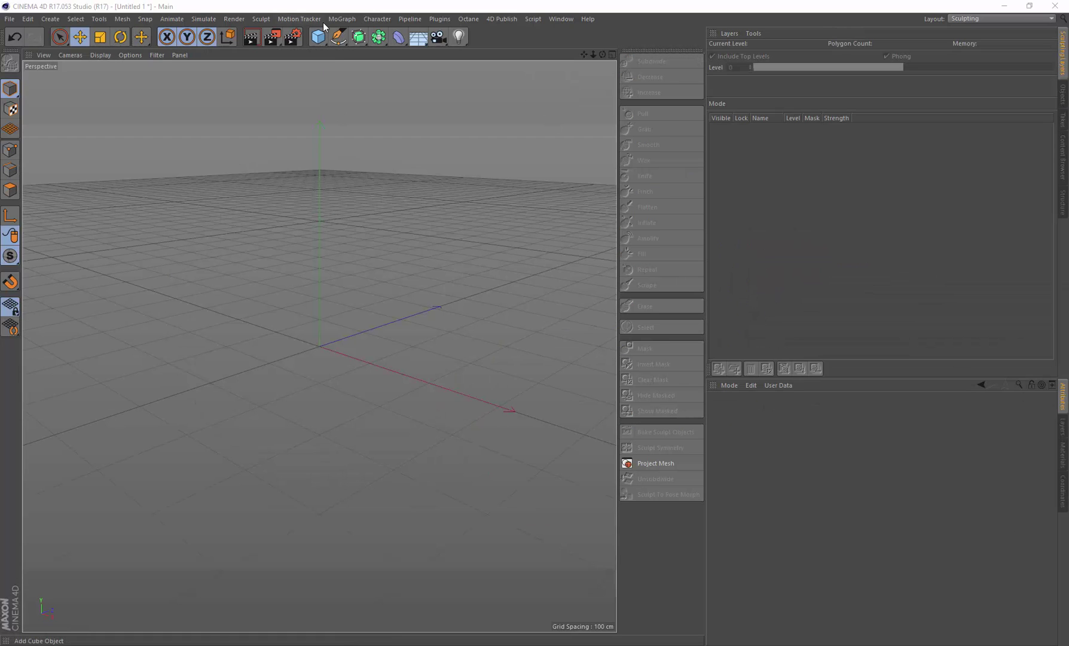
# - Create a sphere, make it editable, and subdivide it to sculpting level 6
pyautogui.moveTo(318, 36); pyautogui.dragTo(522, 85)
pyautogui.click(10, 62)
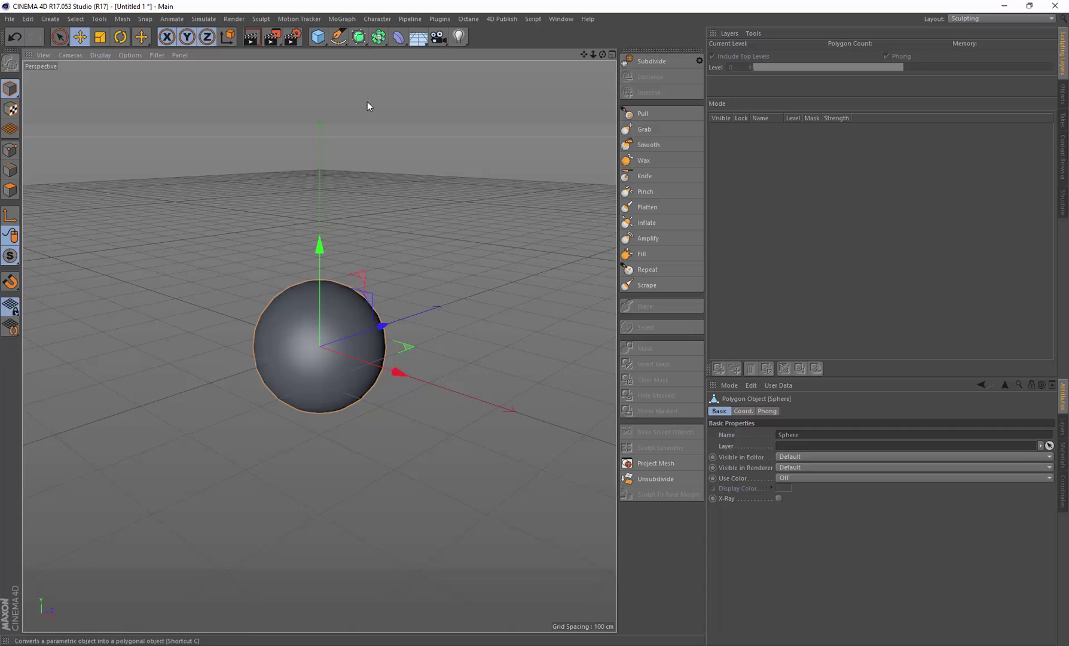
pyautogui.click(656, 62)
pyautogui.click(651, 62)
pyautogui.click(652, 62)
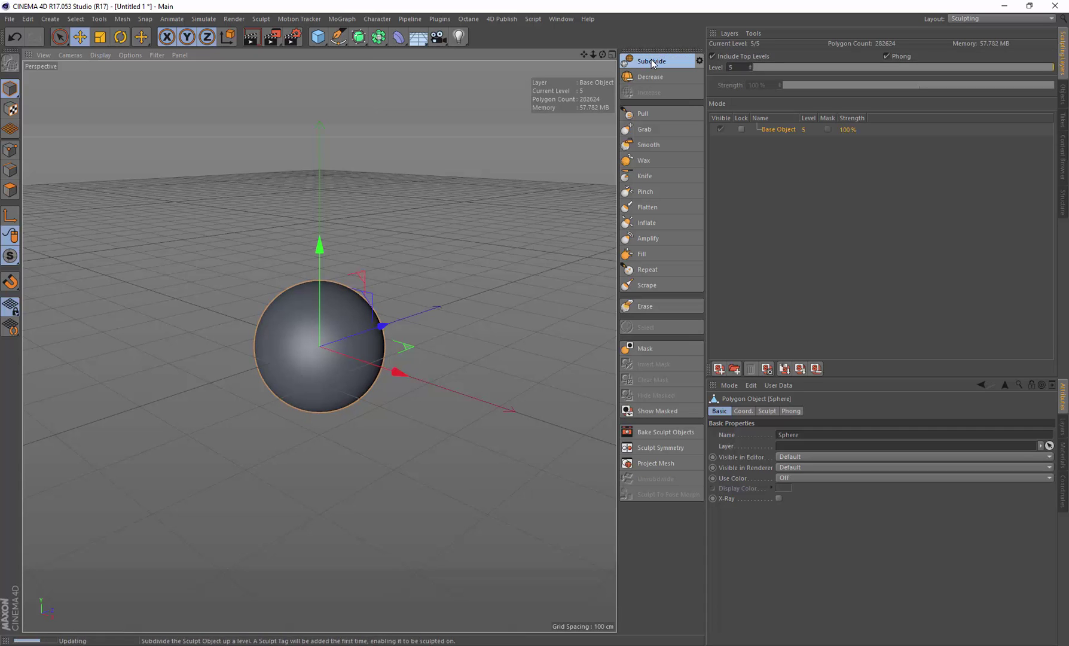
pyautogui.click(651, 62)
pyautogui.scroll(8, 341, 317)
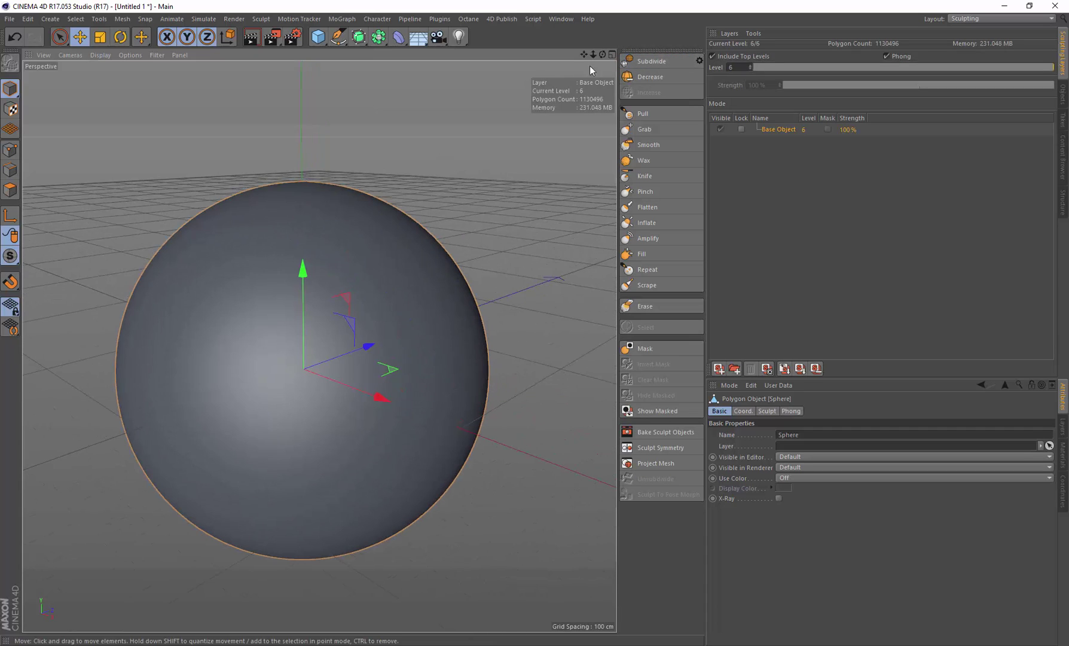
pyautogui.moveTo(582, 54); pyautogui.dragTo(599, 13)
pyautogui.scroll(3, 343, 228)
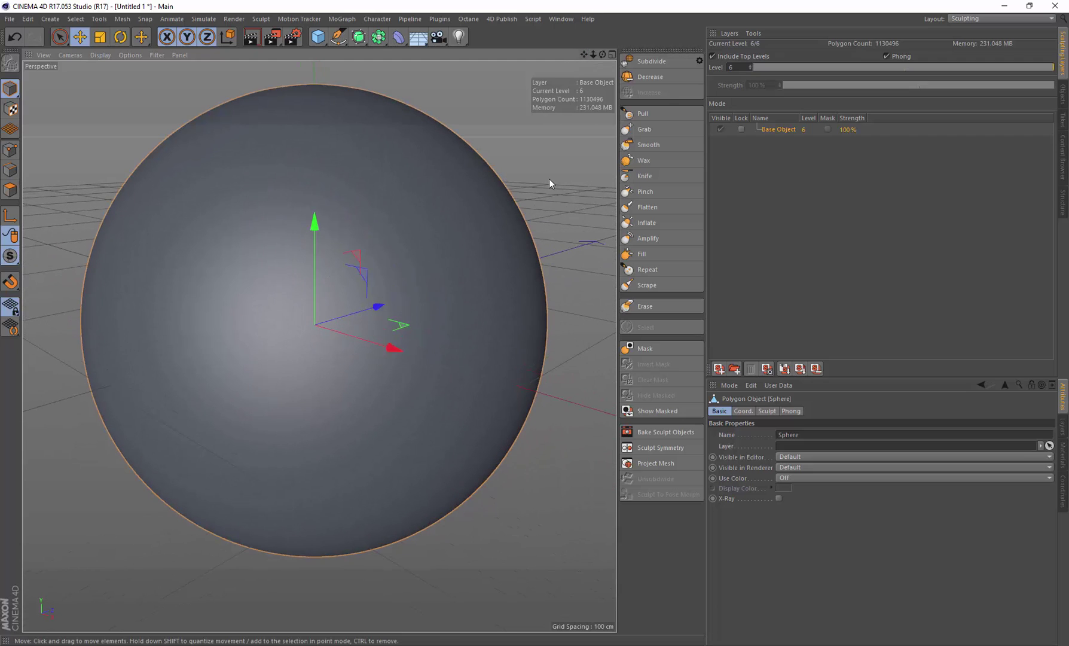
# - Set the Wax brush to stamp with stamp1.psd, enabling Follow and Enclose and disabling Use Falloff and Bilinear
pyautogui.click(646, 160)
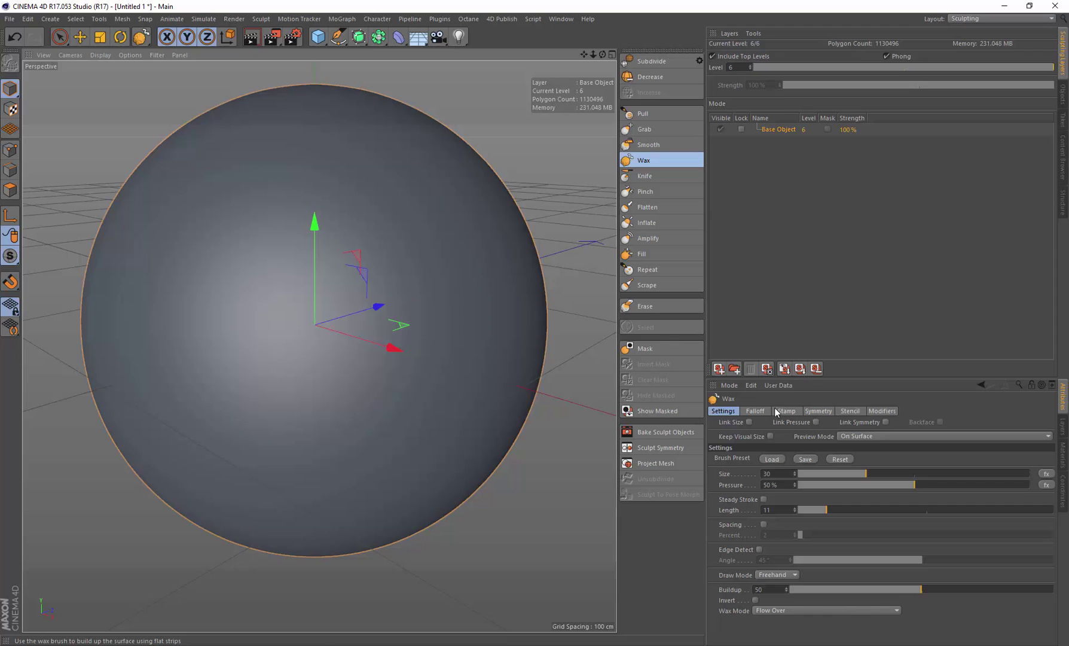
pyautogui.click(786, 411)
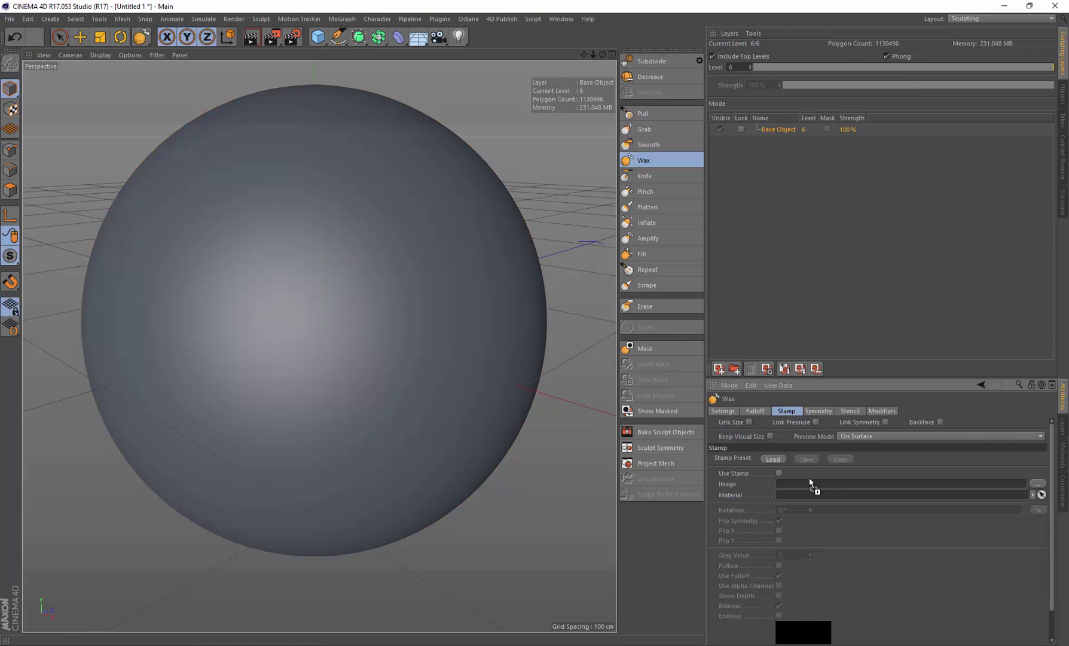
pyautogui.moveTo(809, 477); pyautogui.dragTo(809, 480)
pyautogui.moveTo(886, 376); pyautogui.dragTo(884, 196)
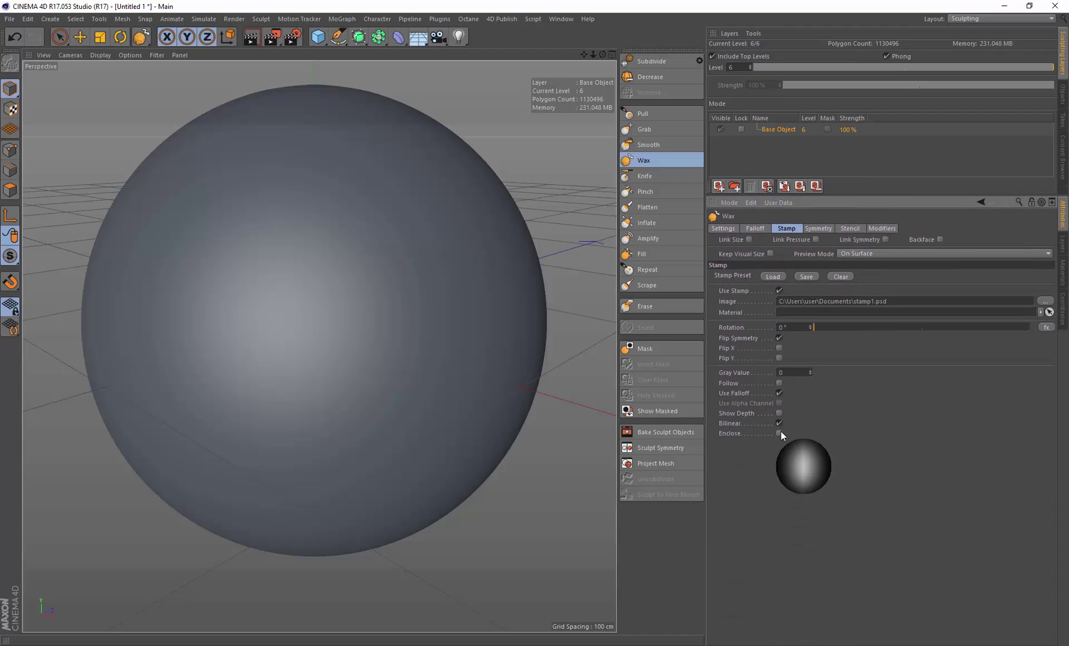
pyautogui.click(780, 432)
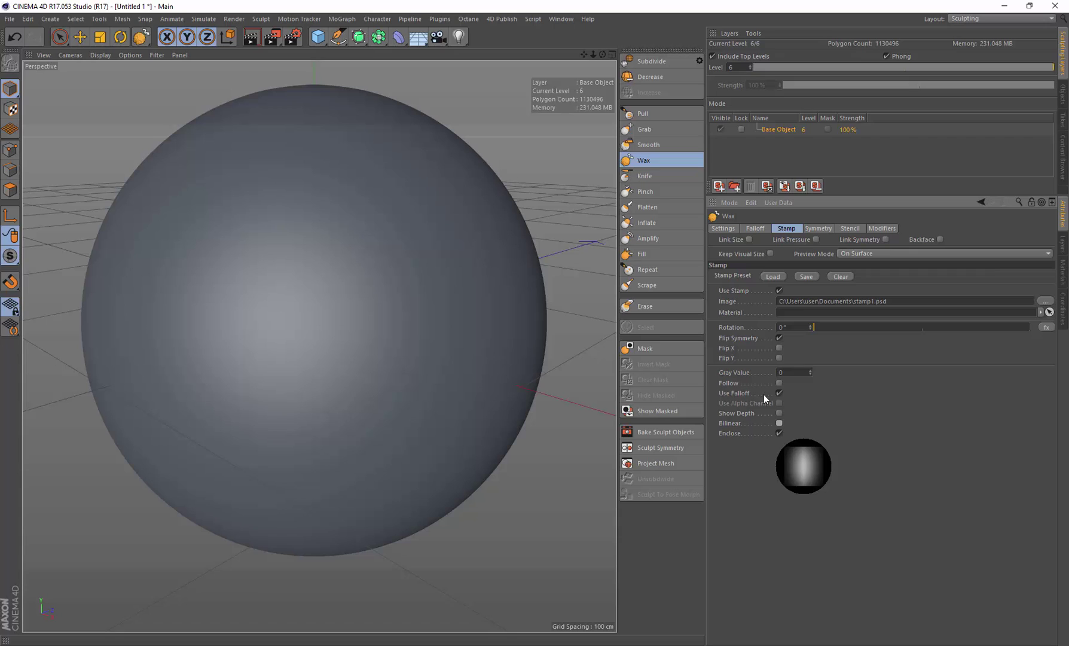
pyautogui.click(778, 392)
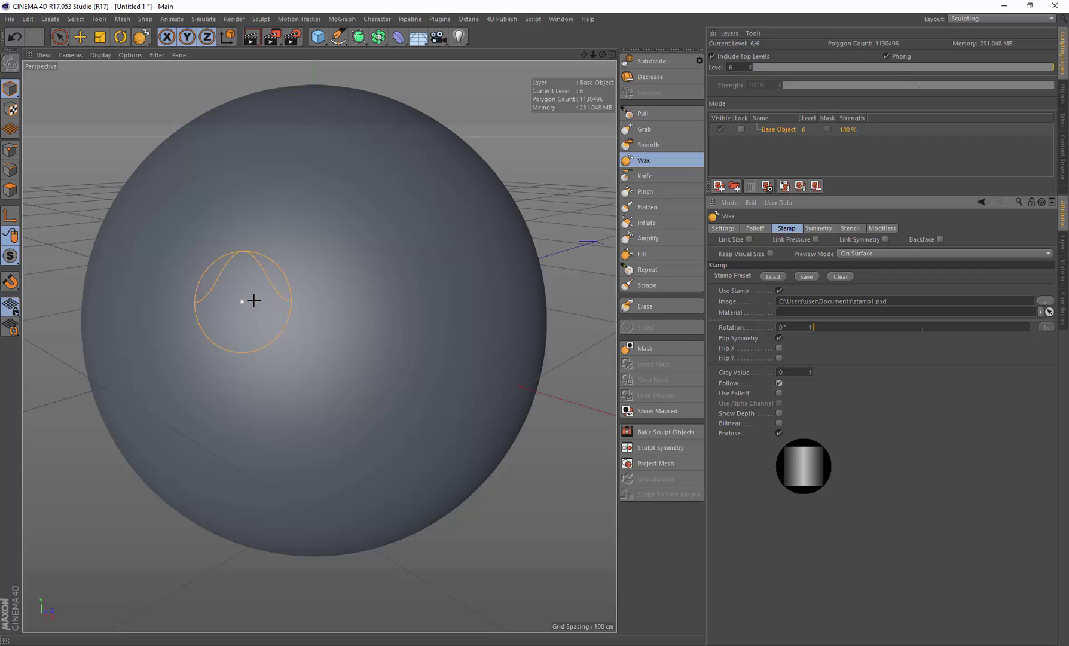
pyautogui.moveTo(250, 301)
pyautogui.mouseDown()
pyautogui.moveTo(312, 296)
pyautogui.moveTo(349, 262)
pyautogui.moveTo(223, 376)
pyautogui.moveTo(390, 267)
pyautogui.mouseUp()
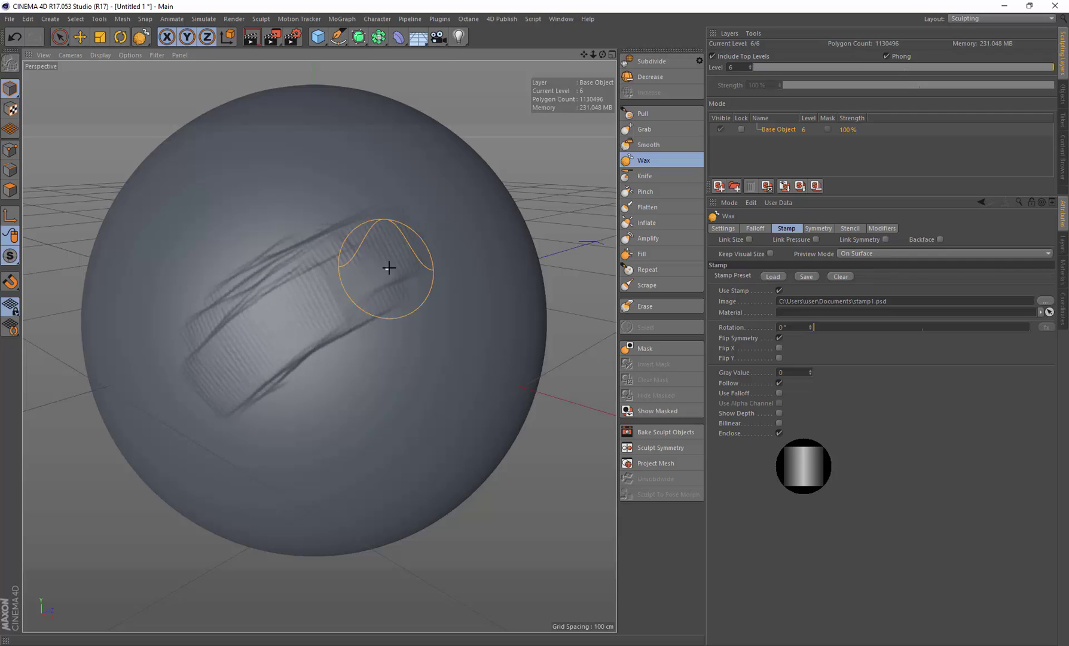
pyautogui.moveTo(318, 269)
pyautogui.mouseDown()
pyautogui.moveTo(353, 270)
pyautogui.moveTo(357, 286)
pyautogui.moveTo(297, 265)
pyautogui.mouseUp()
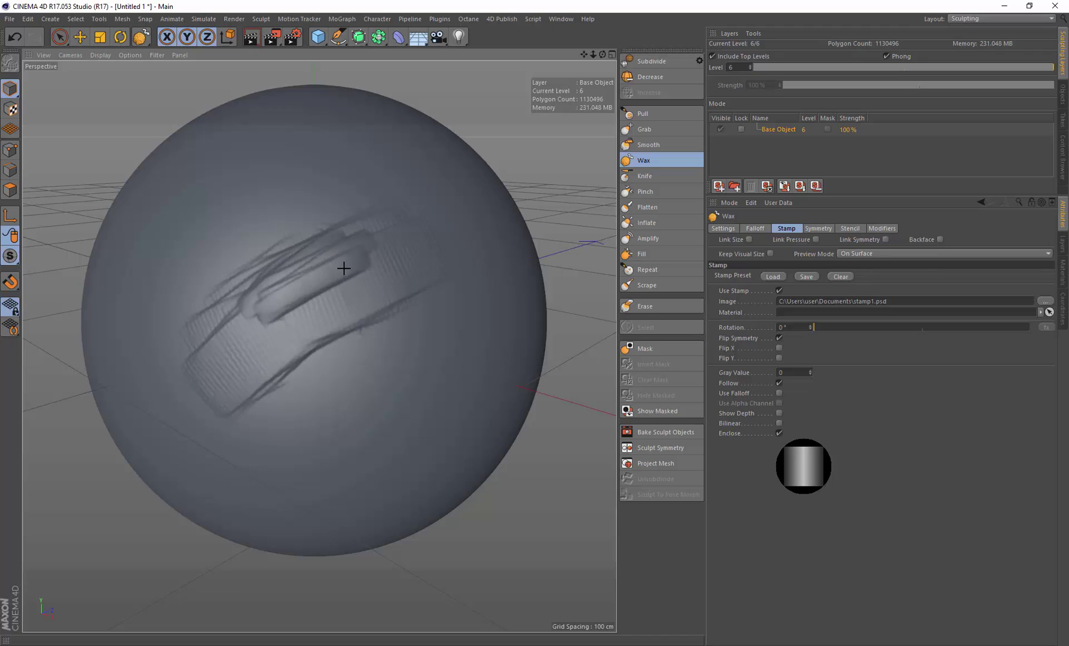
pyautogui.hotkey('ctrl', 'z')
pyautogui.hotkey('ctrl', 'z')
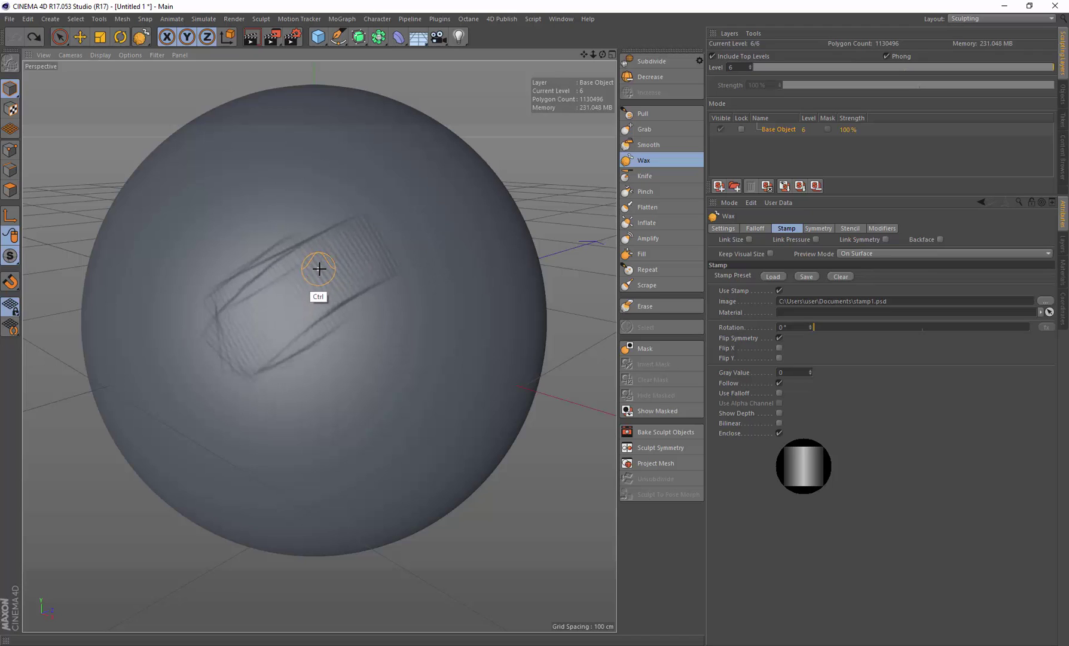
# - Resize the Wax brush and build up a raised eye-socket ring with a diagonal fold on the sphere's front
pyautogui.moveTo(324, 282)
pyautogui.keyDown('ctrl'); pyautogui.keyDown('shift'); pyautogui.mouseDown()
pyautogui.moveTo(323, 263)
pyautogui.moveTo(231, 281)
pyautogui.moveTo(314, 272)
pyautogui.moveTo(257, 270)
pyautogui.moveTo(327, 246)
pyautogui.moveTo(318, 249)
pyautogui.mouseUp(); pyautogui.keyUp('shift'); pyautogui.keyUp('ctrl')
pyautogui.moveTo(180, 246)
pyautogui.keyDown('alt'); pyautogui.mouseDown()
pyautogui.moveTo(231, 267)
pyautogui.moveTo(286, 251)
pyautogui.moveTo(257, 266)
pyautogui.moveTo(241, 258)
pyautogui.moveTo(276, 259)
pyautogui.moveTo(258, 231)
pyautogui.moveTo(358, 329)
pyautogui.moveTo(345, 357)
pyautogui.moveTo(363, 327)
pyautogui.moveTo(286, 300)
pyautogui.moveTo(358, 346)
pyautogui.moveTo(264, 378)
pyautogui.mouseUp(); pyautogui.keyUp('alt')
pyautogui.keyDown('alt'); pyautogui.moveTo(264, 377); pyautogui.dragTo(340, 342); pyautogui.keyUp('alt')
pyautogui.moveTo(355, 352)
pyautogui.mouseDown()
pyautogui.moveTo(298, 347)
pyautogui.moveTo(294, 356)
pyautogui.moveTo(191, 281)
pyautogui.moveTo(200, 278)
pyautogui.mouseUp()
pyautogui.moveTo(261, 206)
pyautogui.keyDown('alt'); pyautogui.mouseDown()
pyautogui.moveTo(258, 229)
pyautogui.moveTo(269, 221)
pyautogui.moveTo(184, 248)
pyautogui.moveTo(305, 212)
pyautogui.moveTo(289, 195)
pyautogui.moveTo(155, 235)
pyautogui.mouseUp(); pyautogui.keyUp('alt')
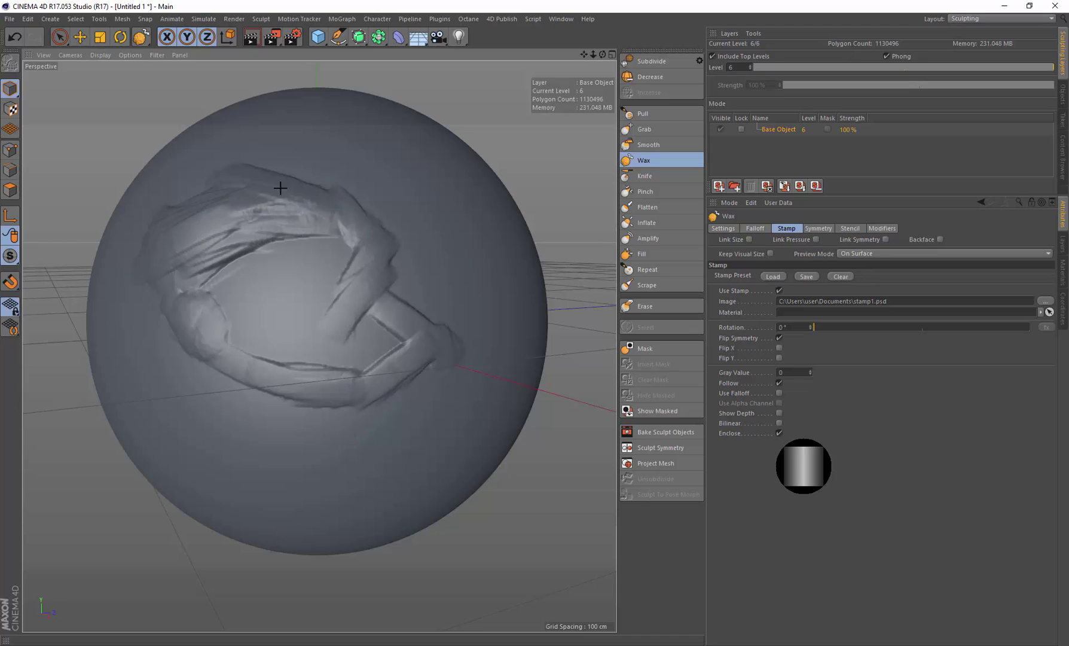
# - Thicken the brow above the eye socket and carve the hollow inside it with normal and inverted Wax strokes
pyautogui.moveTo(280, 188); pyautogui.dragTo(352, 192)
pyautogui.moveTo(194, 196)
pyautogui.mouseDown()
pyautogui.moveTo(300, 186)
pyautogui.moveTo(342, 215)
pyautogui.moveTo(329, 300)
pyautogui.mouseUp()
pyautogui.moveTo(305, 252)
pyautogui.keyDown('ctrl'); pyautogui.mouseDown()
pyautogui.moveTo(266, 274)
pyautogui.moveTo(274, 263)
pyautogui.moveTo(270, 278)
pyautogui.moveTo(294, 273)
pyautogui.moveTo(239, 290)
pyautogui.moveTo(280, 302)
pyautogui.moveTo(242, 326)
pyautogui.moveTo(242, 269)
pyautogui.moveTo(236, 281)
pyautogui.moveTo(317, 254)
pyautogui.moveTo(271, 280)
pyautogui.moveTo(231, 284)
pyautogui.moveTo(326, 239)
pyautogui.moveTo(278, 304)
pyautogui.moveTo(291, 307)
pyautogui.moveTo(241, 328)
pyautogui.moveTo(272, 355)
pyautogui.mouseUp(); pyautogui.keyUp('ctrl')
pyautogui.moveTo(337, 337)
pyautogui.mouseDown()
pyautogui.moveTo(366, 339)
pyautogui.moveTo(255, 356)
pyautogui.moveTo(269, 359)
pyautogui.moveTo(210, 323)
pyautogui.mouseUp()
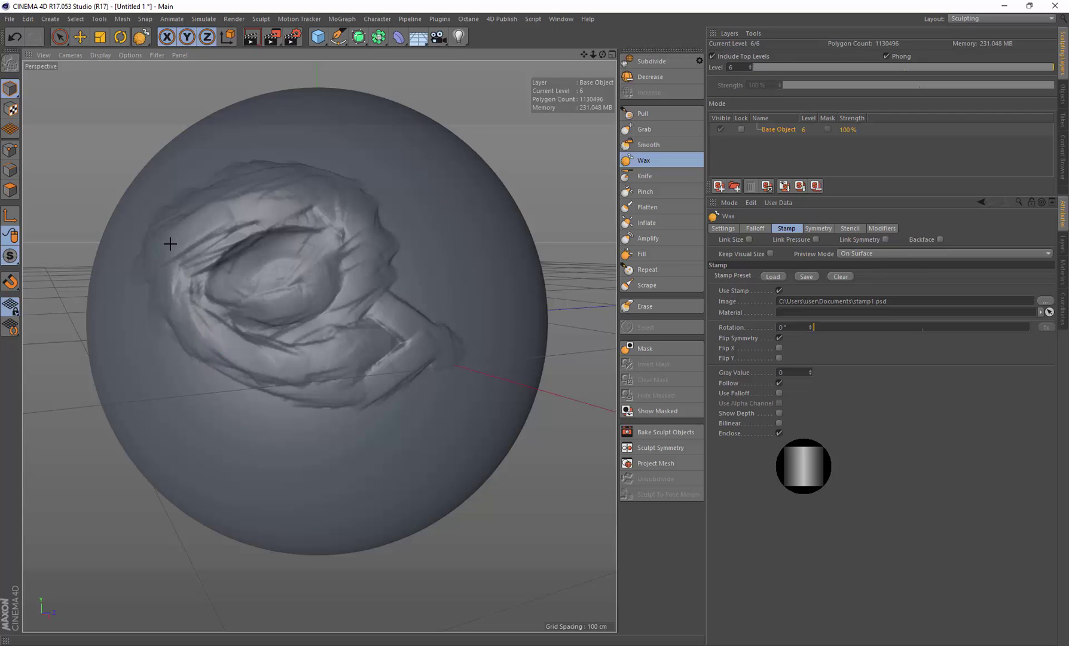
# - Widen the outer corner and lower rim of the eye socket with Wax strokes made from several angles
pyautogui.keyDown('alt'); pyautogui.moveTo(366, 230); pyautogui.dragTo(216, 276); pyautogui.keyUp('alt')
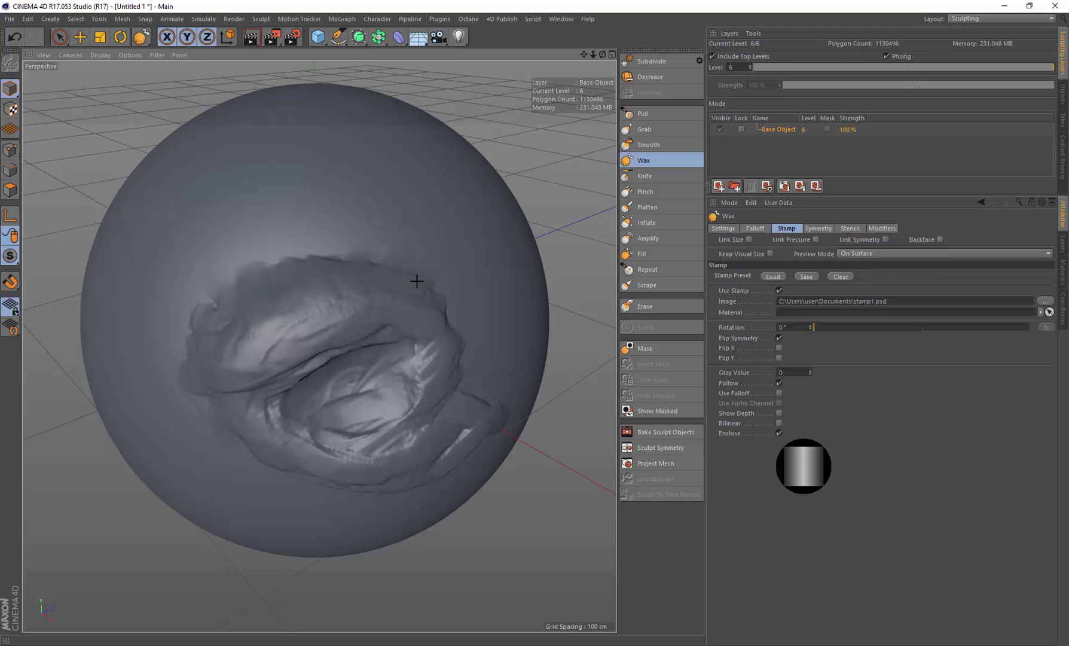
pyautogui.keyDown('alt'); pyautogui.moveTo(246, 348); pyautogui.dragTo(267, 302); pyautogui.keyUp('alt')
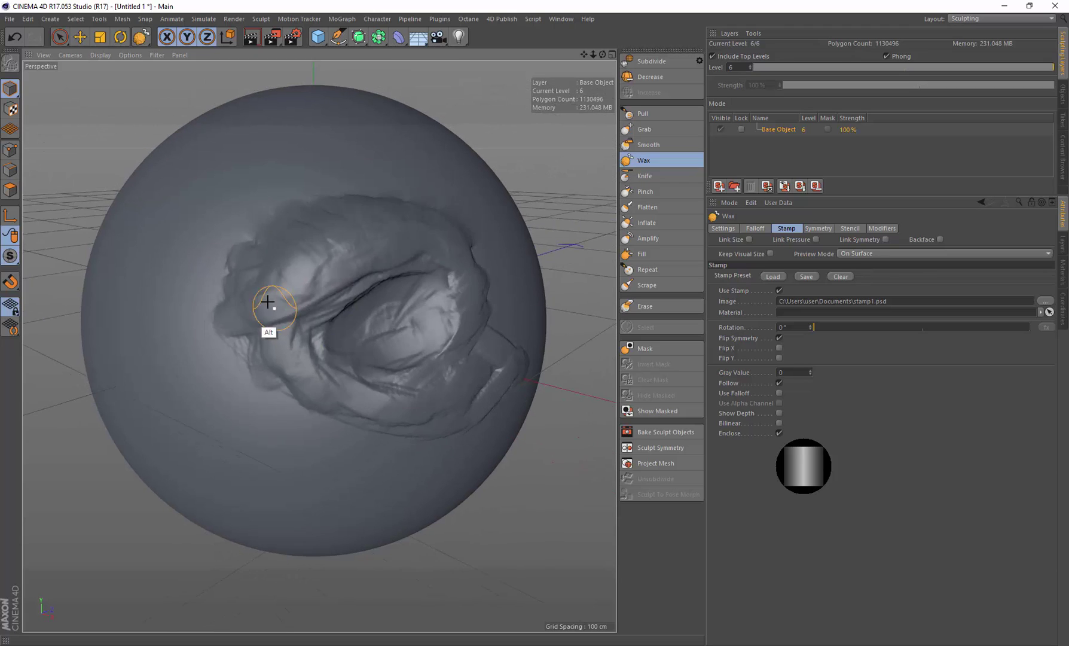
pyautogui.moveTo(276, 373)
pyautogui.keyDown('alt'); pyautogui.mouseDown()
pyautogui.moveTo(277, 335)
pyautogui.moveTo(286, 371)
pyautogui.moveTo(358, 346)
pyautogui.moveTo(387, 393)
pyautogui.mouseUp(); pyautogui.keyUp('alt')
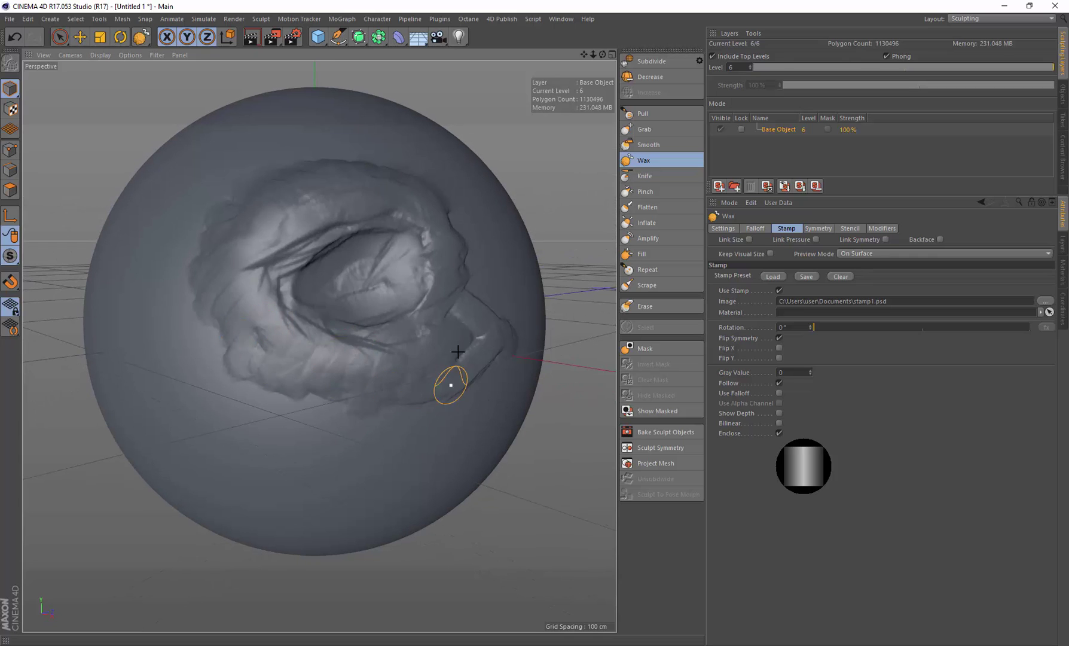
pyautogui.keyDown('alt'); pyautogui.moveTo(464, 342); pyautogui.dragTo(328, 362); pyautogui.keyUp('alt')
pyautogui.moveTo(288, 327)
pyautogui.mouseDown()
pyautogui.moveTo(323, 316)
pyautogui.moveTo(323, 277)
pyautogui.mouseUp()
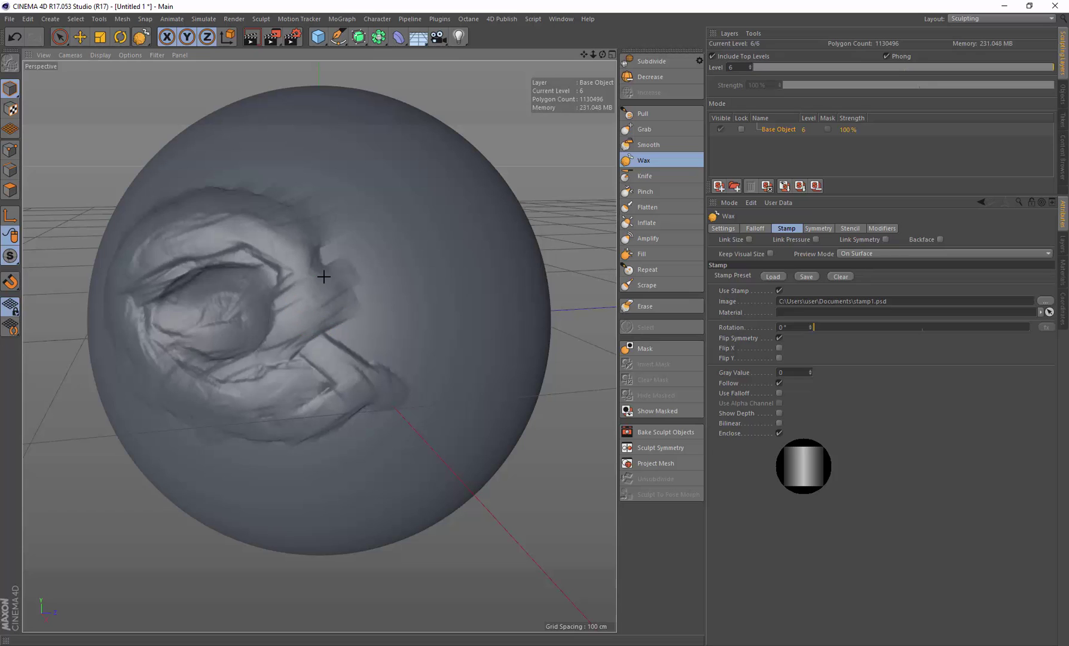
# - Blend the brow and the cheek below the eye socket with more Wax strokes
pyautogui.moveTo(309, 233)
pyautogui.keyDown('alt'); pyautogui.mouseDown()
pyautogui.moveTo(286, 251)
pyautogui.moveTo(325, 205)
pyautogui.mouseUp(); pyautogui.keyUp('alt')
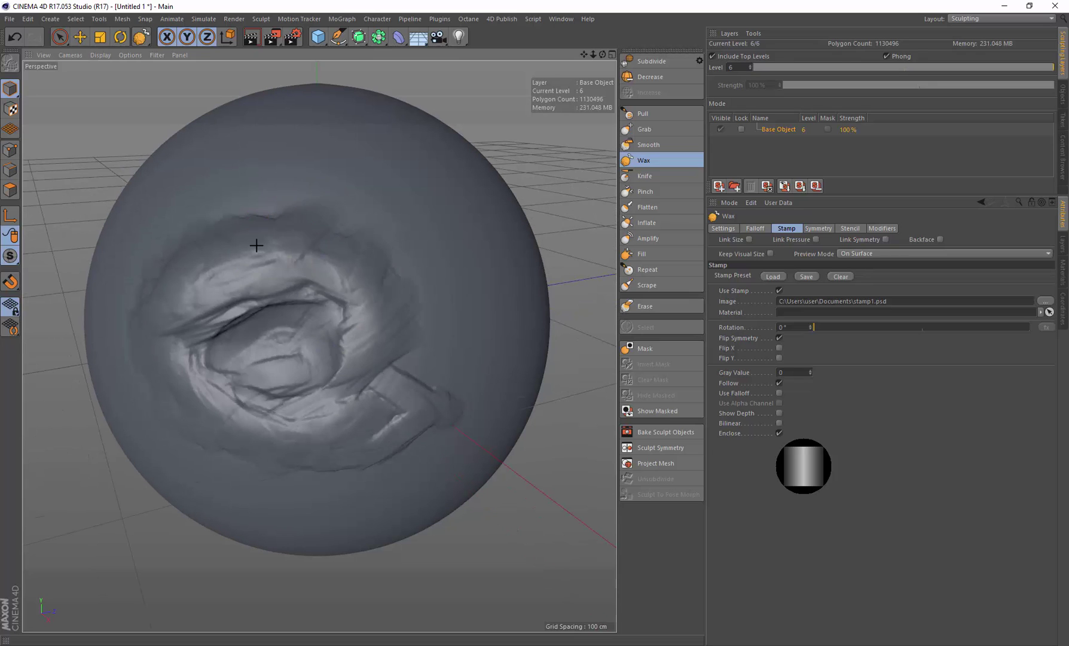
pyautogui.moveTo(285, 253)
pyautogui.keyDown('alt'); pyautogui.mouseDown()
pyautogui.moveTo(310, 238)
pyautogui.moveTo(209, 272)
pyautogui.mouseUp(); pyautogui.keyUp('alt')
pyautogui.moveTo(305, 236)
pyautogui.mouseDown()
pyautogui.moveTo(200, 279)
pyautogui.moveTo(335, 254)
pyautogui.moveTo(225, 300)
pyautogui.moveTo(281, 239)
pyautogui.mouseUp()
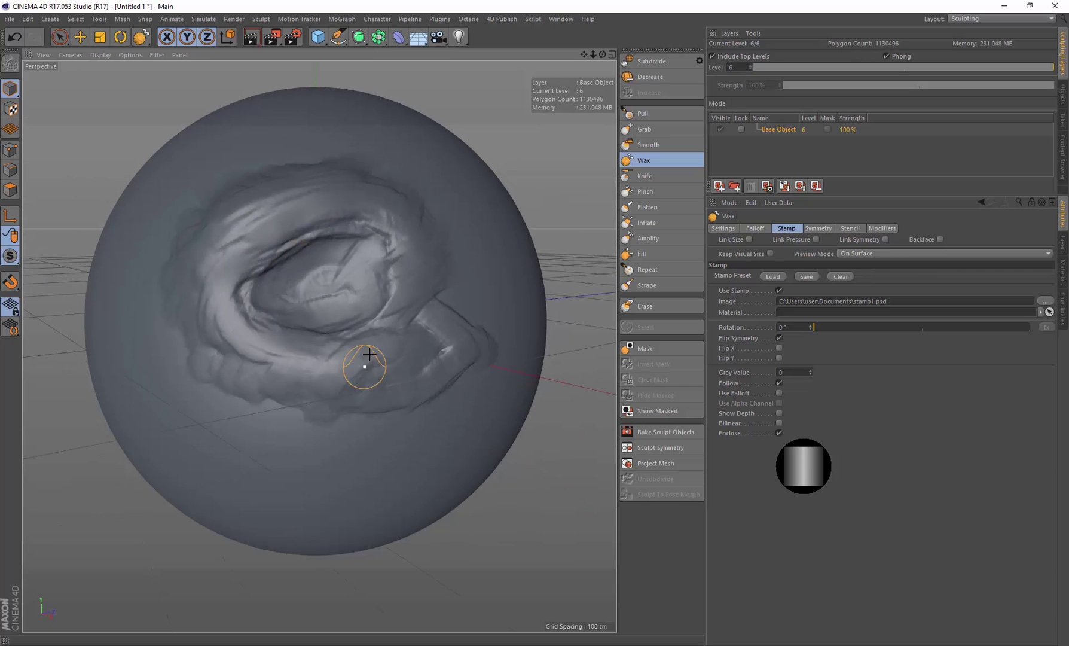
pyautogui.moveTo(423, 356)
pyautogui.keyDown('alt'); pyautogui.mouseDown()
pyautogui.moveTo(335, 354)
pyautogui.moveTo(334, 327)
pyautogui.moveTo(298, 331)
pyautogui.moveTo(287, 315)
pyautogui.moveTo(395, 353)
pyautogui.mouseUp(); pyautogui.keyUp('alt')
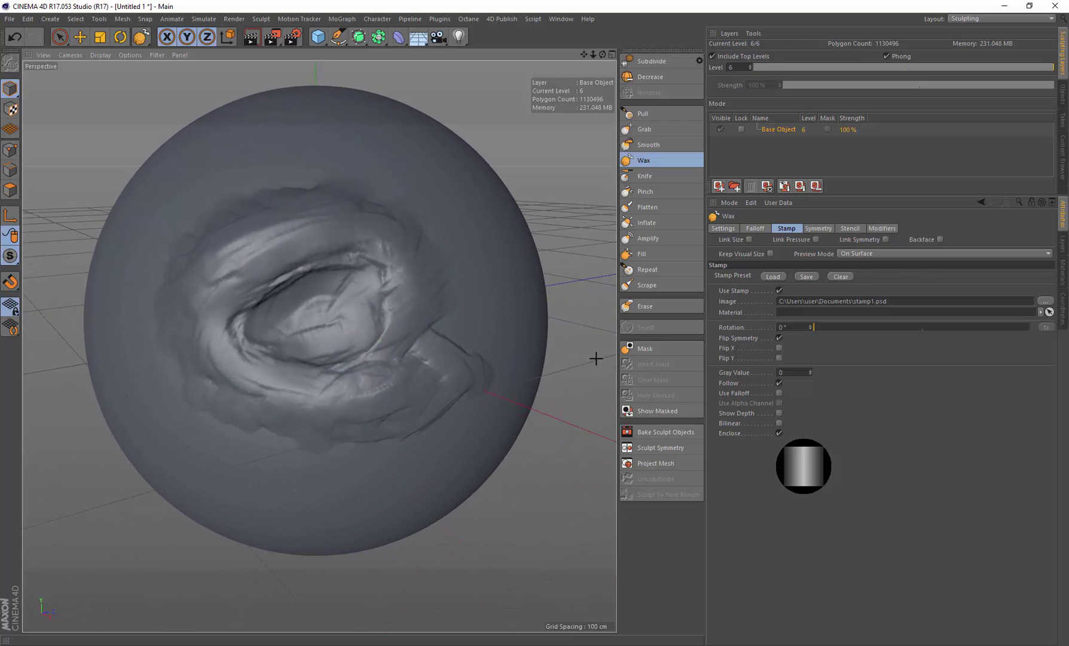
# - Paint a mask over the entire sculpted eye area, including the diagonal fold beside it
pyautogui.click(632, 349)
pyautogui.moveTo(284, 213)
pyautogui.mouseDown()
pyautogui.moveTo(227, 206)
pyautogui.moveTo(362, 209)
pyautogui.mouseUp()
pyautogui.moveTo(194, 250)
pyautogui.mouseDown()
pyautogui.moveTo(149, 283)
pyautogui.moveTo(235, 404)
pyautogui.moveTo(339, 428)
pyautogui.moveTo(472, 387)
pyautogui.moveTo(382, 260)
pyautogui.moveTo(439, 302)
pyautogui.moveTo(292, 263)
pyautogui.moveTo(210, 297)
pyautogui.moveTo(390, 349)
pyautogui.mouseUp()
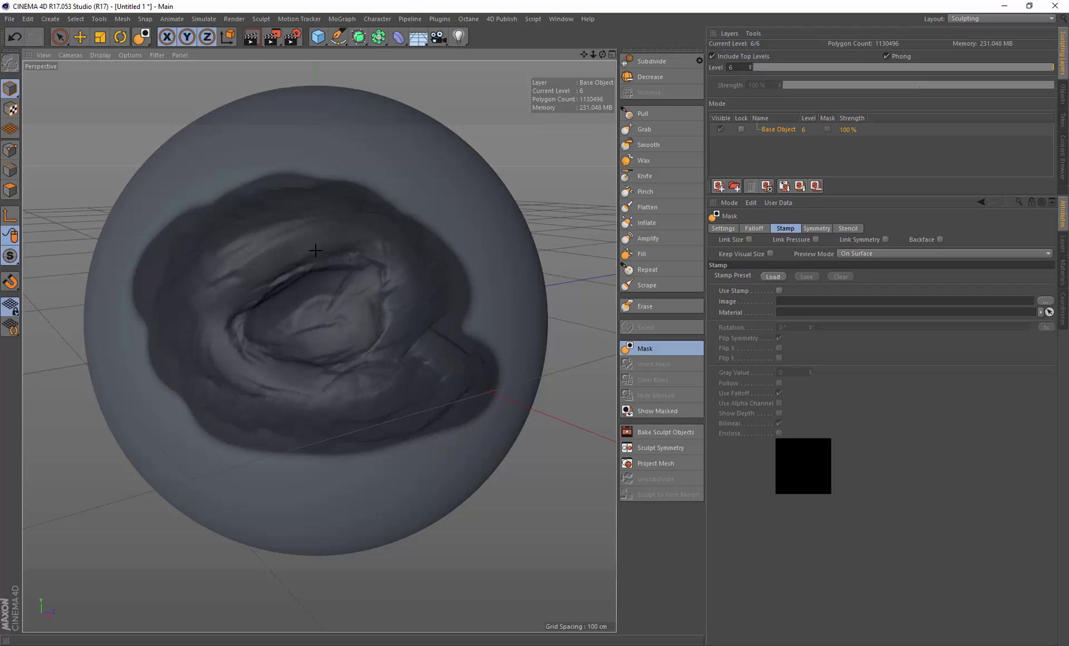
pyautogui.moveTo(315, 250)
pyautogui.mouseDown()
pyautogui.moveTo(274, 286)
pyautogui.moveTo(325, 264)
pyautogui.moveTo(338, 273)
pyautogui.moveTo(303, 277)
pyautogui.moveTo(317, 258)
pyautogui.mouseUp()
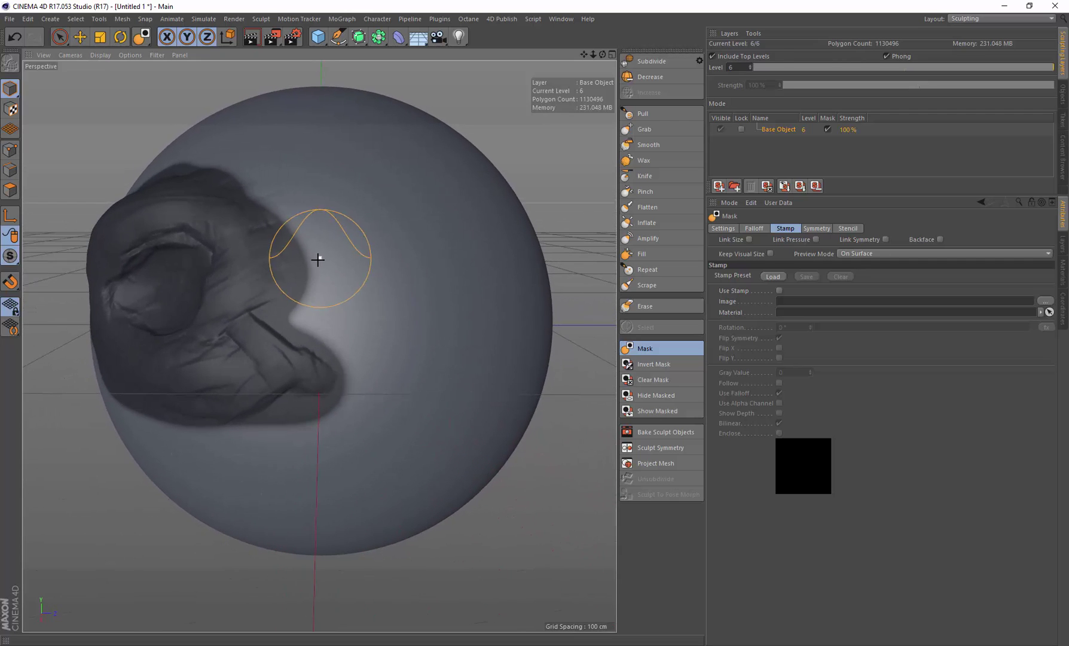
# - Open the Sculpt Symmetry settings for the masked sphere
pyautogui.click(642, 446)
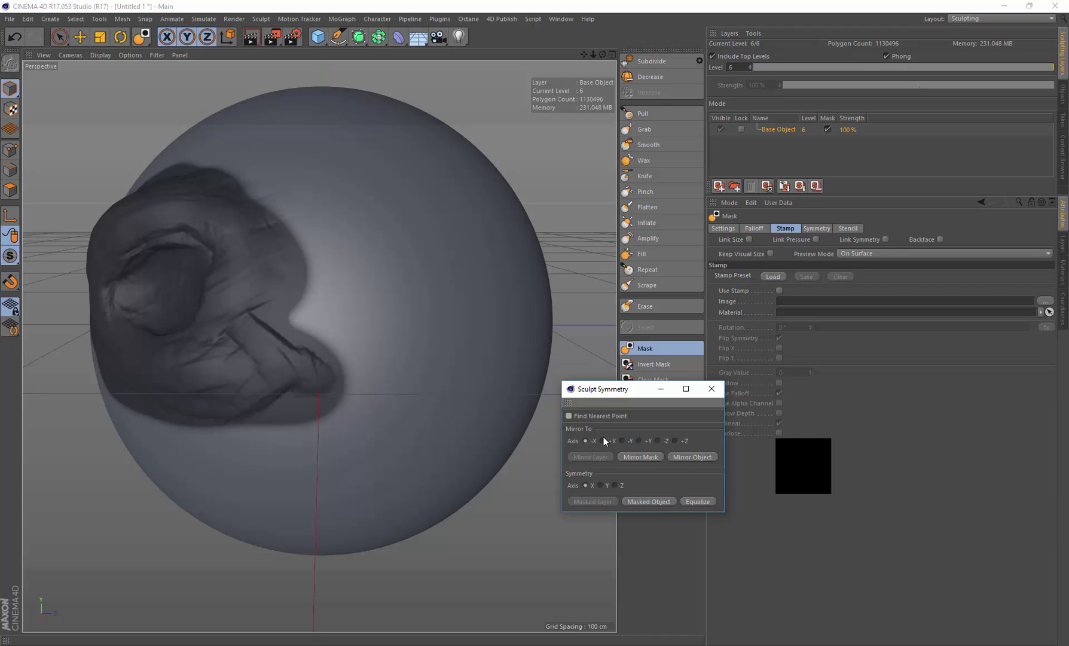
pyautogui.click(641, 503)
pyautogui.moveTo(319, 345)
pyautogui.keyDown('alt'); pyautogui.mouseDown()
pyautogui.moveTo(513, 323)
pyautogui.moveTo(482, 362)
pyautogui.moveTo(533, 313)
pyautogui.moveTo(495, 304)
pyautogui.moveTo(326, 343)
pyautogui.mouseUp(); pyautogui.keyUp('alt')
pyautogui.hotkey('ctrl', 'z')
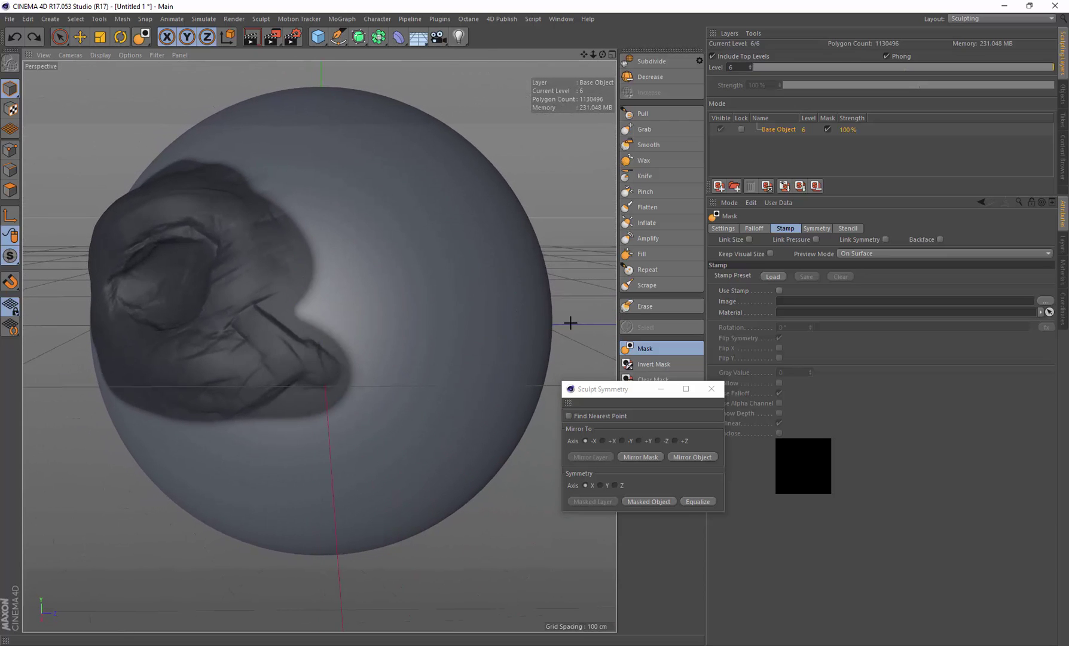
# - Apply masked-object symmetry along the Z axis to copy the eye to the other side, and clear the mask
pyautogui.click(627, 485)
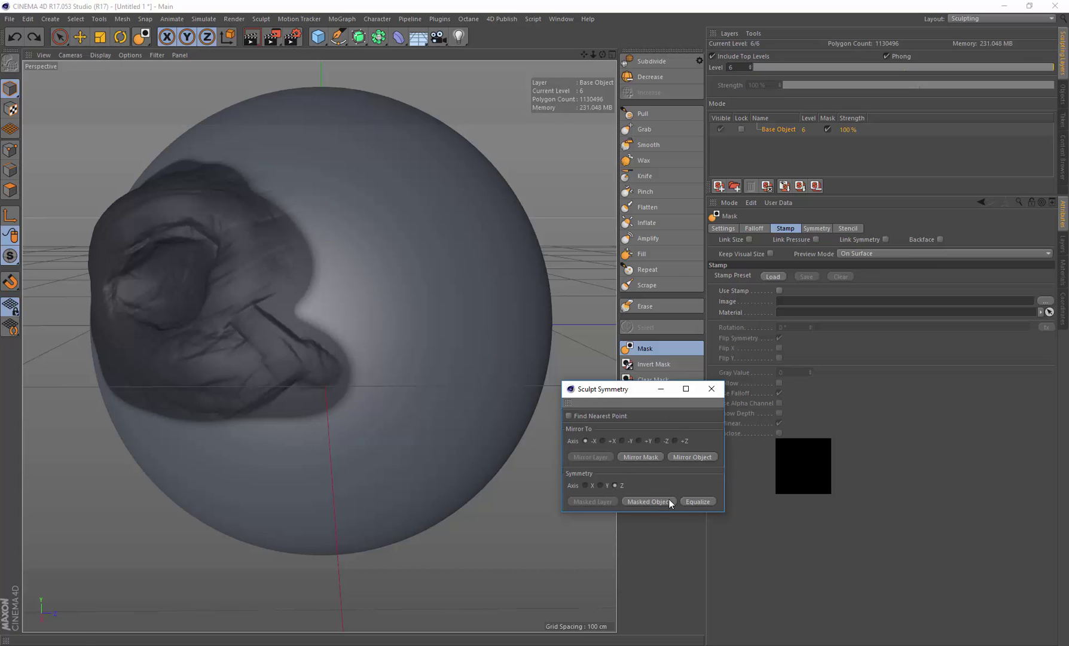
pyautogui.hotkey('ctrl', 'y')
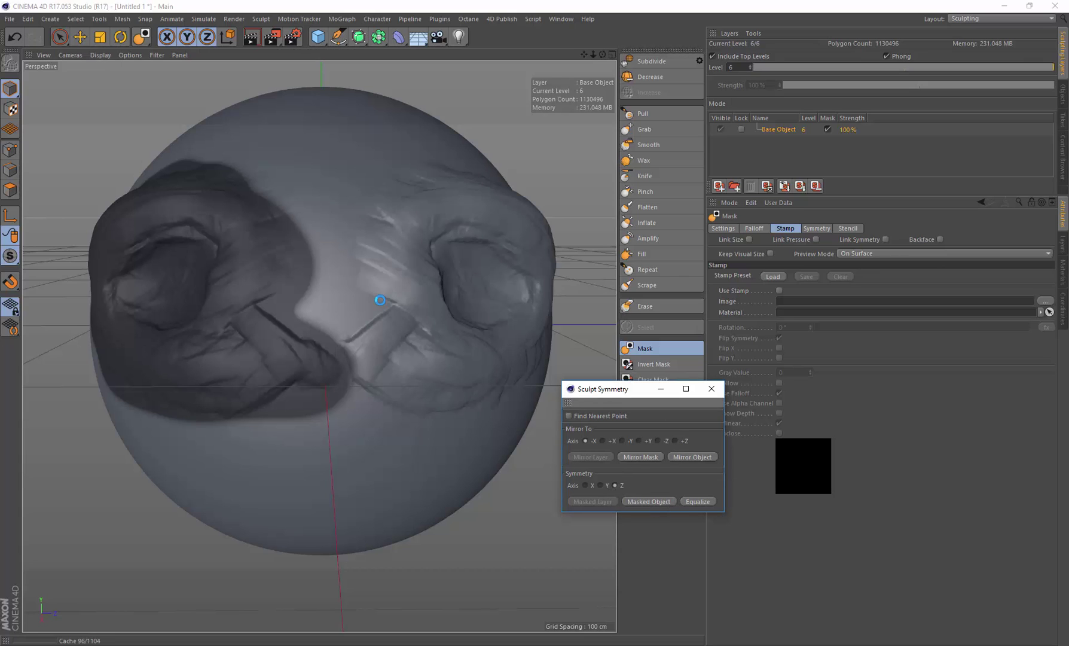
pyautogui.moveTo(371, 288)
pyautogui.keyDown('alt'); pyautogui.mouseDown()
pyautogui.moveTo(301, 277)
pyautogui.moveTo(255, 298)
pyautogui.moveTo(370, 275)
pyautogui.moveTo(360, 281)
pyautogui.mouseUp(); pyautogui.keyUp('alt')
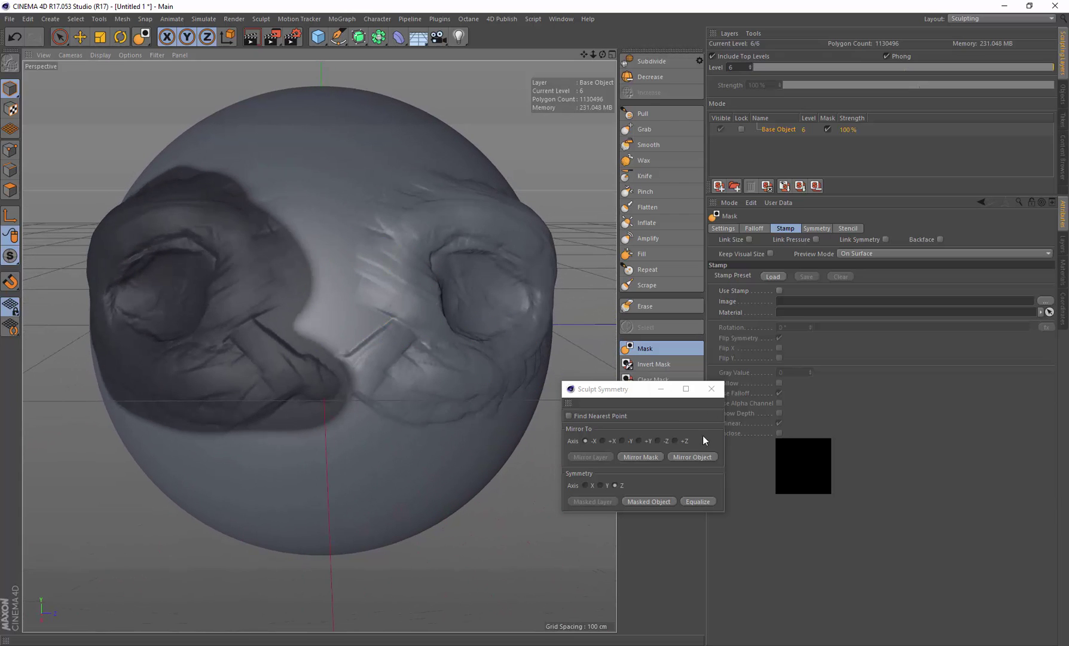
pyautogui.click(711, 388)
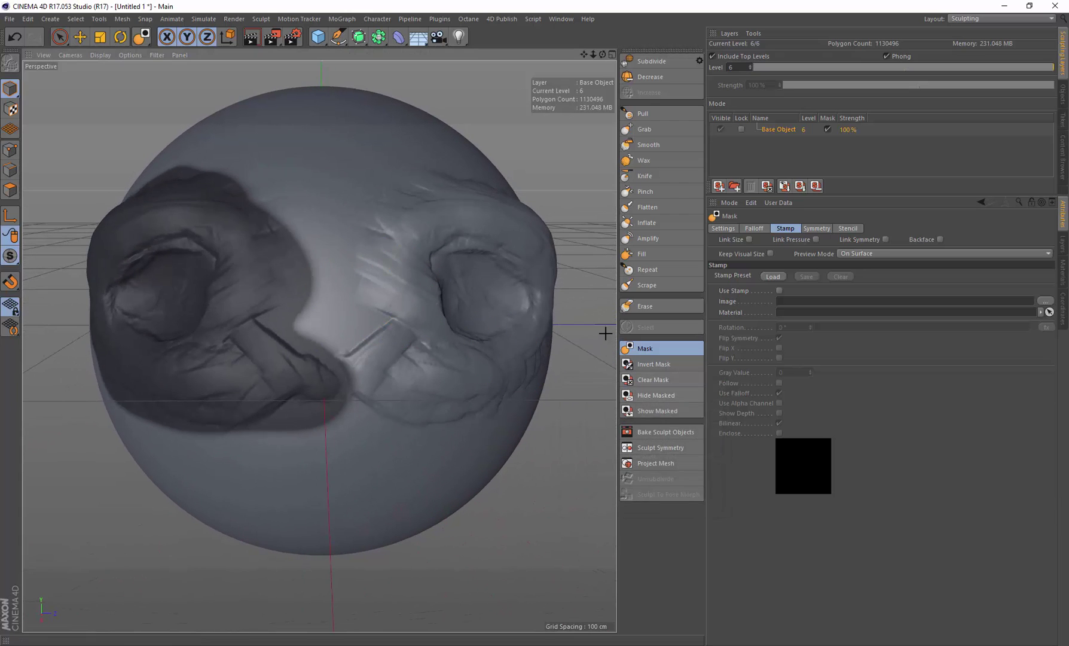
pyautogui.click(651, 378)
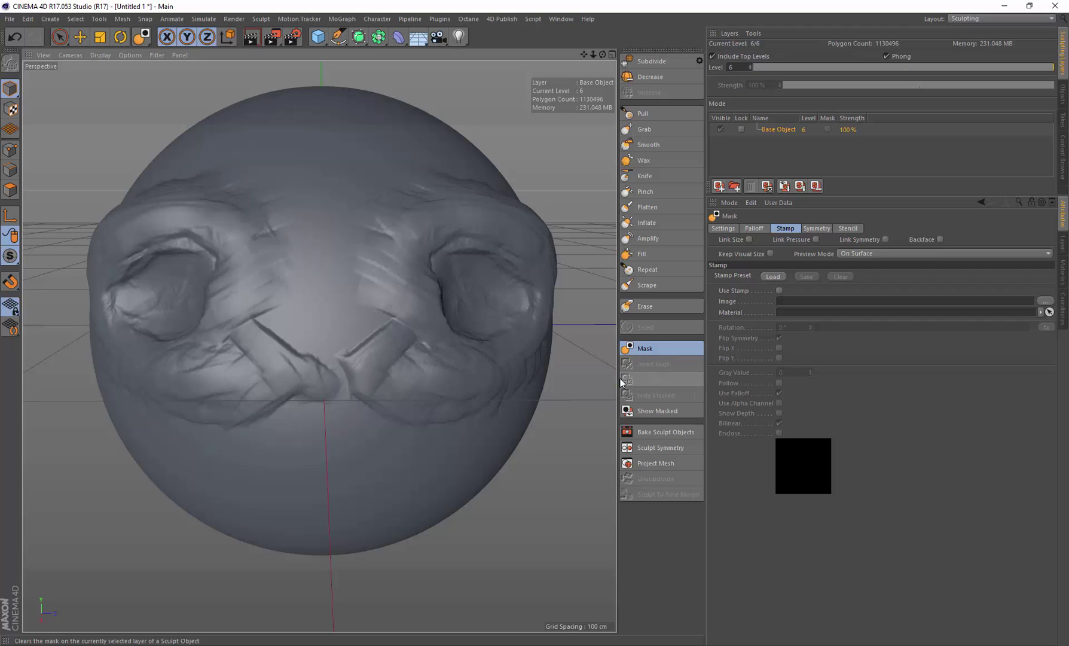
# - Enable local Z (XY) symmetry for the Wax brush and link the symmetry setting across the sculpting brushes
pyautogui.click(643, 160)
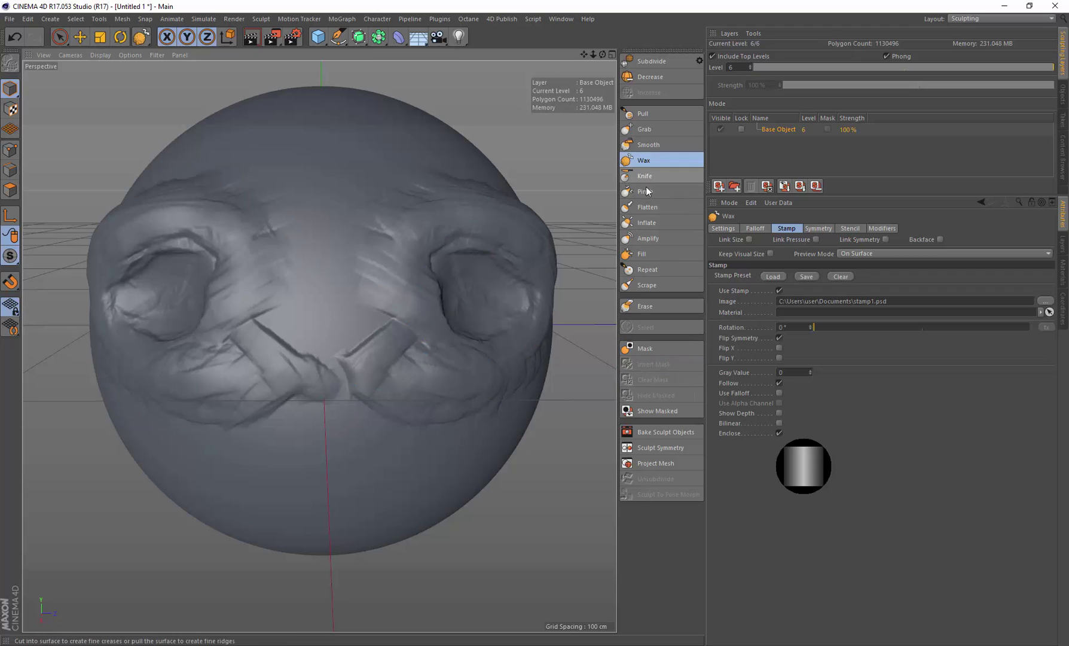
pyautogui.click(817, 229)
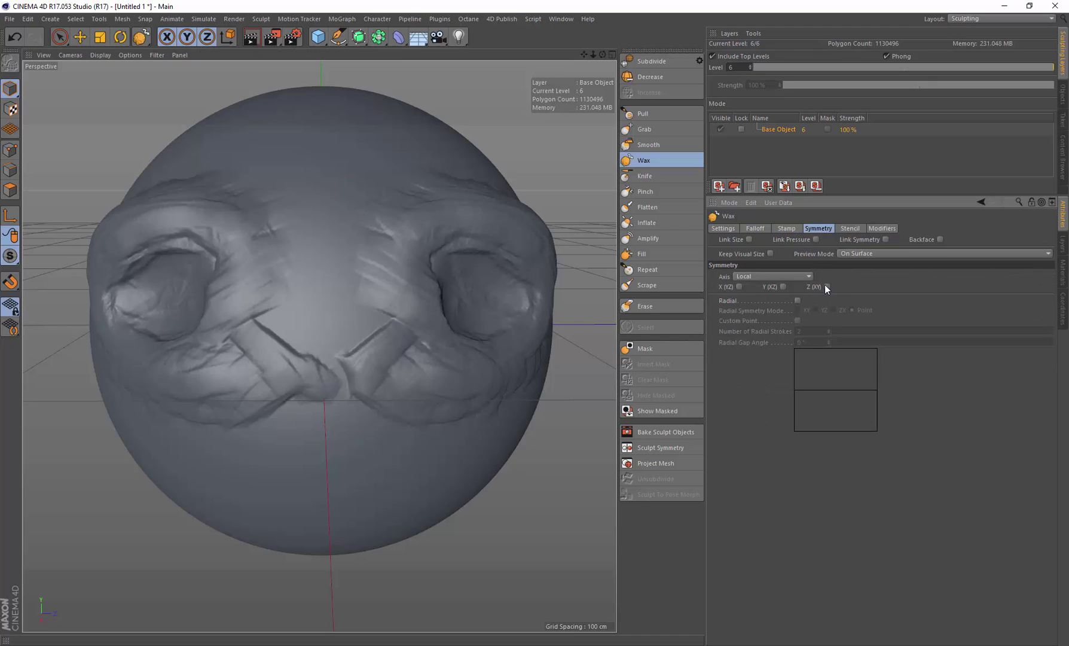
pyautogui.moveTo(379, 408); pyautogui.dragTo(365, 424)
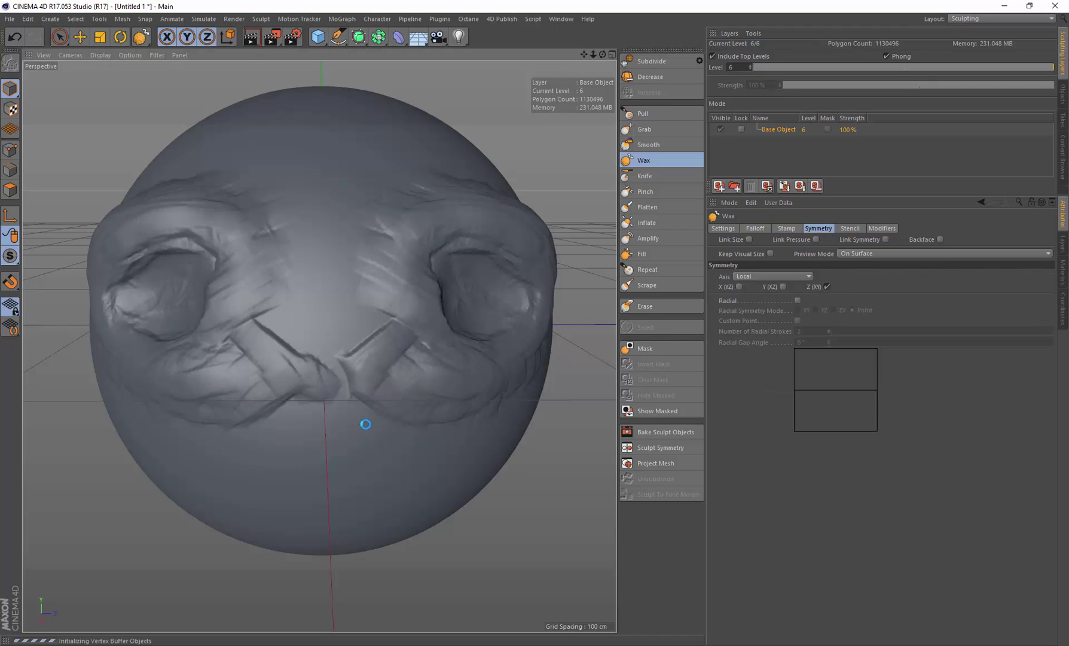
pyautogui.hotkey('ctrl', 'z')
pyautogui.click(885, 240)
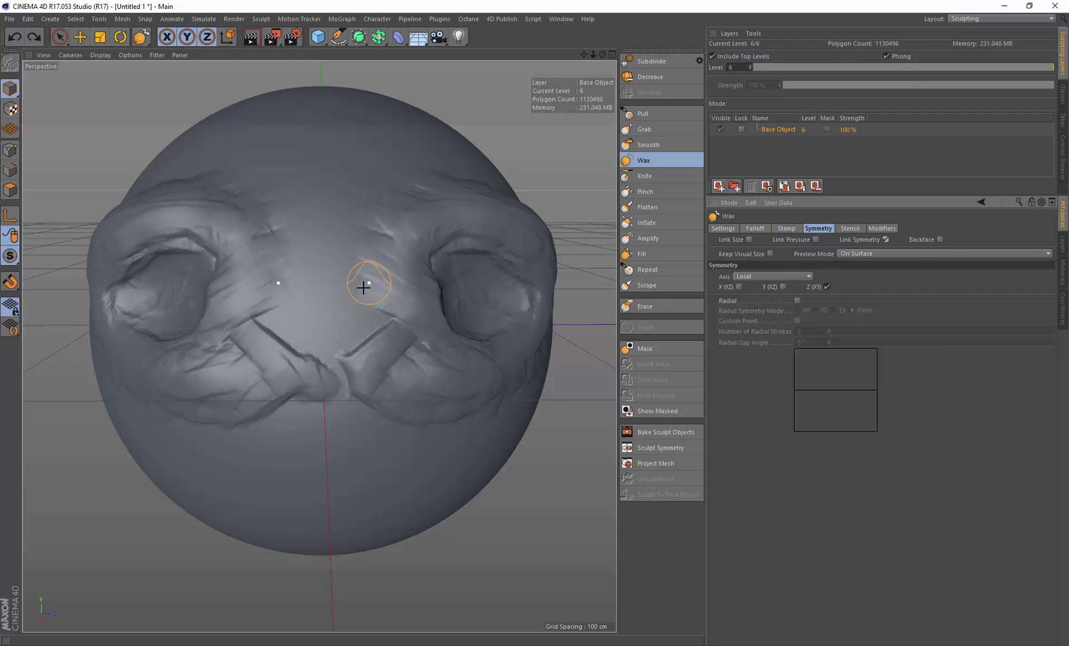
pyautogui.keyDown('alt'); pyautogui.moveTo(377, 281); pyautogui.dragTo(382, 283); pyautogui.keyUp('alt')
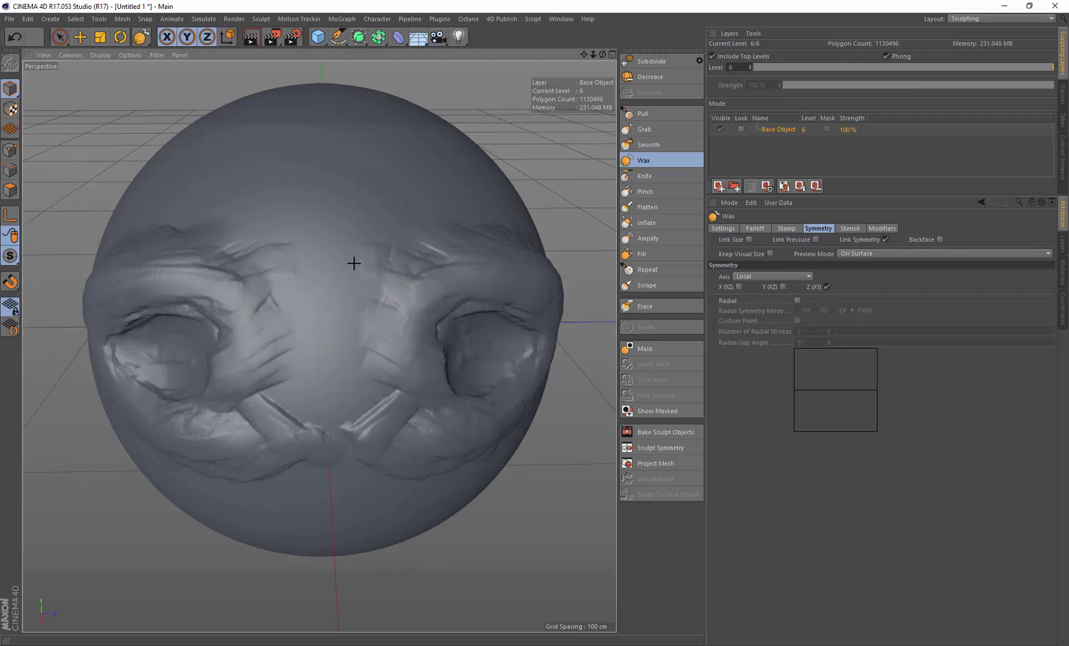
# - Build up the brow and the area between the eyes with mirrored Wax strokes
pyautogui.moveTo(423, 242); pyautogui.dragTo(398, 261)
pyautogui.moveTo(496, 235)
pyautogui.mouseDown()
pyautogui.moveTo(358, 269)
pyautogui.moveTo(370, 281)
pyautogui.moveTo(341, 329)
pyautogui.moveTo(389, 309)
pyautogui.moveTo(383, 283)
pyautogui.mouseUp()
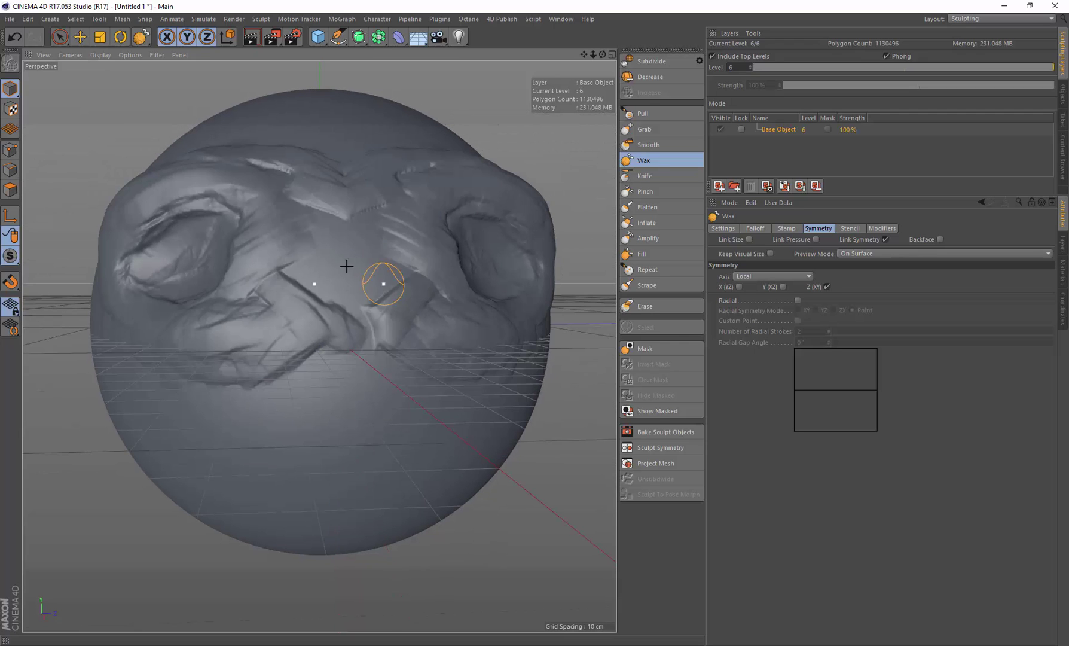
pyautogui.keyDown('alt'); pyautogui.moveTo(364, 245); pyautogui.dragTo(246, 198); pyautogui.keyUp('alt')
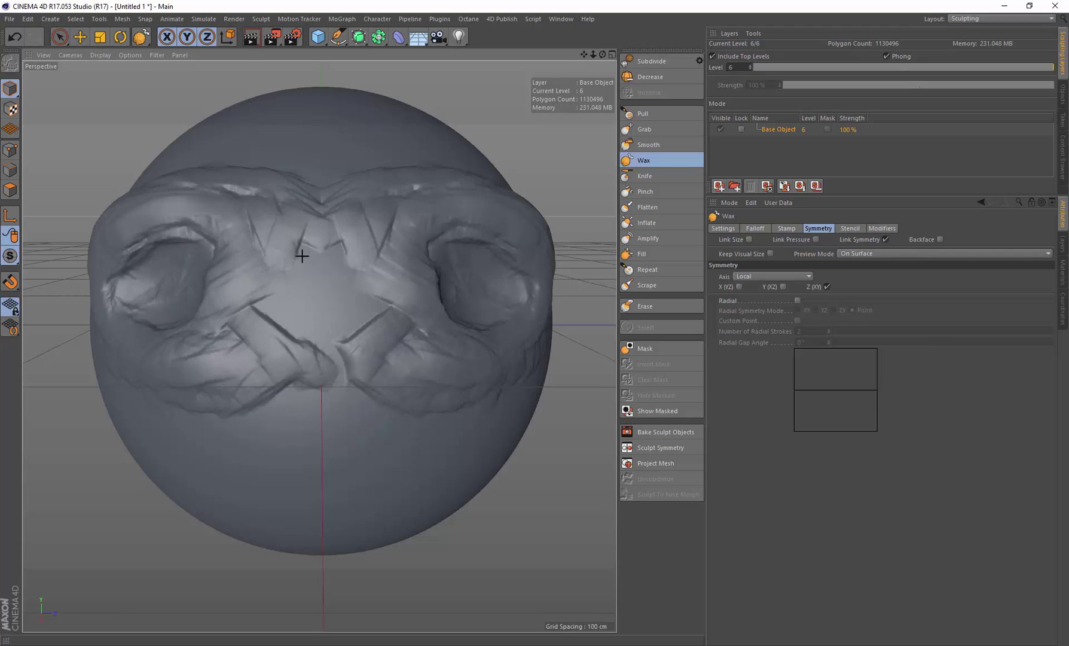
pyautogui.moveTo(321, 213); pyautogui.dragTo(327, 180)
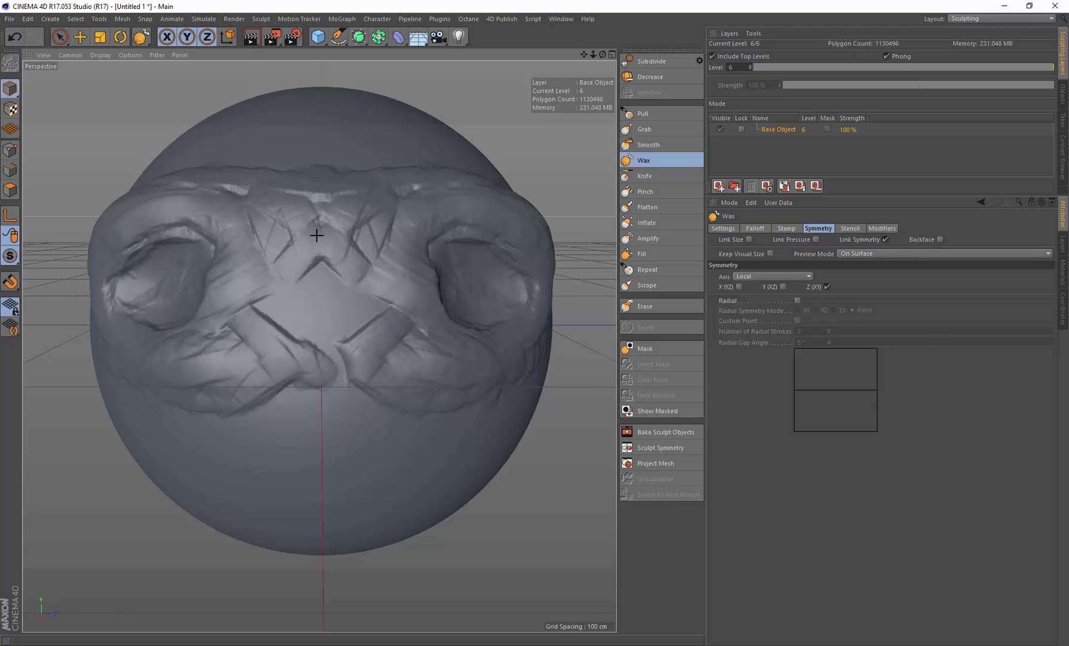
# - Sculpt a raised nose bridge down the centre of the face with folds on both sides using the Wax brush
pyautogui.moveTo(316, 235)
pyautogui.mouseDown()
pyautogui.moveTo(329, 296)
pyautogui.moveTo(303, 339)
pyautogui.moveTo(311, 361)
pyautogui.mouseUp()
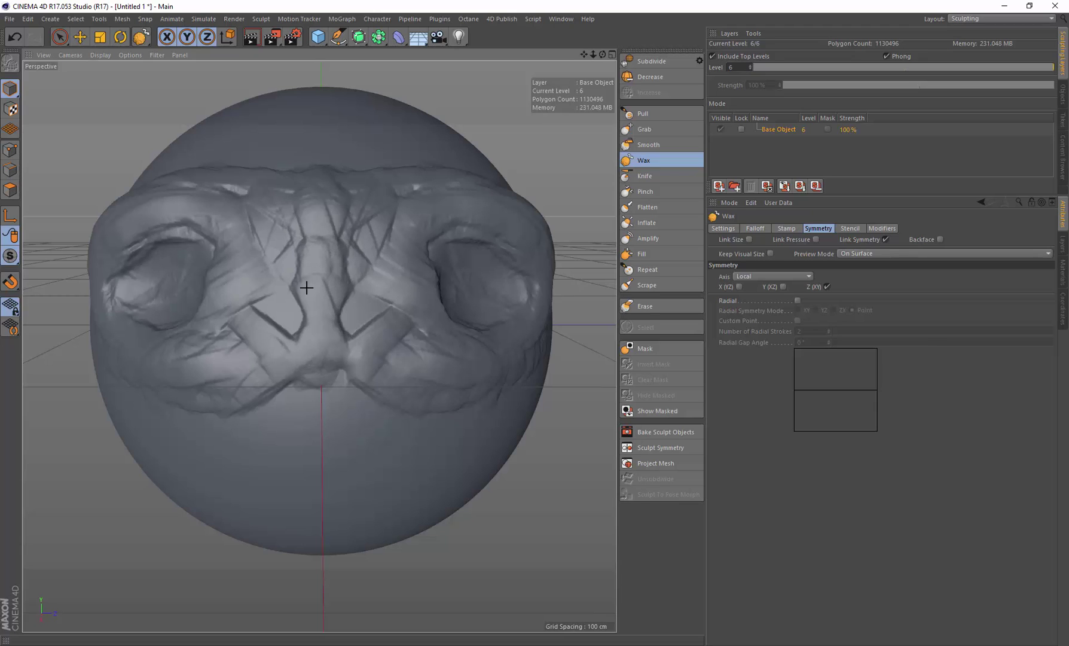
pyautogui.moveTo(306, 288)
pyautogui.mouseDown()
pyautogui.moveTo(317, 234)
pyautogui.moveTo(278, 190)
pyautogui.mouseUp()
pyautogui.moveTo(322, 279)
pyautogui.mouseDown()
pyautogui.moveTo(287, 342)
pyautogui.moveTo(301, 310)
pyautogui.moveTo(282, 291)
pyautogui.moveTo(251, 300)
pyautogui.moveTo(261, 298)
pyautogui.mouseUp()
pyautogui.moveTo(270, 245)
pyautogui.mouseDown()
pyautogui.moveTo(270, 229)
pyautogui.moveTo(280, 293)
pyautogui.moveTo(334, 347)
pyautogui.moveTo(313, 334)
pyautogui.moveTo(345, 377)
pyautogui.moveTo(296, 385)
pyautogui.moveTo(318, 375)
pyautogui.moveTo(310, 358)
pyautogui.moveTo(274, 392)
pyautogui.moveTo(263, 358)
pyautogui.moveTo(310, 358)
pyautogui.moveTo(323, 319)
pyautogui.moveTo(328, 363)
pyautogui.moveTo(306, 200)
pyautogui.moveTo(320, 350)
pyautogui.mouseUp()
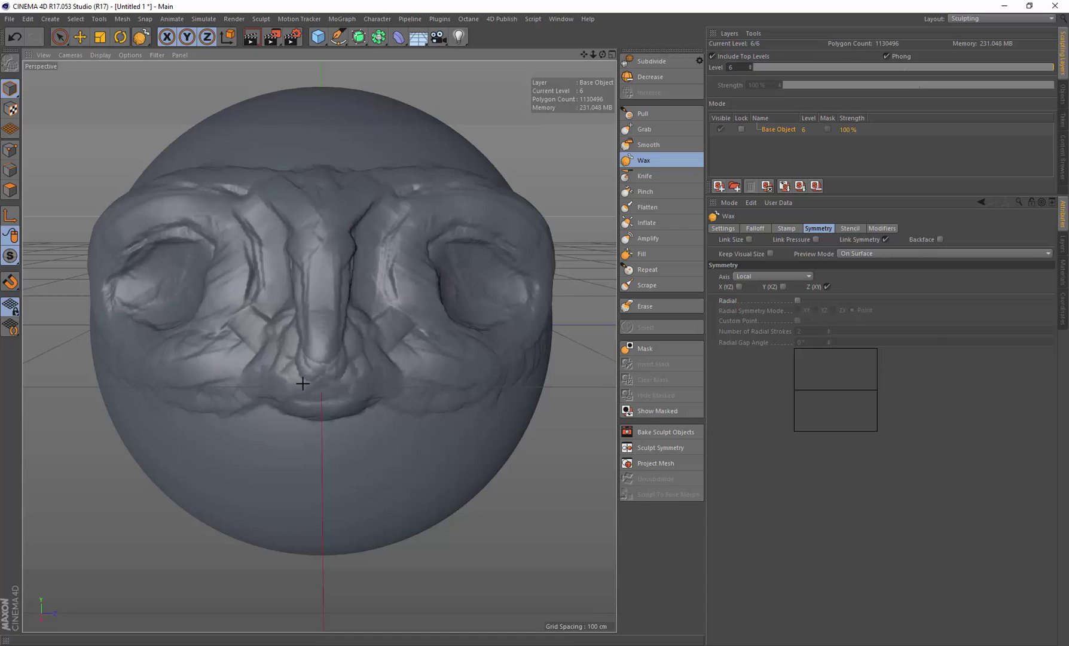
# - Sculpt the lips, mouth and surrounding muzzle below the nose with mirrored Wax strokes
pyautogui.keyDown('alt'); pyautogui.moveTo(348, 383); pyautogui.dragTo(356, 353); pyautogui.keyUp('alt')
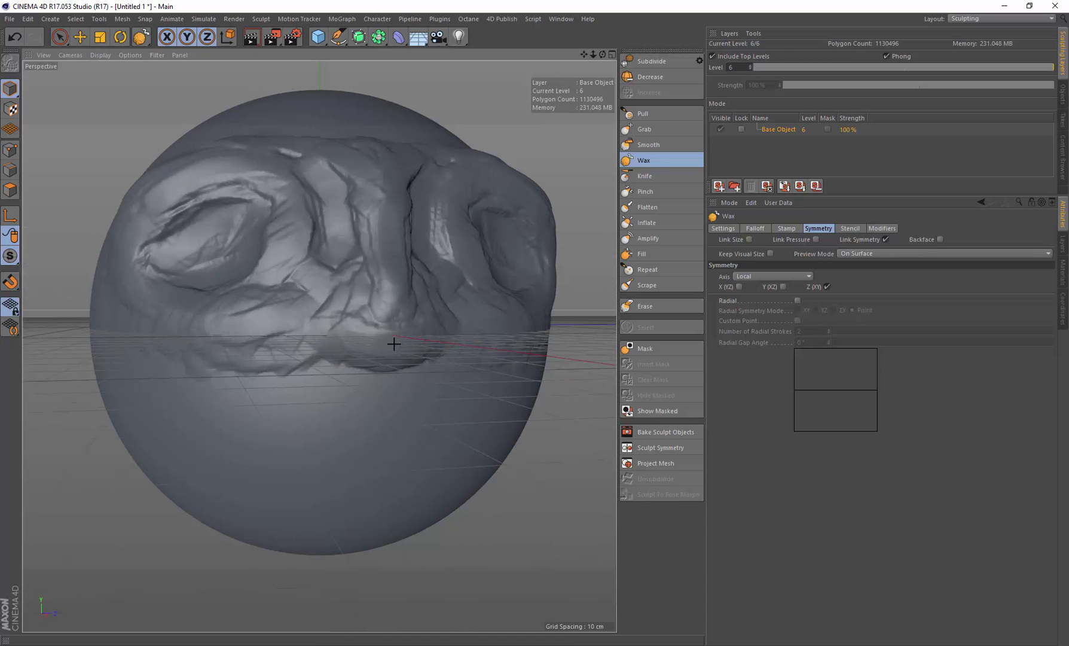
pyautogui.keyDown('alt'); pyautogui.moveTo(396, 359); pyautogui.dragTo(365, 371); pyautogui.keyUp('alt')
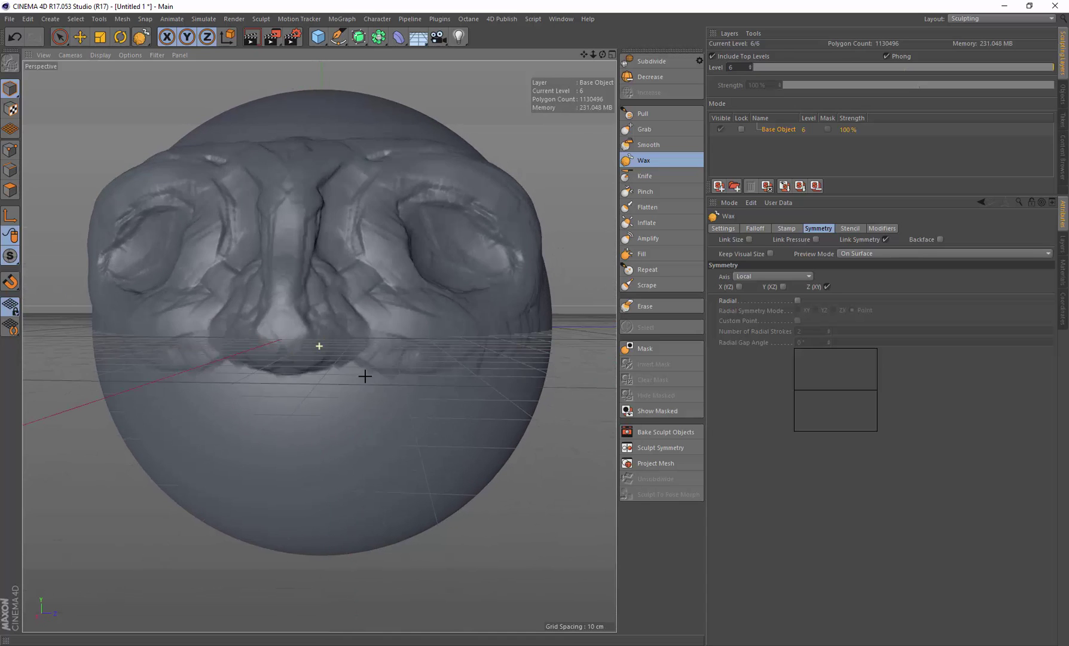
pyautogui.keyDown('alt'); pyautogui.moveTo(274, 375); pyautogui.dragTo(284, 372); pyautogui.keyUp('alt')
pyautogui.moveTo(291, 420)
pyautogui.mouseDown()
pyautogui.moveTo(279, 410)
pyautogui.moveTo(233, 429)
pyautogui.moveTo(294, 440)
pyautogui.moveTo(299, 420)
pyautogui.moveTo(336, 422)
pyautogui.moveTo(280, 425)
pyautogui.moveTo(303, 426)
pyautogui.moveTo(337, 391)
pyautogui.moveTo(356, 395)
pyautogui.moveTo(249, 410)
pyautogui.mouseUp()
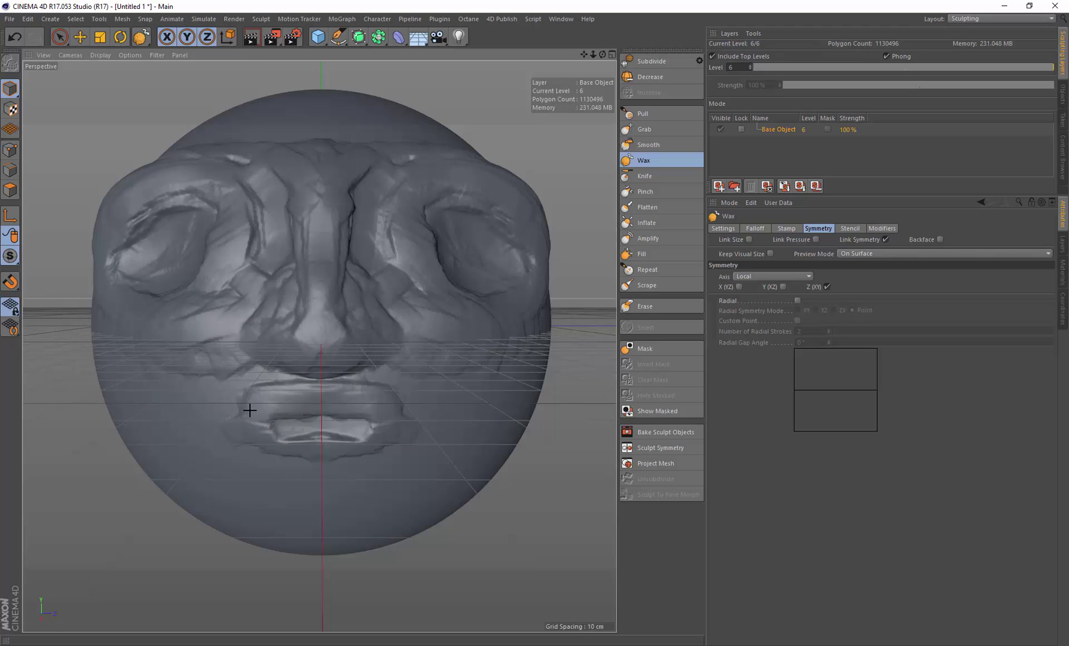
pyautogui.moveTo(331, 454)
pyautogui.mouseDown()
pyautogui.moveTo(397, 429)
pyautogui.moveTo(289, 401)
pyautogui.moveTo(353, 391)
pyautogui.moveTo(360, 364)
pyautogui.moveTo(322, 415)
pyautogui.moveTo(365, 411)
pyautogui.moveTo(424, 434)
pyautogui.moveTo(349, 422)
pyautogui.moveTo(280, 381)
pyautogui.moveTo(272, 359)
pyautogui.moveTo(351, 379)
pyautogui.moveTo(427, 373)
pyautogui.moveTo(453, 353)
pyautogui.mouseUp()
pyautogui.moveTo(341, 291)
pyautogui.mouseDown()
pyautogui.moveTo(406, 289)
pyautogui.moveTo(281, 308)
pyautogui.moveTo(255, 293)
pyautogui.moveTo(256, 338)
pyautogui.moveTo(293, 358)
pyautogui.moveTo(288, 399)
pyautogui.moveTo(353, 399)
pyautogui.moveTo(334, 400)
pyautogui.mouseUp()
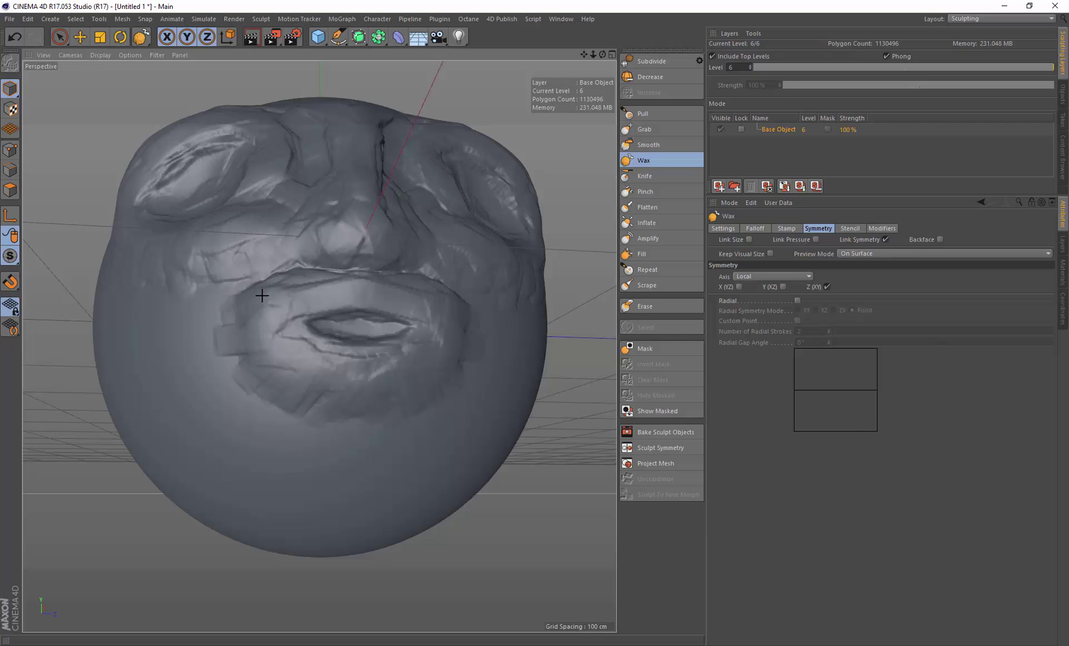
# - Carve creases between the eye and nose and along the upper lip with the Knife brush at size 21.5
pyautogui.moveTo(263, 289)
pyautogui.keyDown('alt'); pyautogui.mouseDown()
pyautogui.moveTo(274, 296)
pyautogui.moveTo(260, 334)
pyautogui.moveTo(320, 342)
pyautogui.moveTo(305, 346)
pyautogui.moveTo(352, 318)
pyautogui.mouseUp(); pyautogui.keyUp('alt')
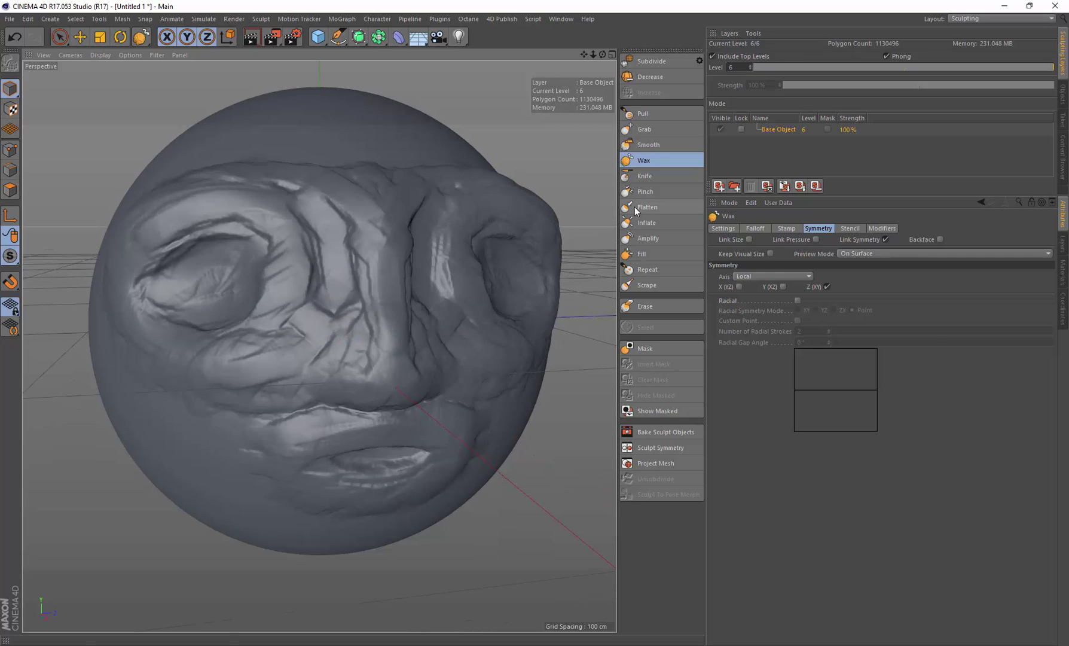
pyautogui.click(654, 179)
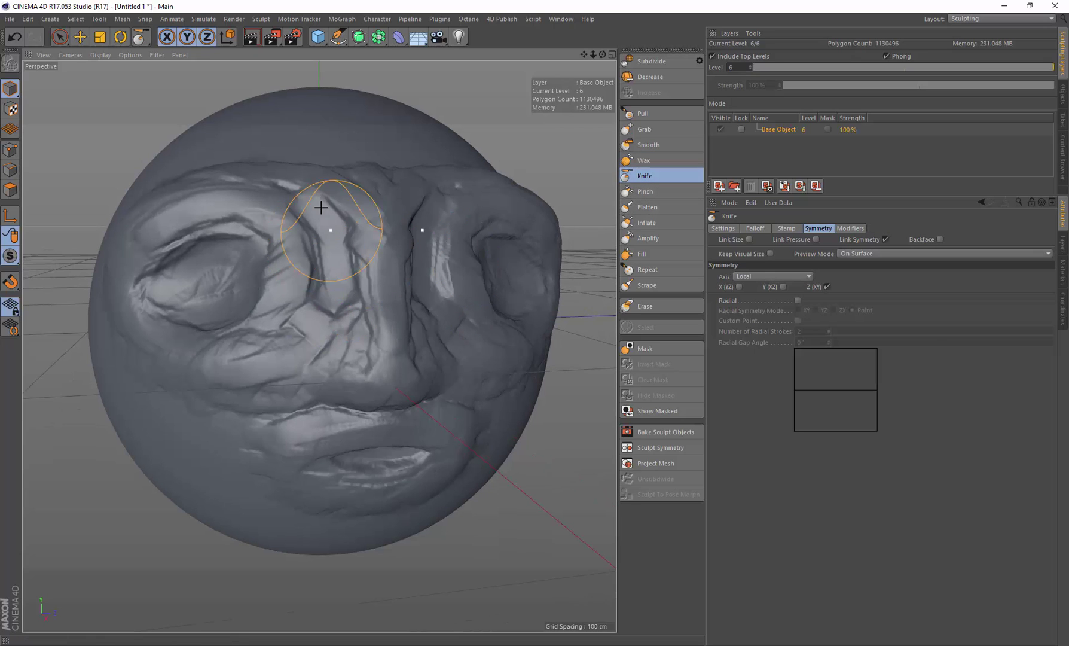
pyautogui.moveTo(309, 210); pyautogui.dragTo(297, 207, button='middle')
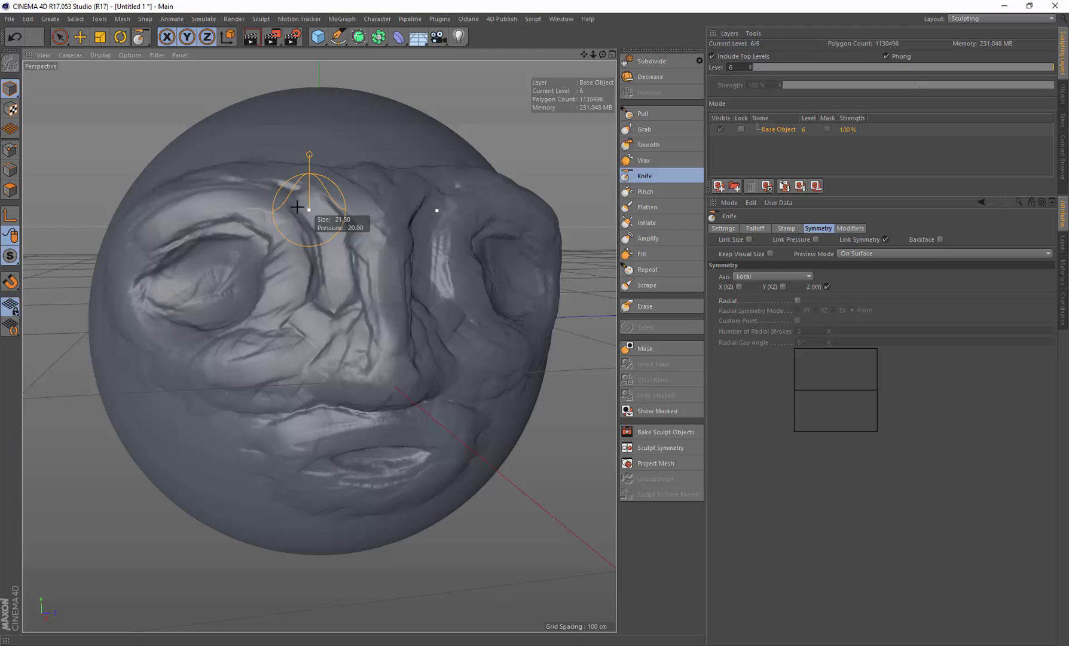
pyautogui.moveTo(296, 206)
pyautogui.mouseDown()
pyautogui.moveTo(323, 267)
pyautogui.moveTo(341, 241)
pyautogui.mouseUp()
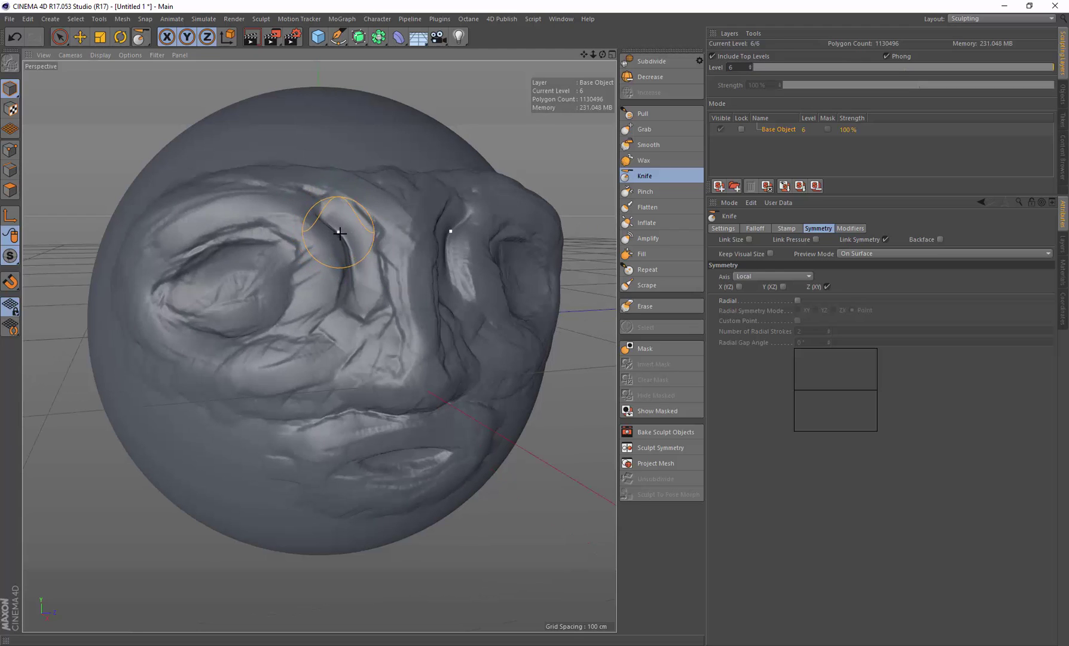
pyautogui.hotkey('ctrl', 'z')
pyautogui.moveTo(318, 213)
pyautogui.mouseDown()
pyautogui.moveTo(369, 321)
pyautogui.moveTo(363, 310)
pyautogui.moveTo(315, 346)
pyautogui.moveTo(389, 327)
pyautogui.moveTo(400, 377)
pyautogui.mouseUp()
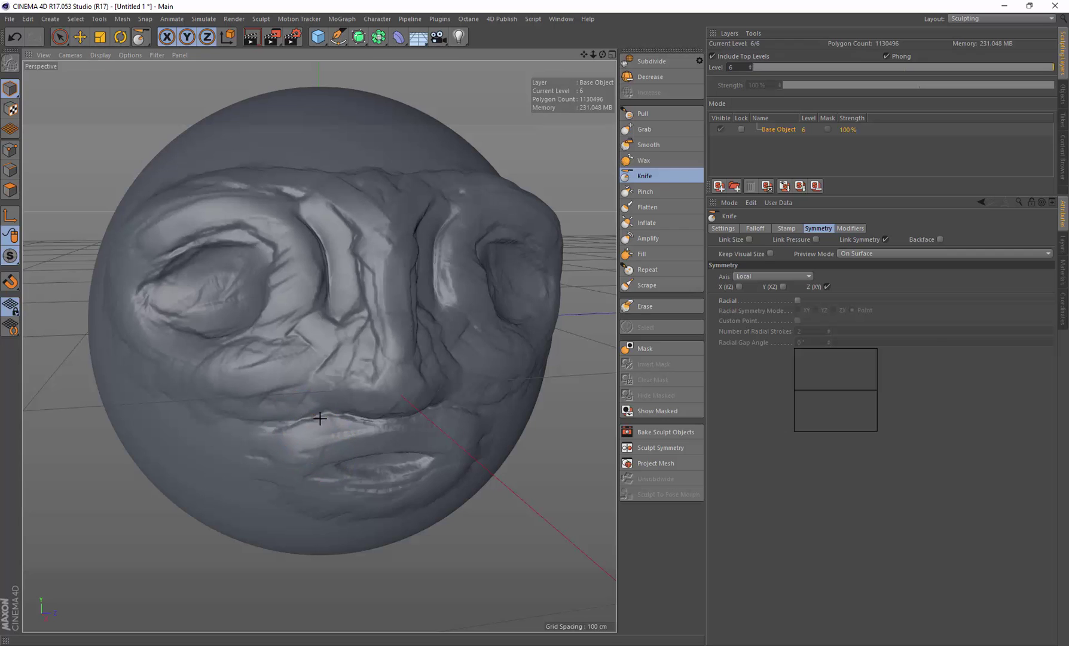
pyautogui.moveTo(285, 424)
pyautogui.mouseDown()
pyautogui.moveTo(369, 421)
pyautogui.moveTo(310, 346)
pyautogui.moveTo(331, 420)
pyautogui.moveTo(378, 397)
pyautogui.mouseUp()
# - Carve the upper and lower eyelid creases around the eyeball with the Knife brush
pyautogui.moveTo(241, 292)
pyautogui.keyDown('alt'); pyautogui.mouseDown()
pyautogui.moveTo(285, 307)
pyautogui.moveTo(272, 311)
pyautogui.moveTo(373, 297)
pyautogui.mouseUp(); pyautogui.keyUp('alt')
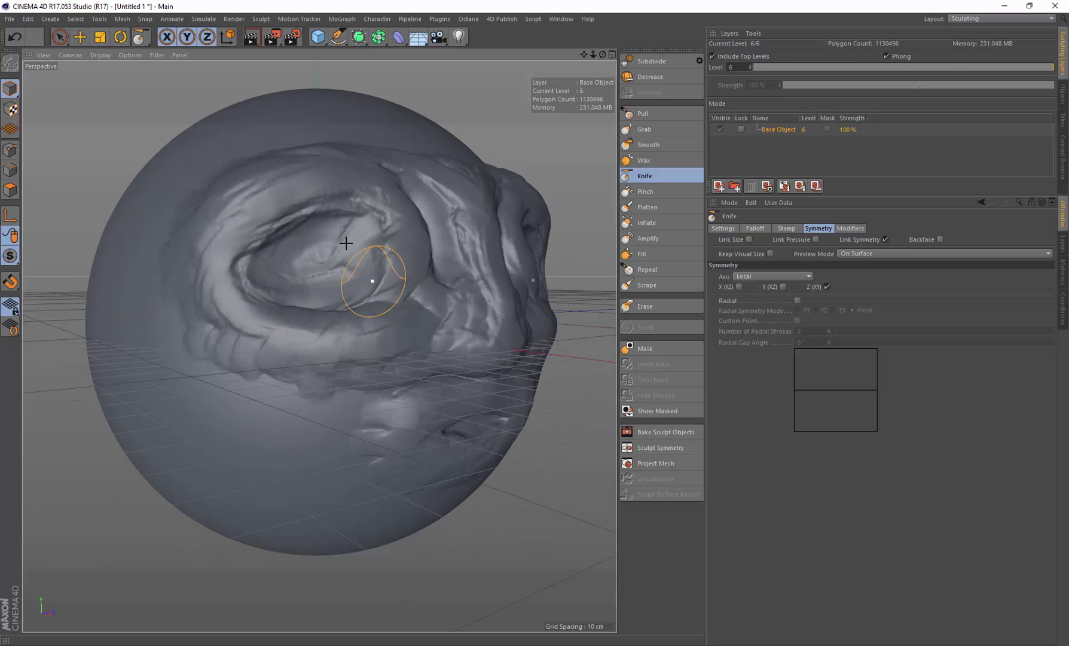
pyautogui.moveTo(262, 245); pyautogui.dragTo(330, 218)
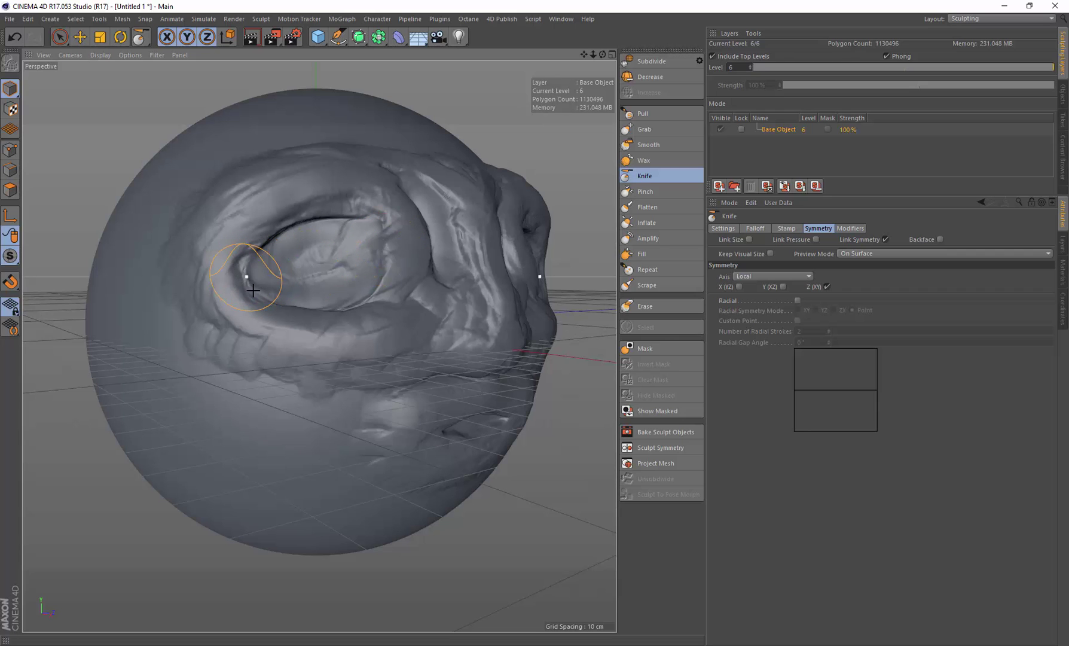
pyautogui.keyDown('alt'); pyautogui.moveTo(319, 346); pyautogui.dragTo(339, 300); pyautogui.keyUp('alt')
pyautogui.moveTo(318, 260)
pyautogui.mouseDown()
pyautogui.moveTo(318, 308)
pyautogui.moveTo(274, 337)
pyautogui.moveTo(249, 324)
pyautogui.mouseUp()
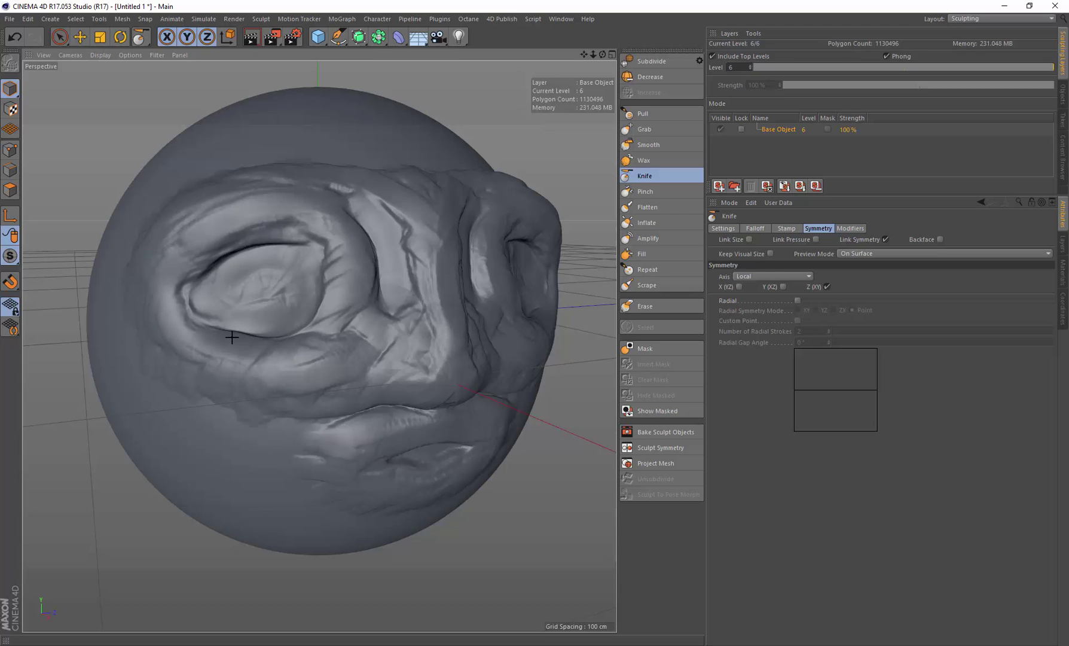
# - Sharpen the crease above the upper lip and the mouth opening with the Knife brush
pyautogui.keyDown('alt'); pyautogui.moveTo(379, 298); pyautogui.dragTo(330, 281); pyautogui.keyUp('alt')
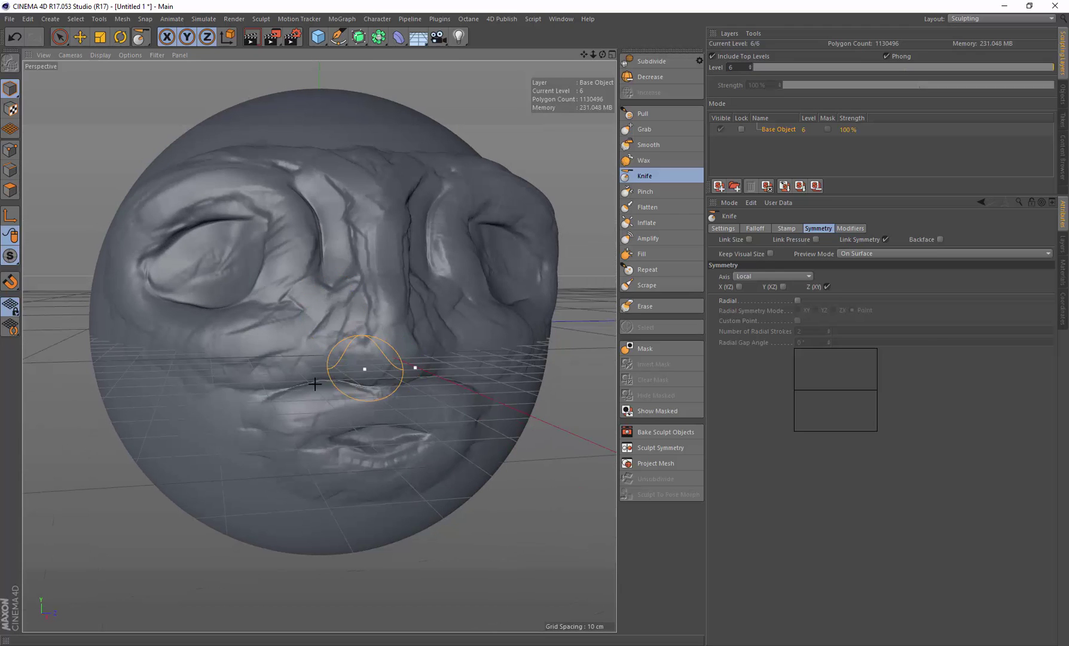
pyautogui.moveTo(315, 386); pyautogui.dragTo(333, 384)
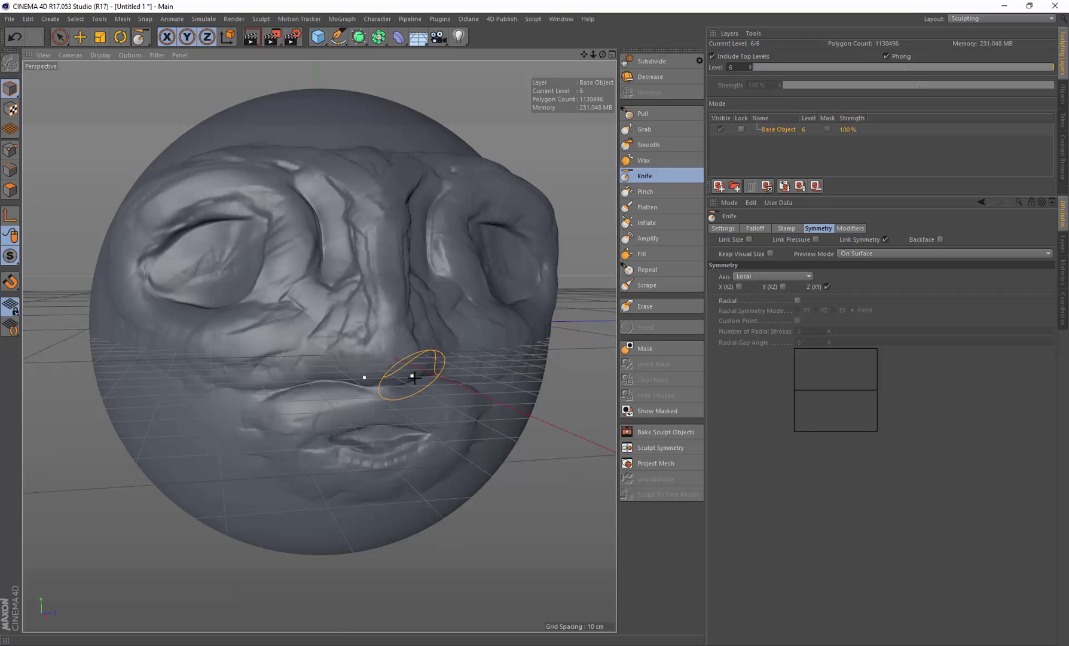
pyautogui.keyDown('alt'); pyautogui.moveTo(399, 373); pyautogui.dragTo(335, 382); pyautogui.keyUp('alt')
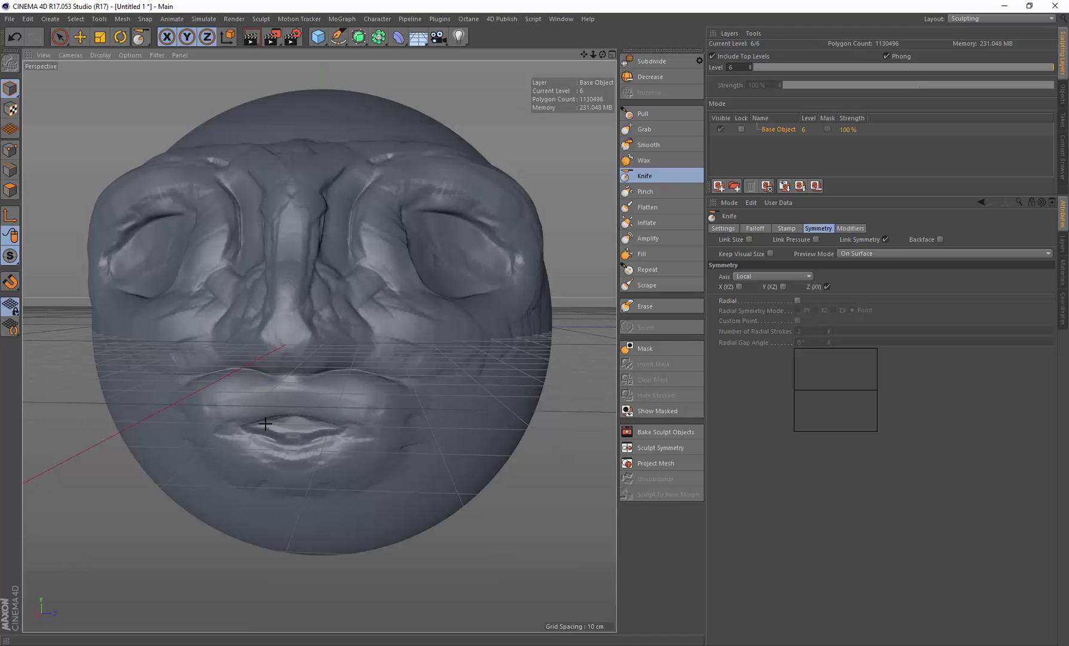
pyautogui.keyDown('alt'); pyautogui.moveTo(330, 331); pyautogui.dragTo(347, 239); pyautogui.keyUp('alt')
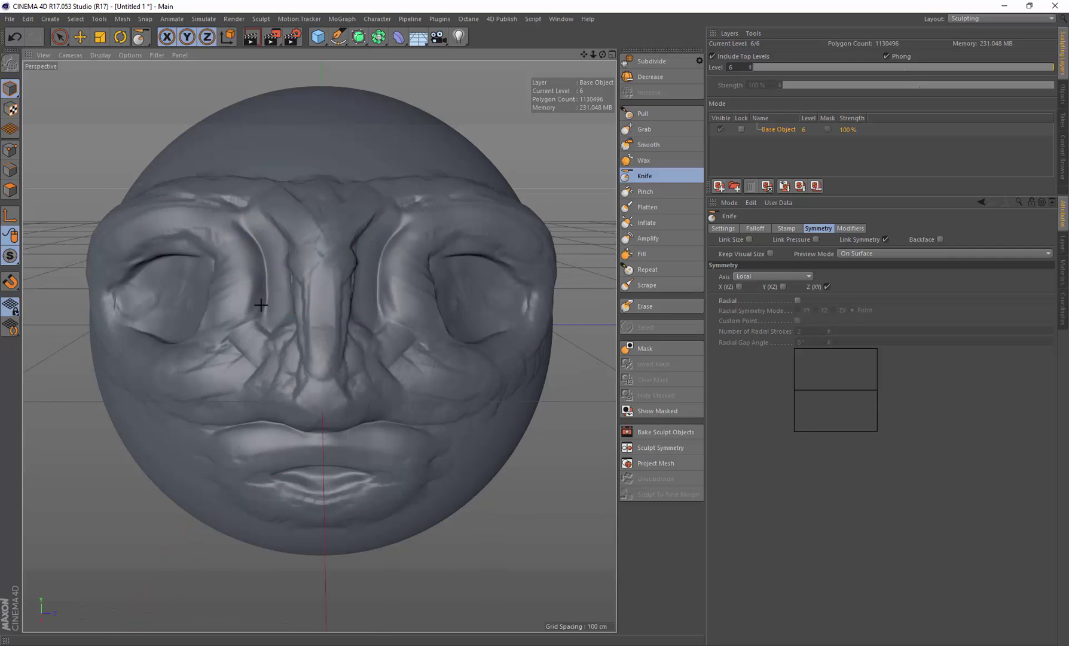
# - Switch back to the Wax brush and refine the folds around the nose and mouth
pyautogui.keyDown('alt'); pyautogui.moveTo(266, 303); pyautogui.dragTo(320, 281); pyautogui.keyUp('alt')
pyautogui.click(644, 159)
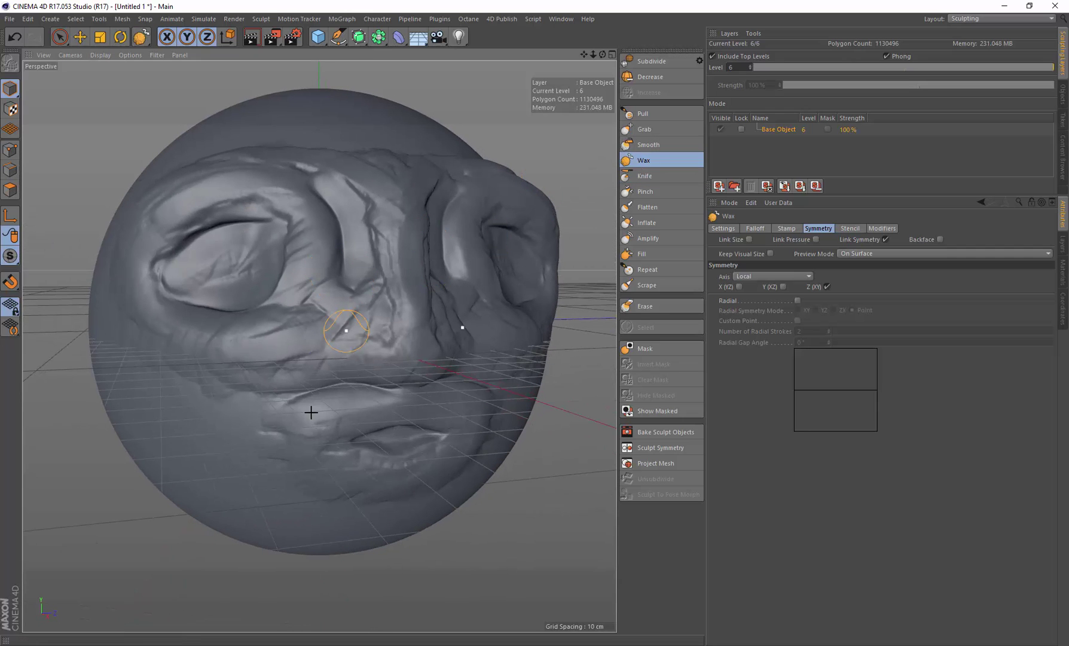
pyautogui.keyDown('alt'); pyautogui.moveTo(391, 352); pyautogui.dragTo(388, 366); pyautogui.keyUp('alt')
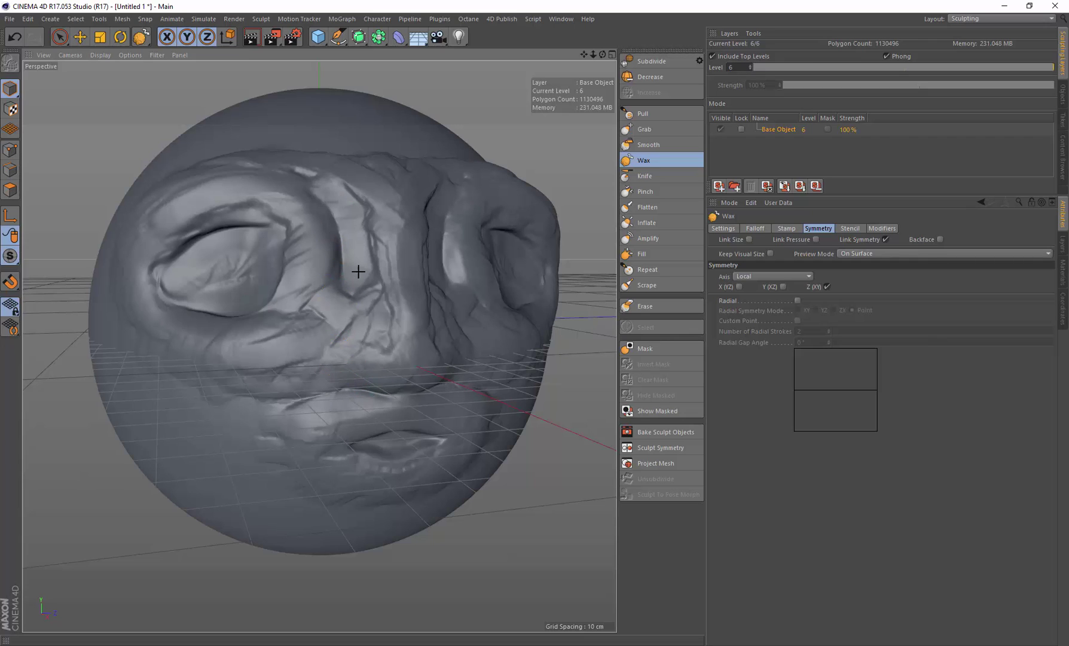
pyautogui.moveTo(353, 288)
pyautogui.keyDown('alt'); pyautogui.mouseDown()
pyautogui.moveTo(334, 288)
pyautogui.moveTo(375, 272)
pyautogui.moveTo(353, 243)
pyautogui.moveTo(363, 193)
pyautogui.moveTo(369, 258)
pyautogui.moveTo(358, 250)
pyautogui.moveTo(383, 252)
pyautogui.moveTo(318, 253)
pyautogui.moveTo(343, 250)
pyautogui.mouseUp(); pyautogui.keyUp('alt')
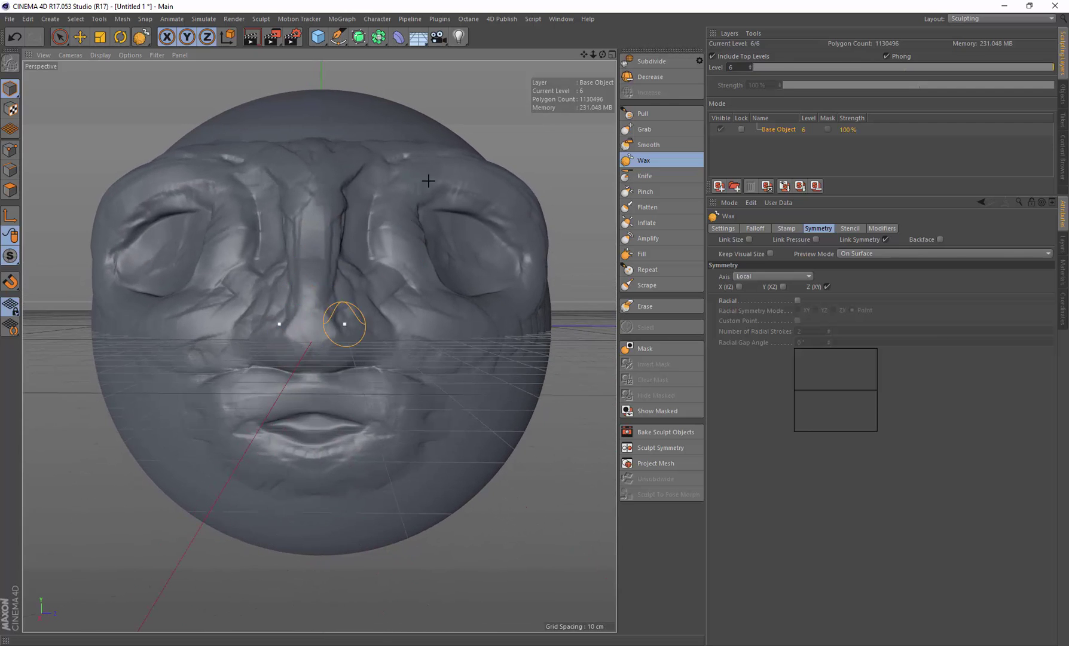
# - Activate the 4D Publish Paint Brush, open the Material View and move its window over the viewport
pyautogui.click(499, 19)
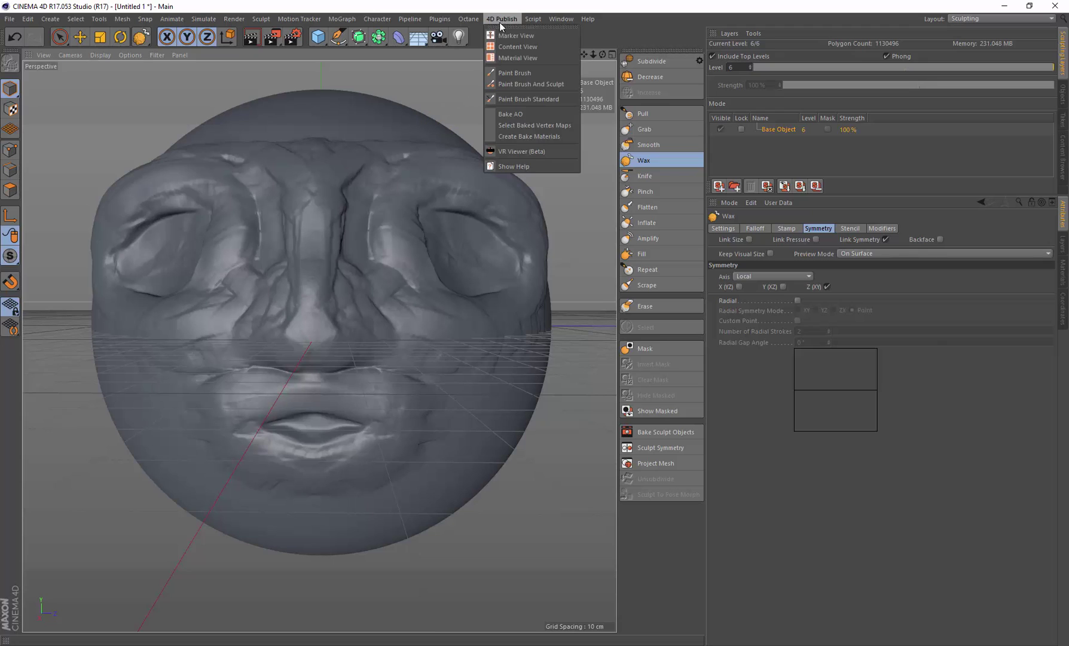
pyautogui.click(514, 73)
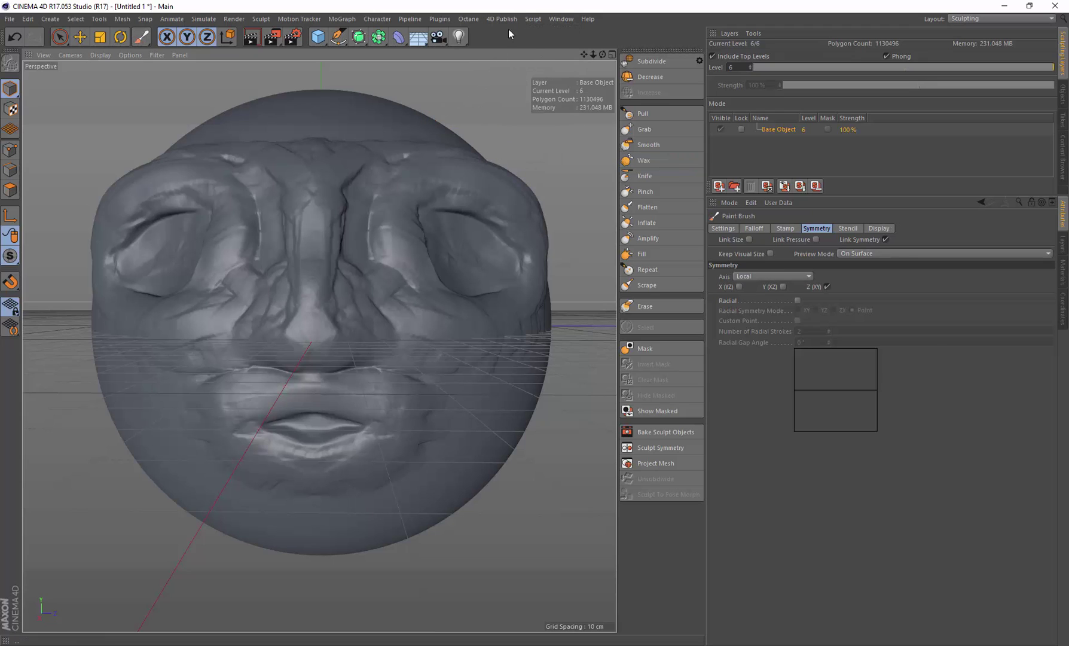
pyautogui.click(507, 18)
pyautogui.click(512, 56)
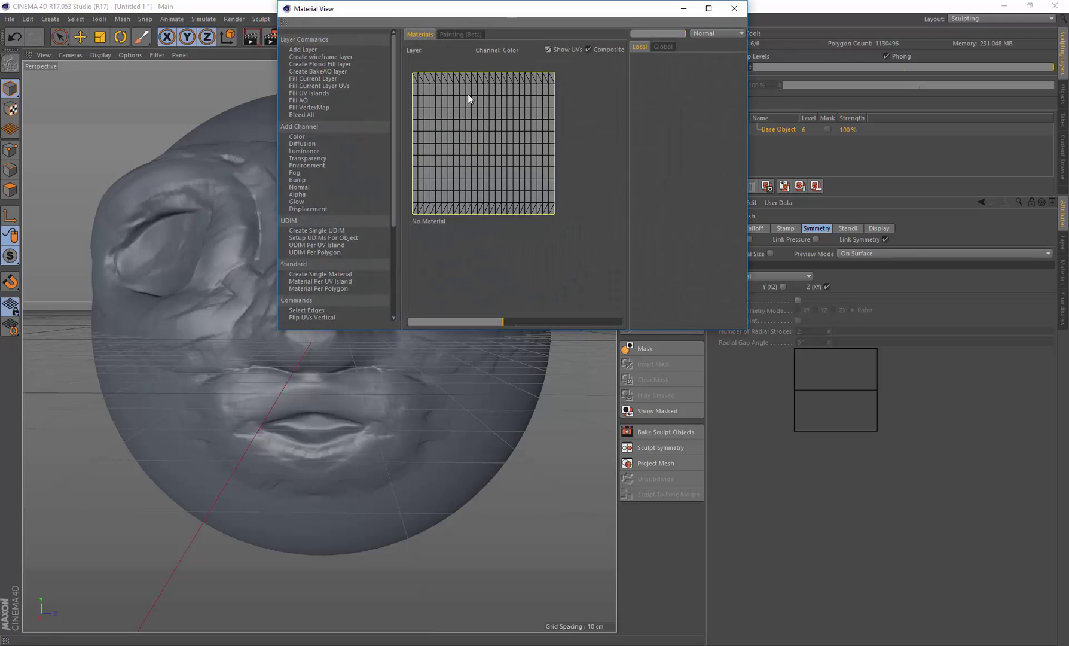
pyautogui.moveTo(621, 15)
pyautogui.mouseDown()
pyautogui.moveTo(535, 56)
pyautogui.moveTo(525, 88)
pyautogui.mouseUp()
# - Select the Sphere object and create a single standard material for it in the Material View
pyautogui.click(1063, 97)
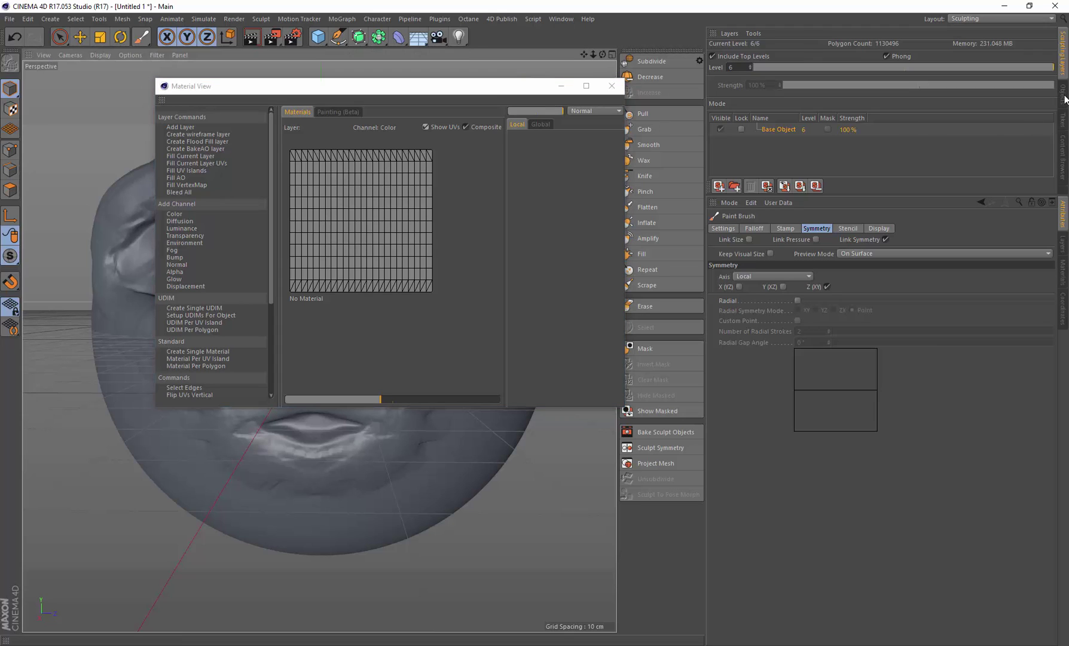
pyautogui.click(727, 48)
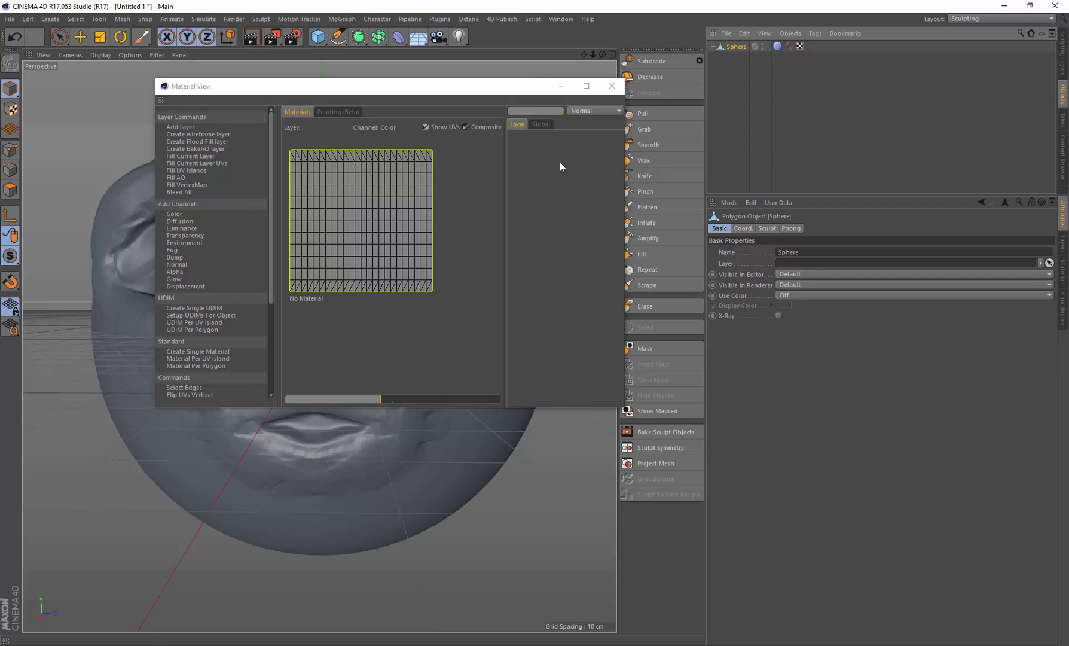
pyautogui.click(737, 70)
pyautogui.click(732, 48)
pyautogui.click(285, 306)
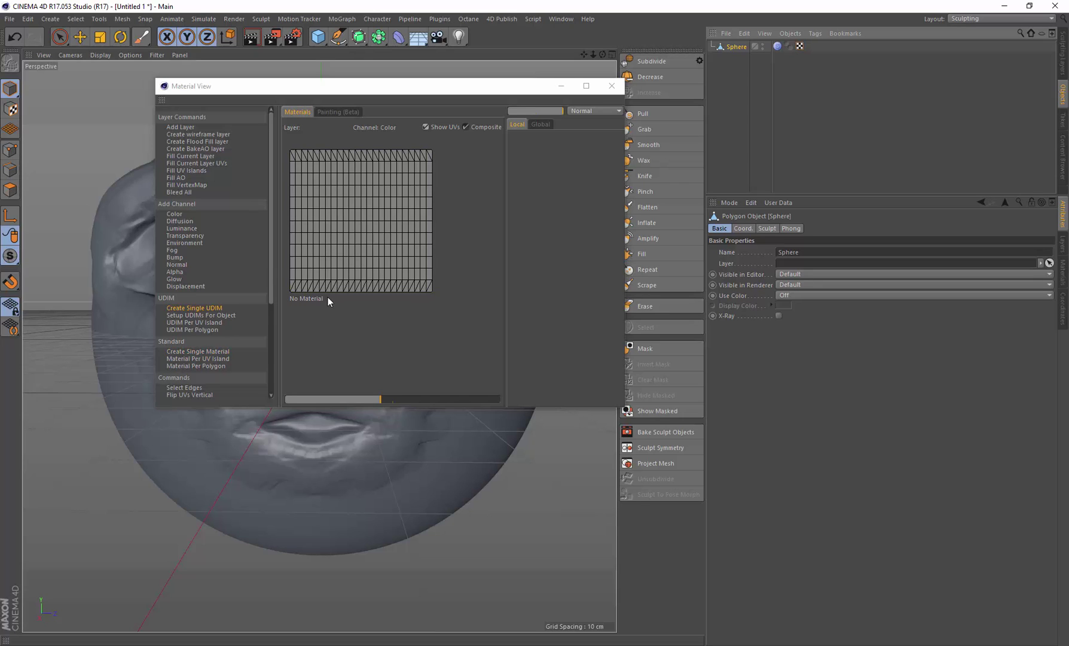
pyautogui.click(202, 351)
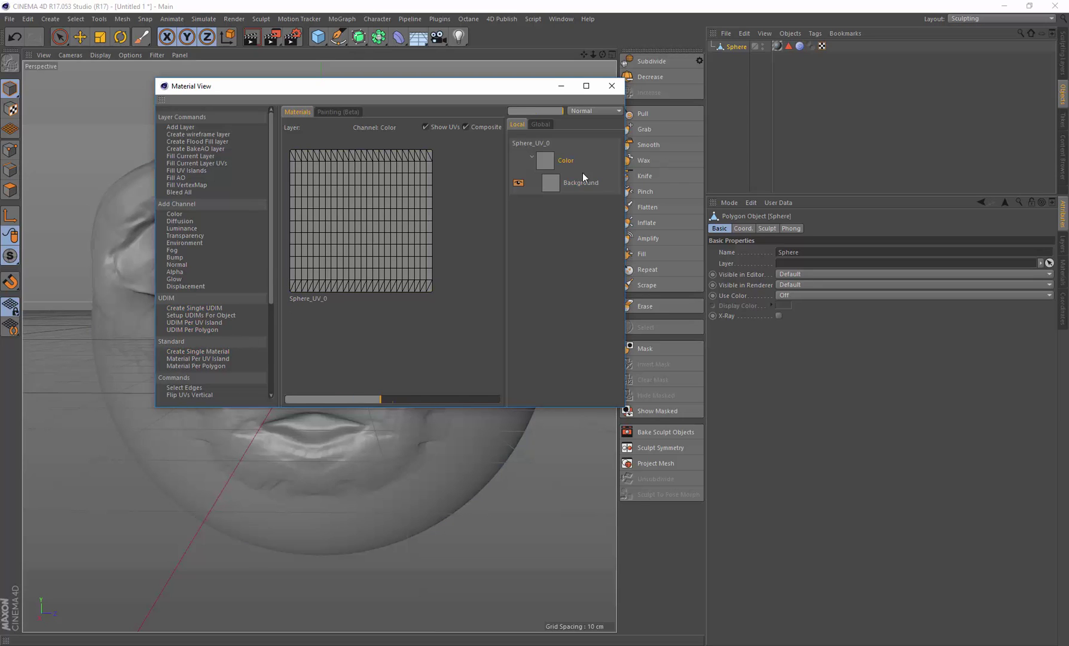
# - Make the Background layer of the Color channel the paint target, close the Material View and reactivate the Paint Brush
pyautogui.click(550, 184)
pyautogui.moveTo(470, 92); pyautogui.dragTo(581, 132)
pyautogui.click(460, 261)
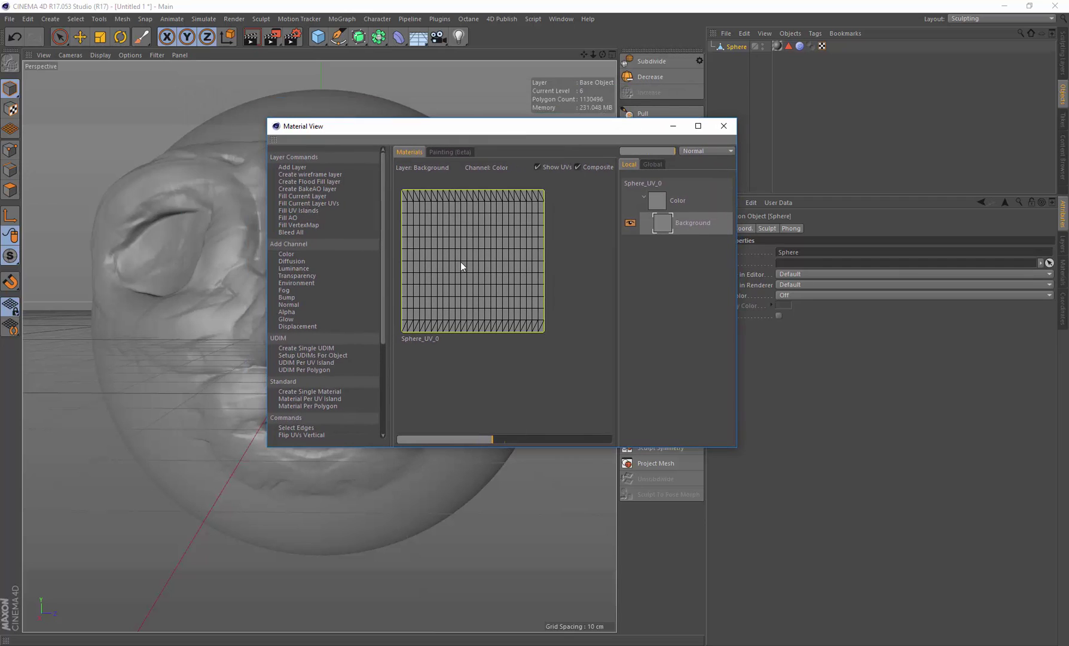
pyautogui.click(723, 126)
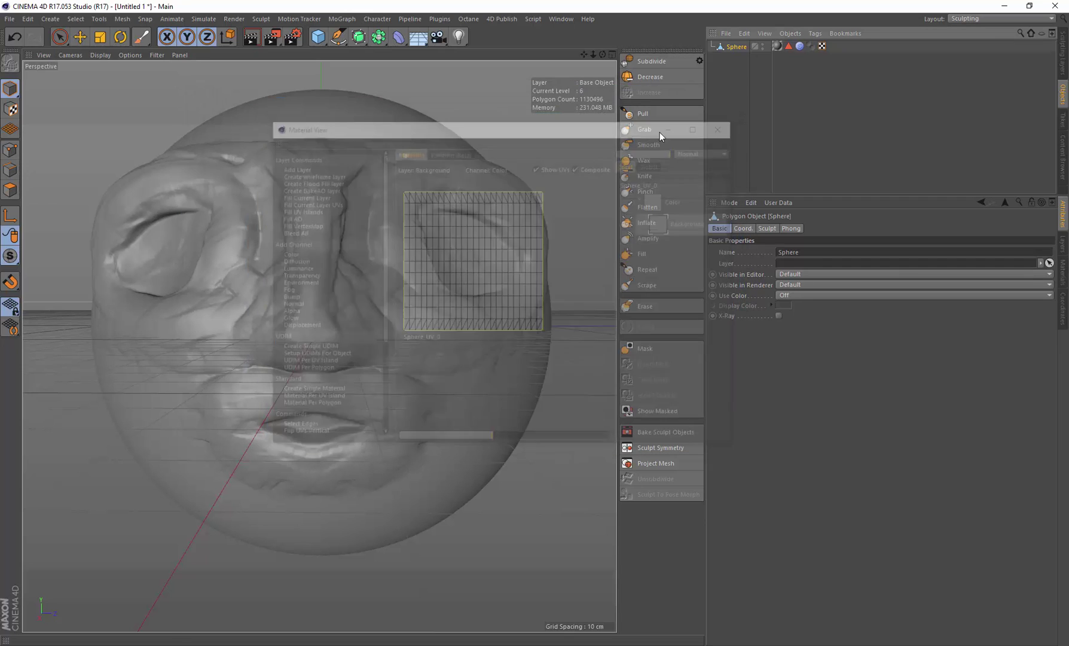
pyautogui.click(142, 38)
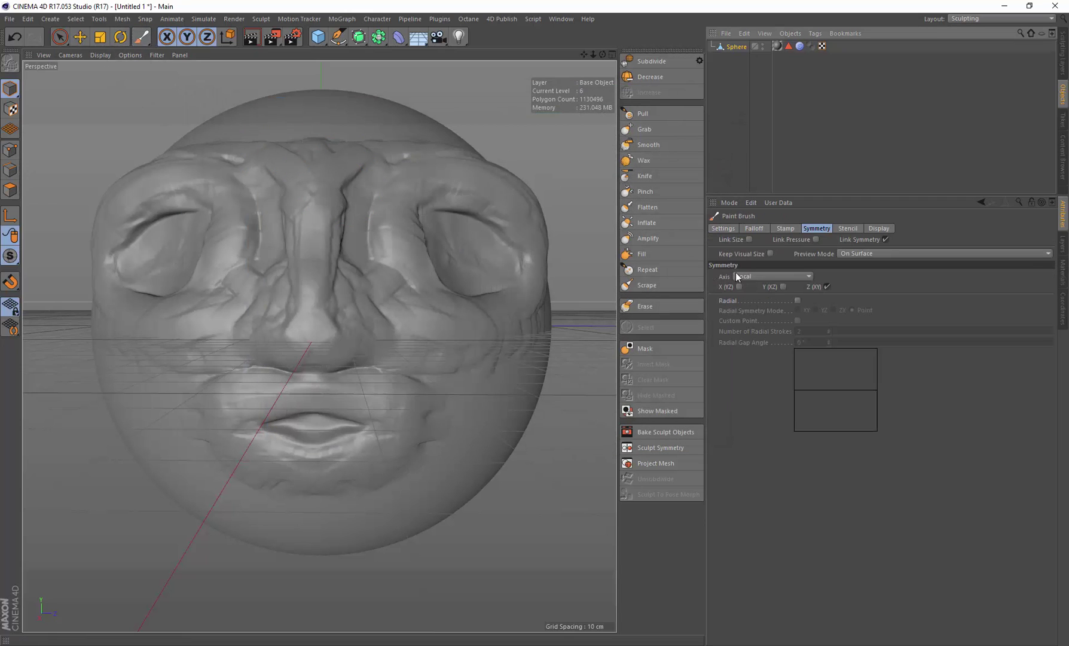
pyautogui.keyDown('alt'); pyautogui.moveTo(385, 228); pyautogui.dragTo(390, 241); pyautogui.keyUp('alt')
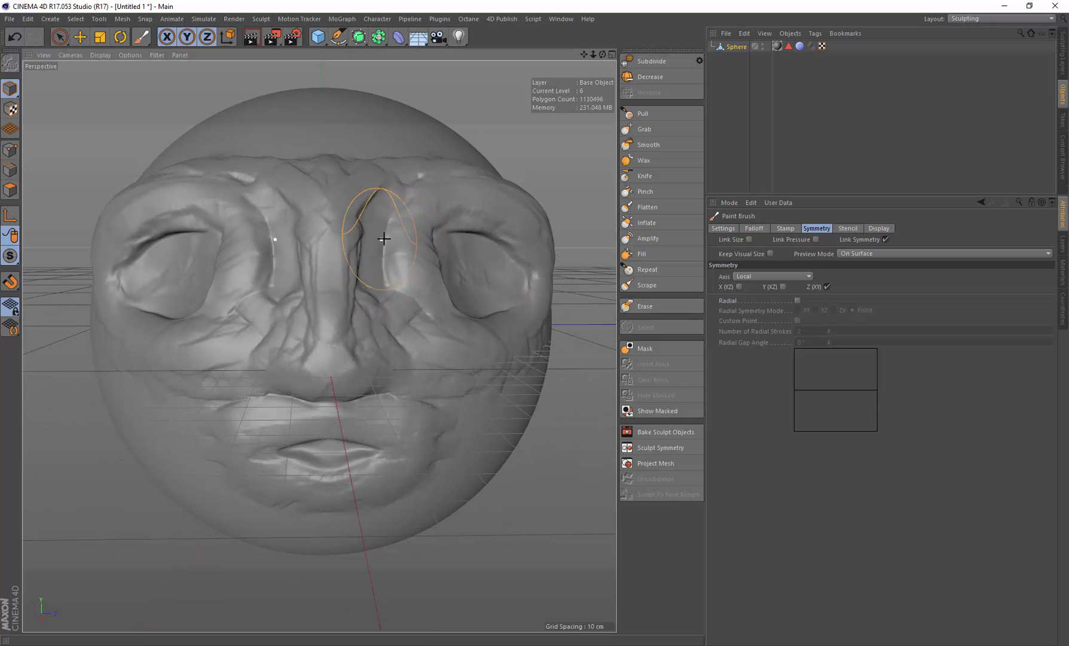
pyautogui.moveTo(398, 233); pyautogui.dragTo(378, 241, button='middle')
pyautogui.moveTo(390, 198)
pyautogui.mouseDown()
pyautogui.moveTo(382, 269)
pyautogui.moveTo(401, 216)
pyautogui.mouseUp()
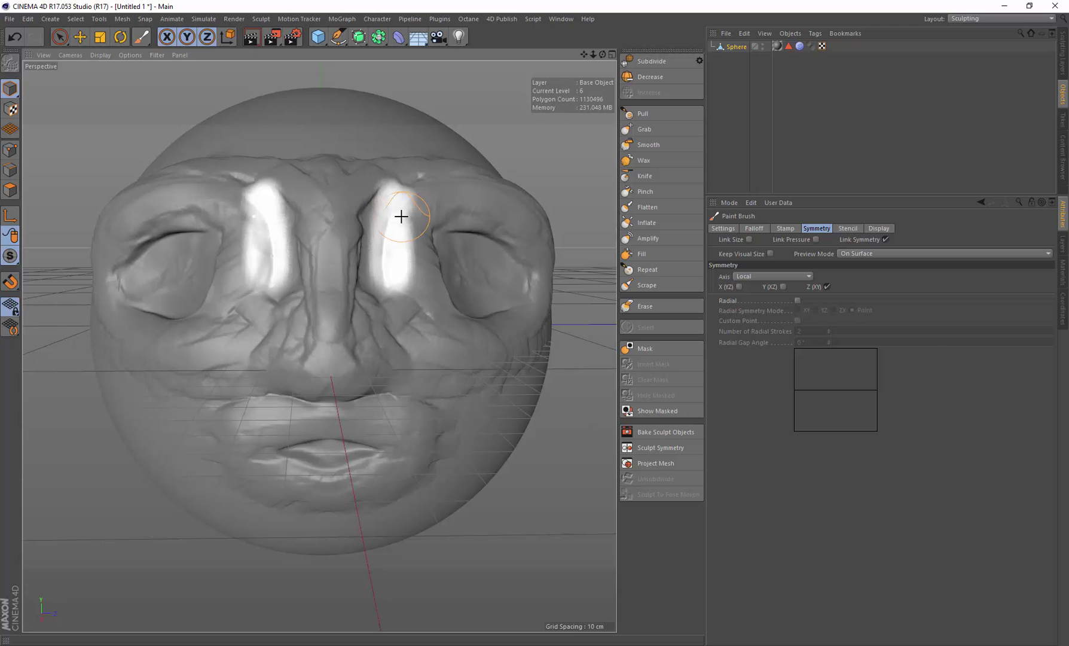
pyautogui.hotkey('ctrl', 'z')
pyautogui.hotkey('ctrl', 'z')
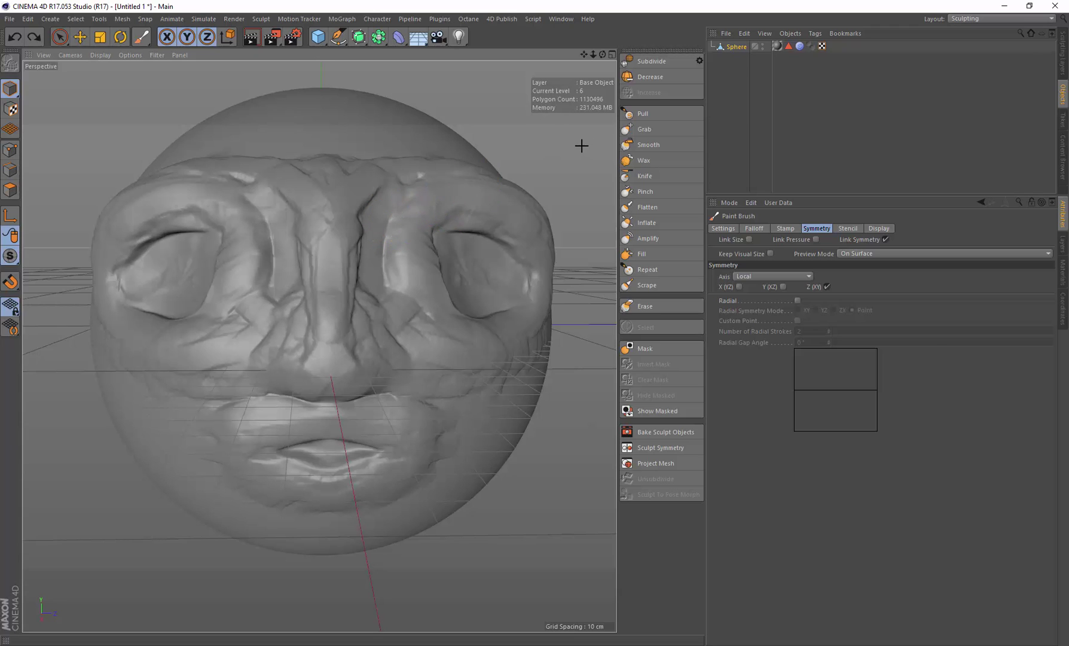
# - Load the neck photo YOSZ8176.tif from the Content View's stencils as the brush stencil and minimize the window
pyautogui.click(500, 19)
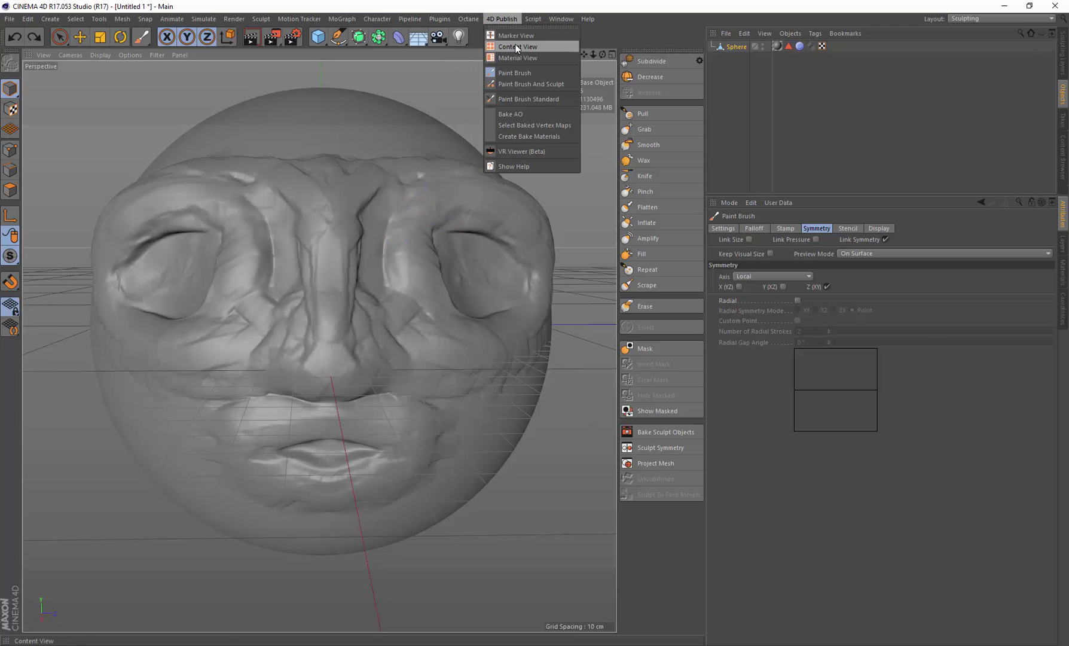
pyautogui.click(517, 47)
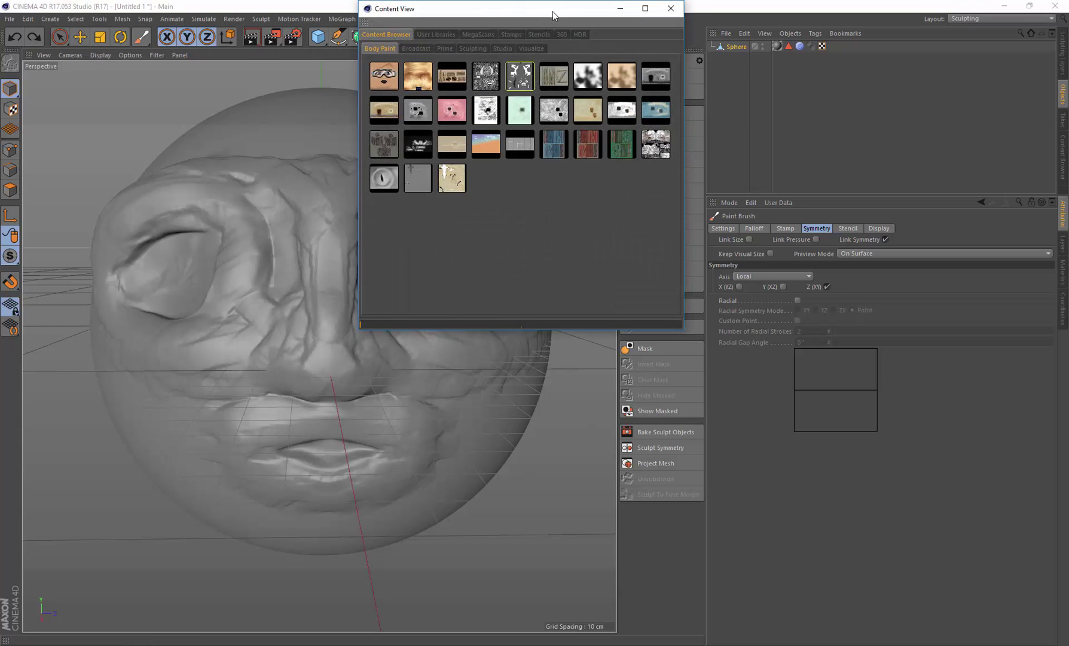
pyautogui.moveTo(551, 12); pyautogui.dragTo(683, 180)
pyautogui.click(460, 184)
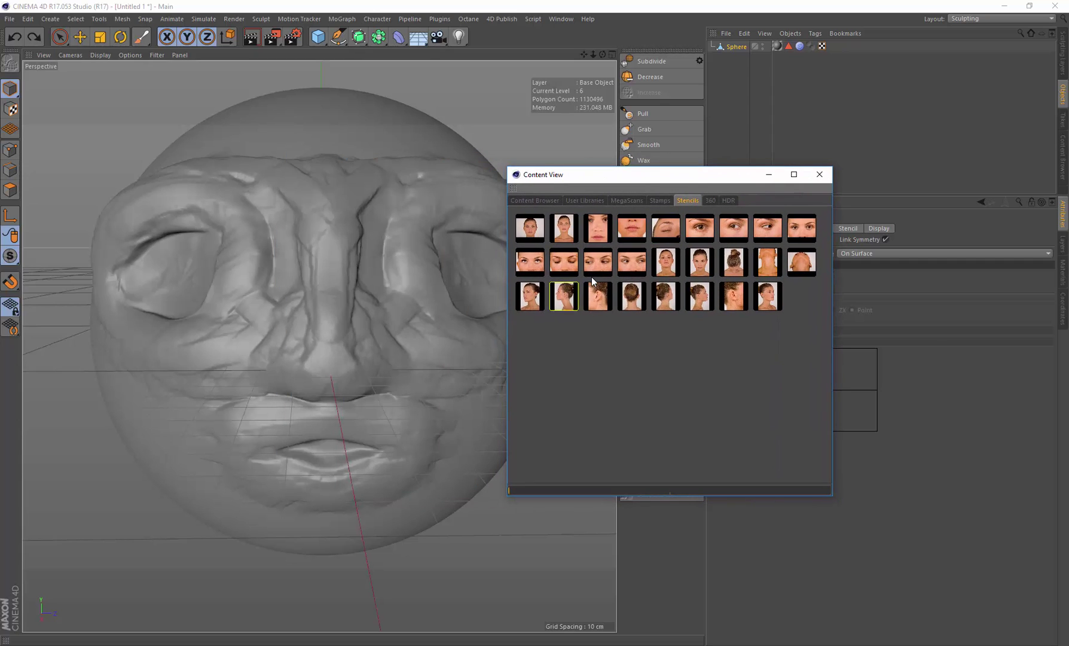
pyautogui.click(693, 259)
pyautogui.click(768, 174)
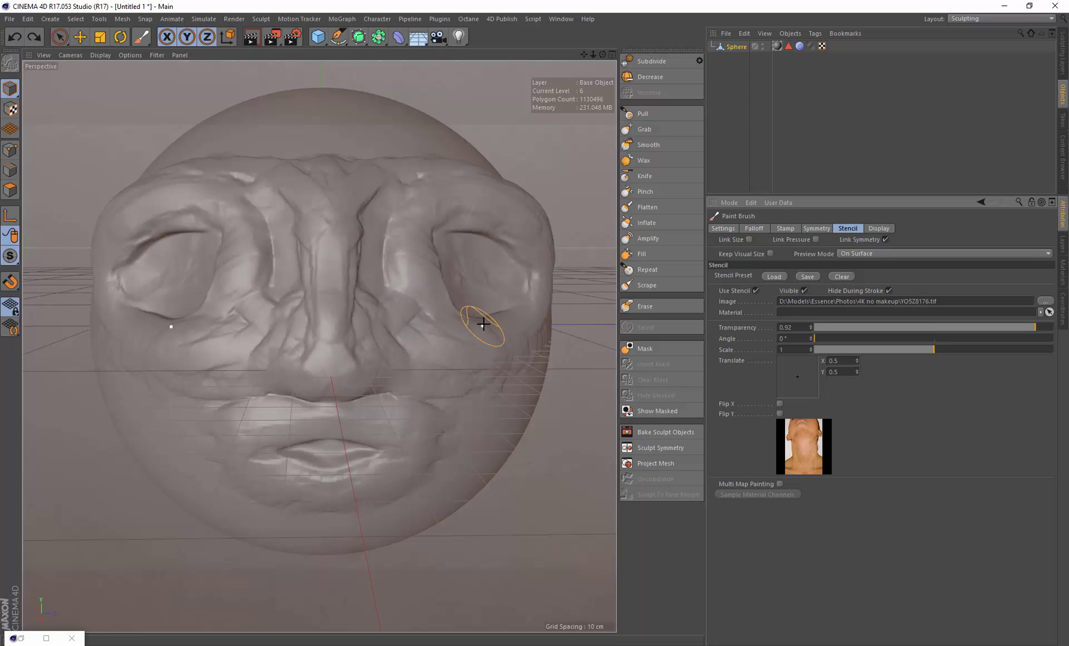
# - Scale the neck photo stencil to 0.36 and position it at X 0.521, Y 0.502 behind the head
pyautogui.moveTo(436, 318)
pyautogui.mouseDown()
pyautogui.moveTo(473, 313)
pyautogui.moveTo(441, 294)
pyautogui.moveTo(370, 296)
pyautogui.moveTo(388, 312)
pyautogui.mouseUp()
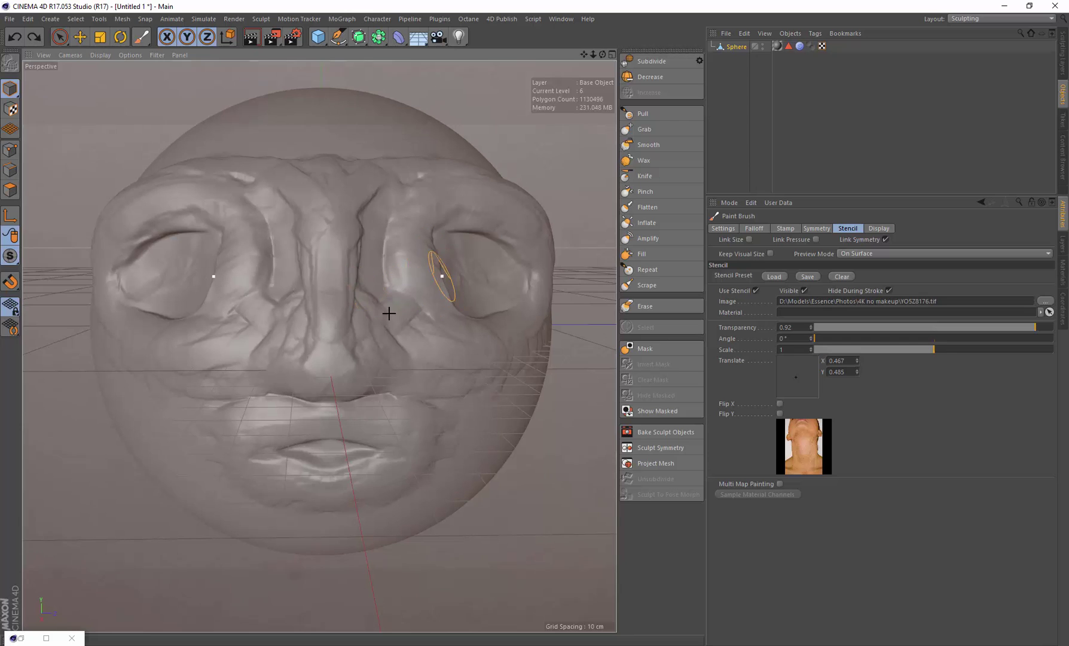
pyautogui.moveTo(875, 351); pyautogui.dragTo(851, 358)
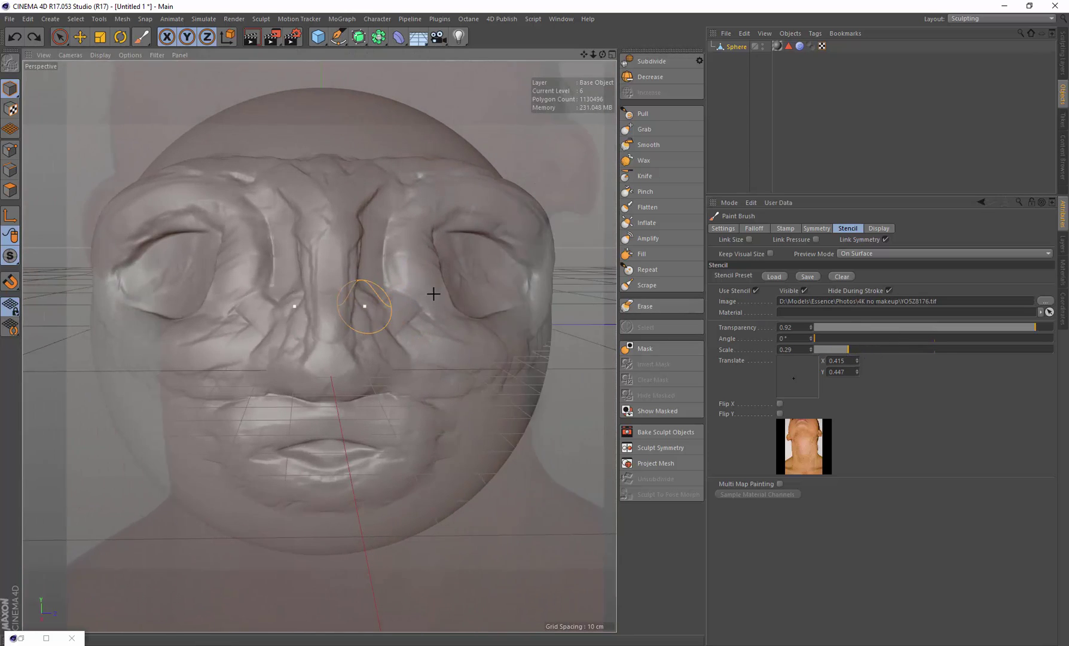
pyautogui.moveTo(423, 278); pyautogui.dragTo(427, 275)
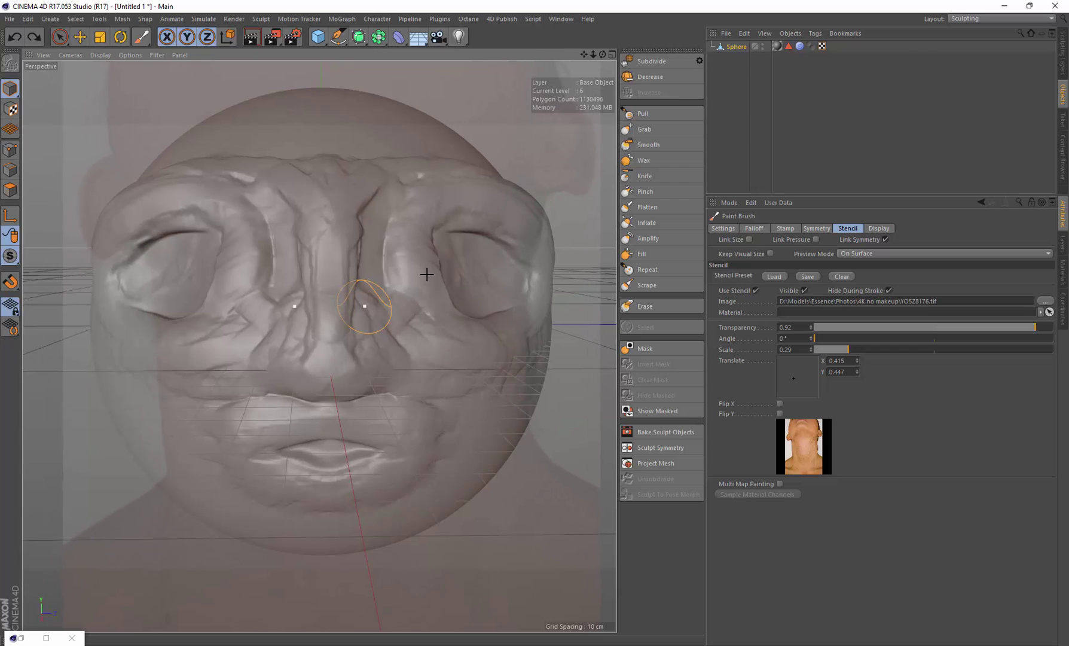
pyautogui.moveTo(867, 348)
pyautogui.mouseDown()
pyautogui.moveTo(880, 347)
pyautogui.moveTo(856, 345)
pyautogui.mouseUp()
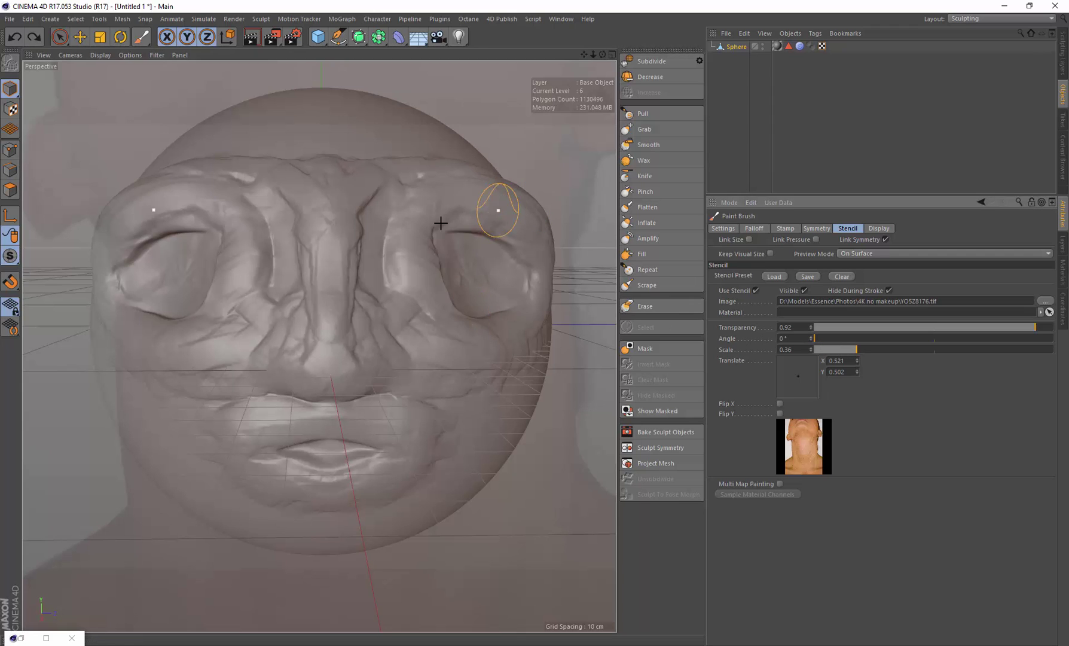
# - Paint skin through the stencil over the brow, nose, cheeks, mouth and sides of the head, leaving the eyeball centres unpainted
pyautogui.keyDown('alt'); pyautogui.moveTo(503, 222); pyautogui.dragTo(458, 231); pyautogui.keyUp('alt')
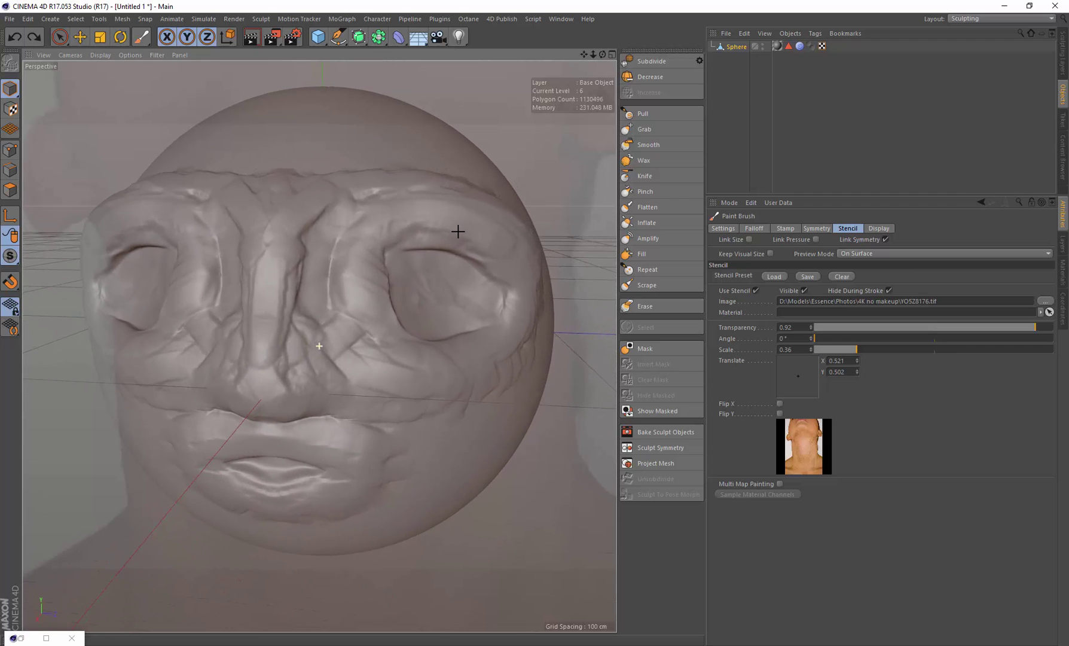
pyautogui.moveTo(392, 228)
pyautogui.mouseDown()
pyautogui.moveTo(375, 243)
pyautogui.moveTo(415, 223)
pyautogui.moveTo(494, 222)
pyautogui.moveTo(395, 222)
pyautogui.moveTo(337, 232)
pyautogui.moveTo(336, 247)
pyautogui.moveTo(341, 214)
pyautogui.moveTo(270, 221)
pyautogui.moveTo(310, 291)
pyautogui.moveTo(373, 298)
pyautogui.moveTo(373, 341)
pyautogui.moveTo(469, 358)
pyautogui.mouseUp()
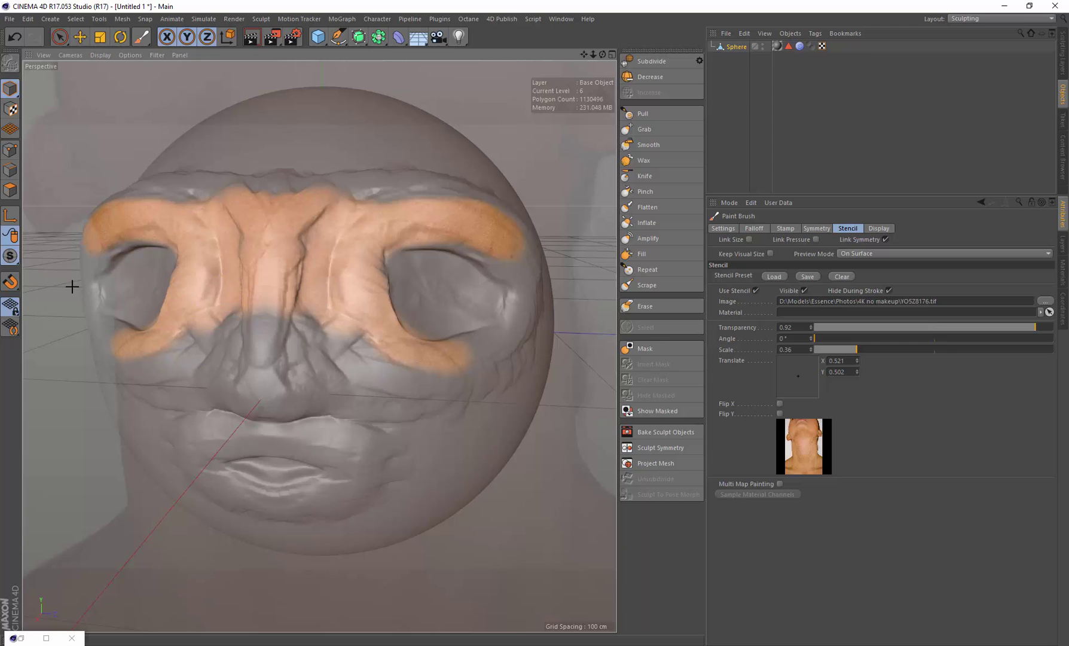
pyautogui.moveTo(470, 279)
pyautogui.mouseDown()
pyautogui.moveTo(453, 246)
pyautogui.moveTo(527, 283)
pyautogui.moveTo(495, 339)
pyautogui.moveTo(418, 335)
pyautogui.moveTo(382, 262)
pyautogui.moveTo(455, 248)
pyautogui.moveTo(490, 306)
pyautogui.moveTo(375, 297)
pyautogui.moveTo(403, 369)
pyautogui.moveTo(293, 304)
pyautogui.moveTo(261, 314)
pyautogui.moveTo(258, 382)
pyautogui.moveTo(324, 389)
pyautogui.moveTo(498, 365)
pyautogui.moveTo(461, 383)
pyautogui.moveTo(492, 371)
pyautogui.moveTo(455, 374)
pyautogui.moveTo(407, 438)
pyautogui.moveTo(296, 419)
pyautogui.moveTo(253, 443)
pyautogui.moveTo(374, 463)
pyautogui.moveTo(270, 501)
pyautogui.moveTo(282, 452)
pyautogui.moveTo(358, 467)
pyautogui.moveTo(395, 499)
pyautogui.moveTo(405, 448)
pyautogui.moveTo(500, 393)
pyautogui.moveTo(477, 382)
pyautogui.mouseUp()
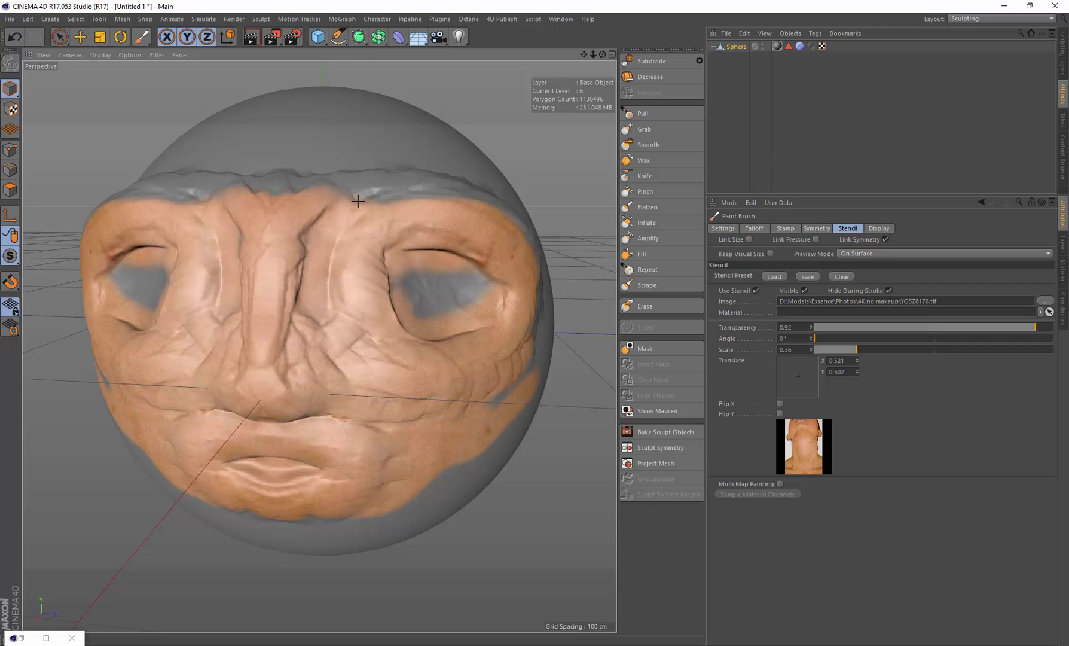
pyautogui.moveTo(357, 201)
pyautogui.mouseDown()
pyautogui.moveTo(344, 186)
pyautogui.moveTo(281, 181)
pyautogui.moveTo(334, 169)
pyautogui.moveTo(488, 203)
pyautogui.moveTo(475, 246)
pyautogui.moveTo(300, 248)
pyautogui.moveTo(293, 225)
pyautogui.moveTo(356, 267)
pyautogui.moveTo(355, 298)
pyautogui.moveTo(416, 313)
pyautogui.moveTo(346, 448)
pyautogui.moveTo(397, 432)
pyautogui.moveTo(395, 356)
pyautogui.moveTo(454, 333)
pyautogui.mouseUp()
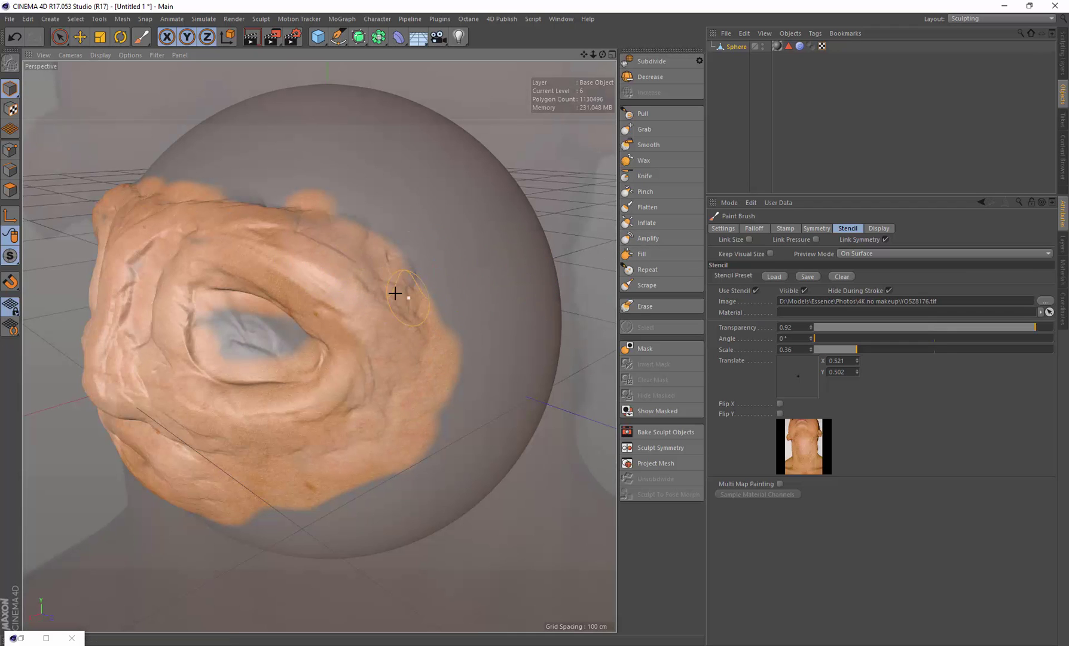
pyautogui.moveTo(279, 246); pyautogui.dragTo(321, 285)
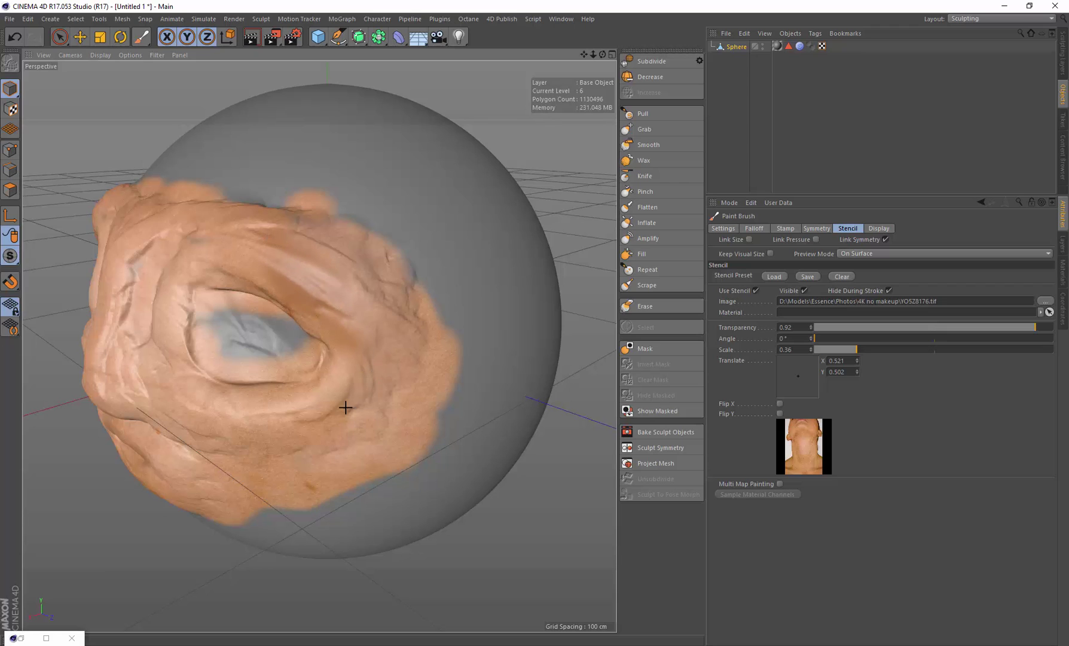
pyautogui.moveTo(345, 427); pyautogui.dragTo(346, 467)
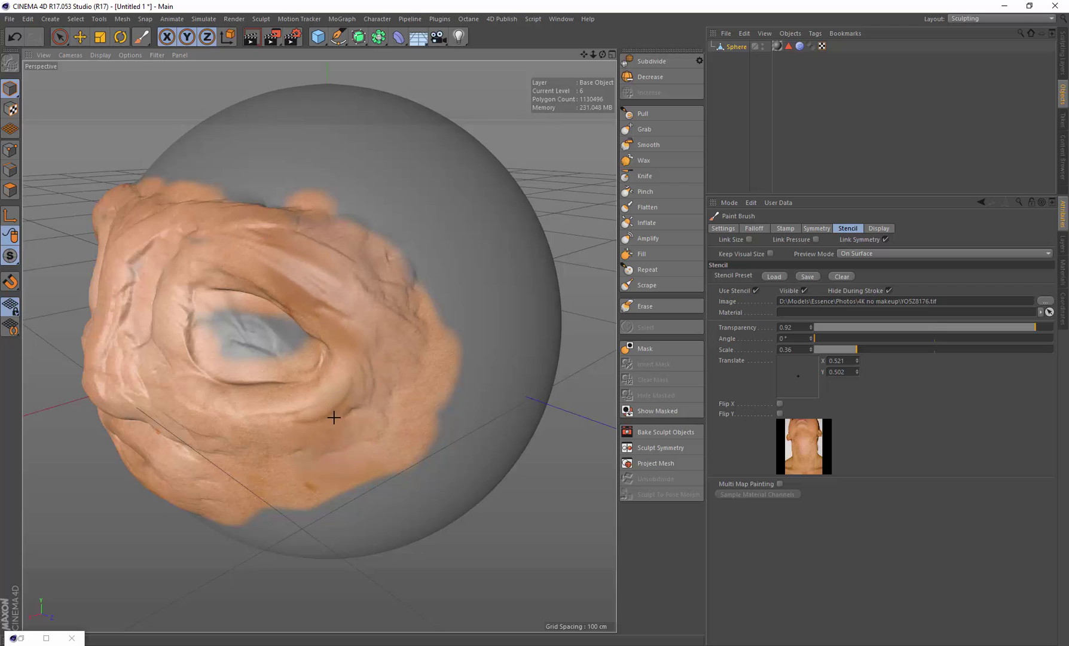
pyautogui.moveTo(333, 416); pyautogui.dragTo(330, 441)
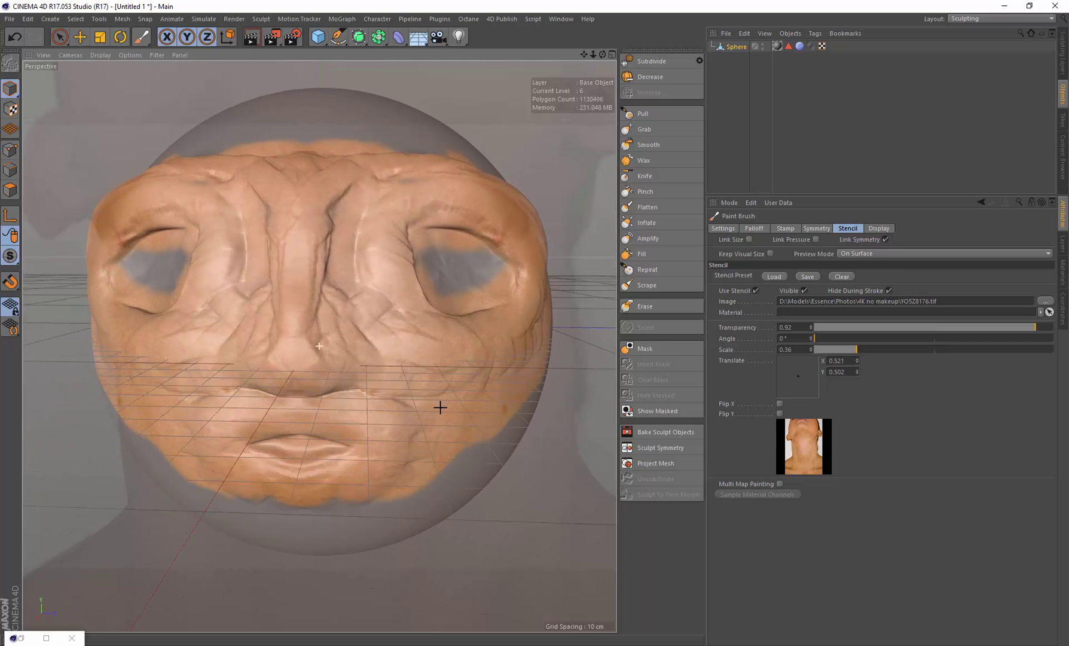
# - Load the open-eye photo YOSZ8159.tif from the Content View's stencils as the brush stencil and minimize the window
pyautogui.moveTo(440, 407)
pyautogui.keyDown('alt'); pyautogui.mouseDown()
pyautogui.moveTo(459, 396)
pyautogui.moveTo(453, 384)
pyautogui.mouseUp(); pyautogui.keyUp('alt')
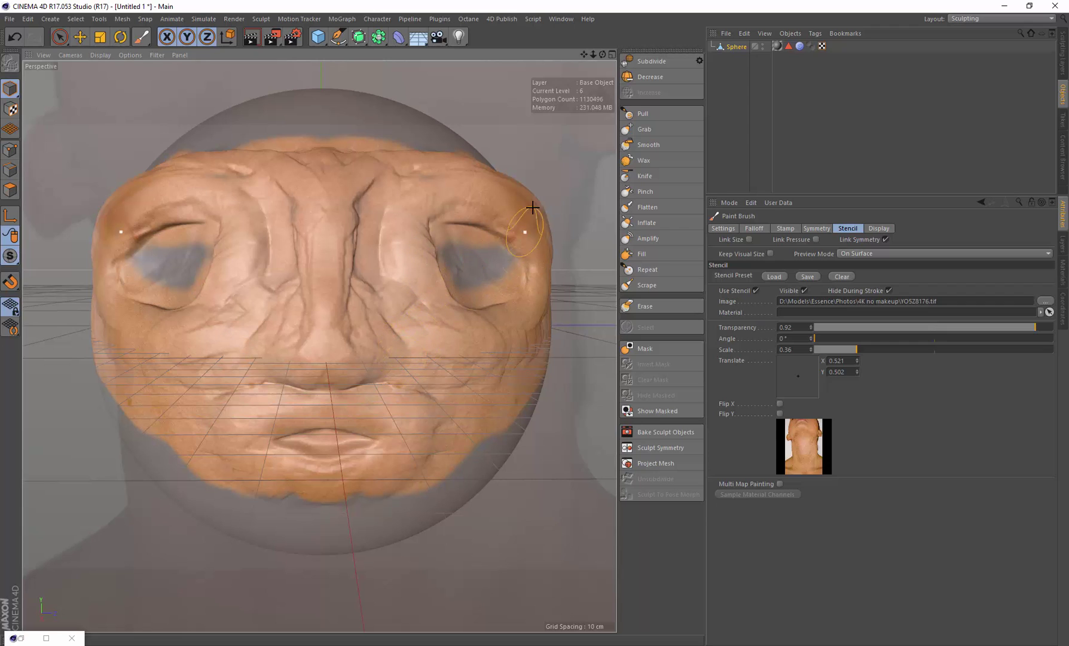
pyautogui.click(502, 19)
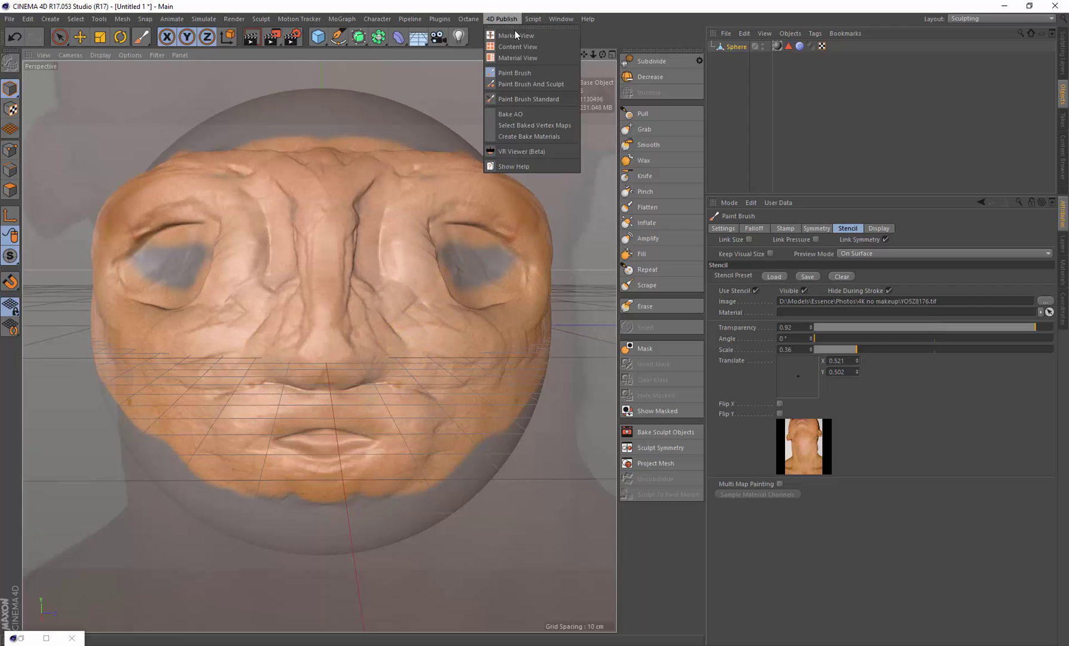
pyautogui.click(522, 53)
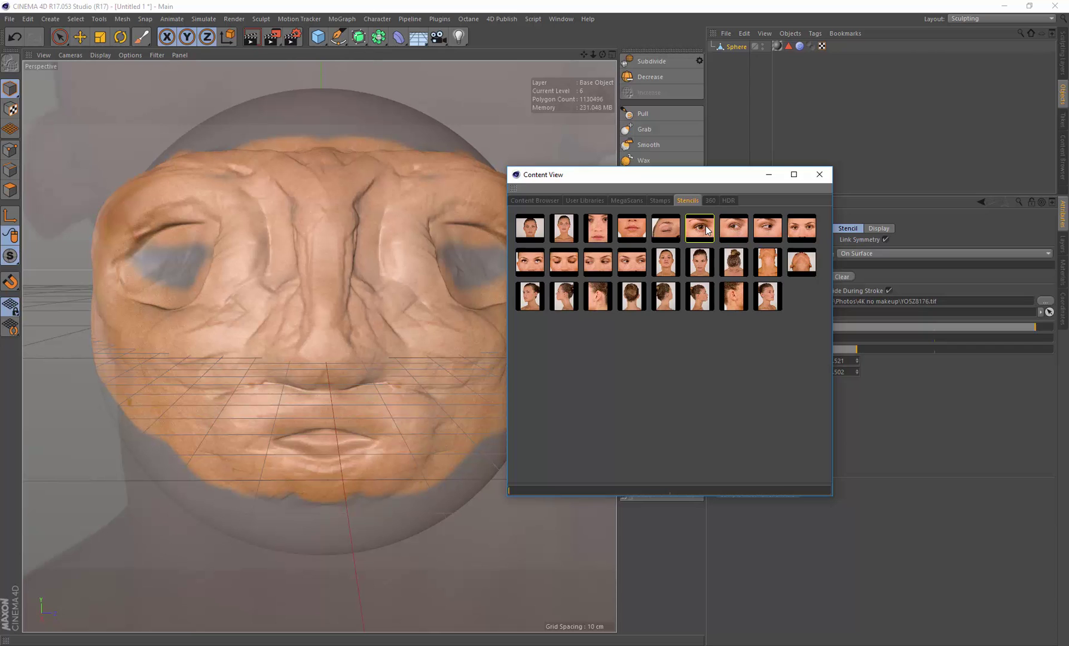
pyautogui.click(768, 174)
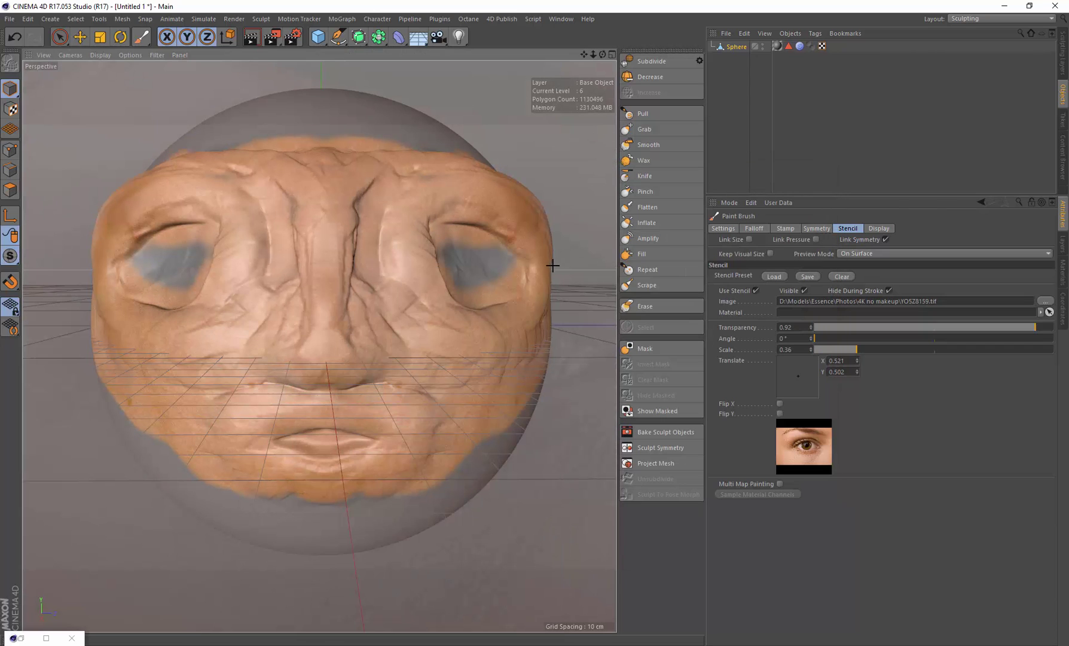
# - Set the eye stencil's transparency to 0.14 and scale to 0.19, flip it in X and move it over the creature's eye
pyautogui.moveTo(863, 351)
pyautogui.mouseDown()
pyautogui.moveTo(911, 350)
pyautogui.moveTo(828, 352)
pyautogui.moveTo(860, 351)
pyautogui.moveTo(881, 332)
pyautogui.moveTo(872, 328)
pyautogui.moveTo(849, 349)
pyautogui.moveTo(823, 349)
pyautogui.moveTo(835, 347)
pyautogui.mouseUp()
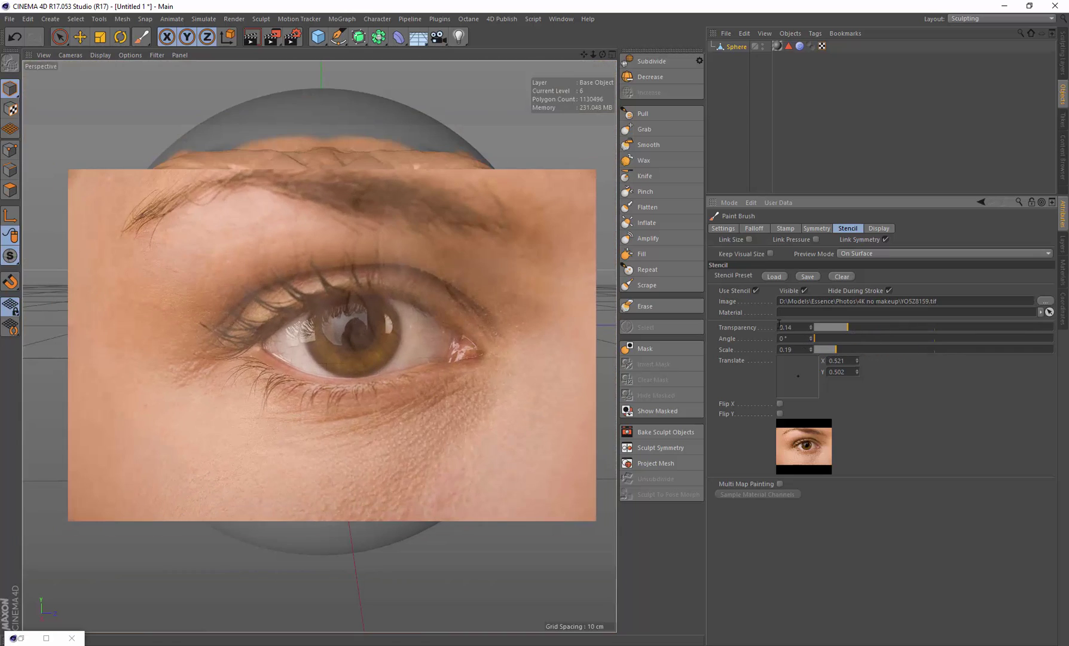
pyautogui.moveTo(407, 356); pyautogui.dragTo(492, 301)
pyautogui.moveTo(499, 363)
pyautogui.keyDown('alt'); pyautogui.mouseDown()
pyautogui.moveTo(465, 370)
pyautogui.moveTo(484, 368)
pyautogui.moveTo(509, 293)
pyautogui.moveTo(493, 303)
pyautogui.moveTo(486, 292)
pyautogui.mouseUp(); pyautogui.keyUp('alt')
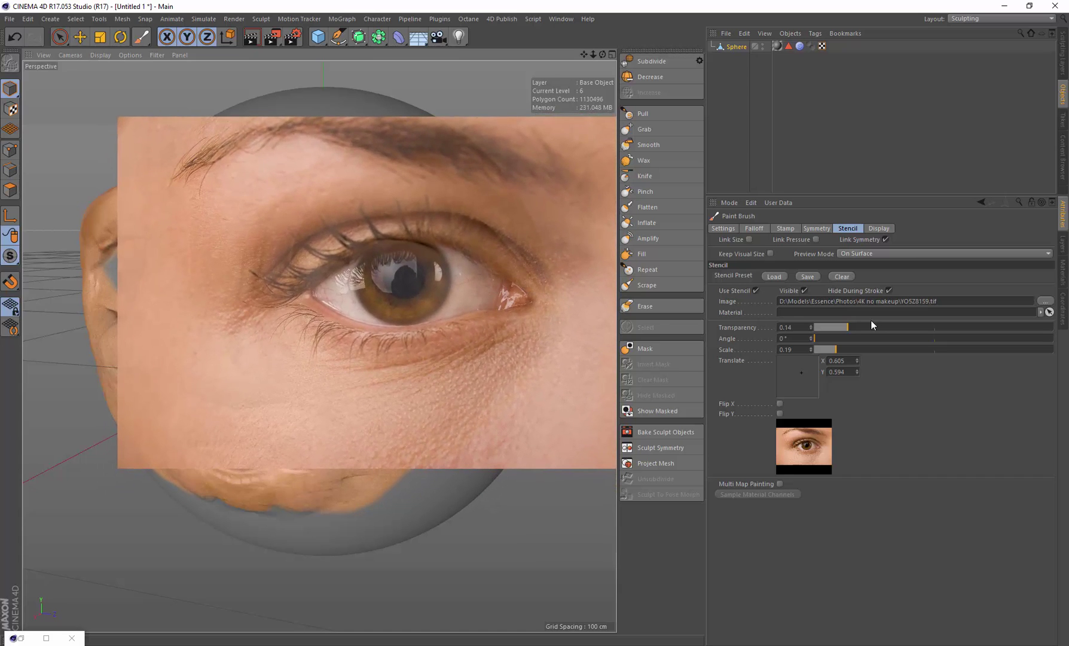
pyautogui.click(779, 404)
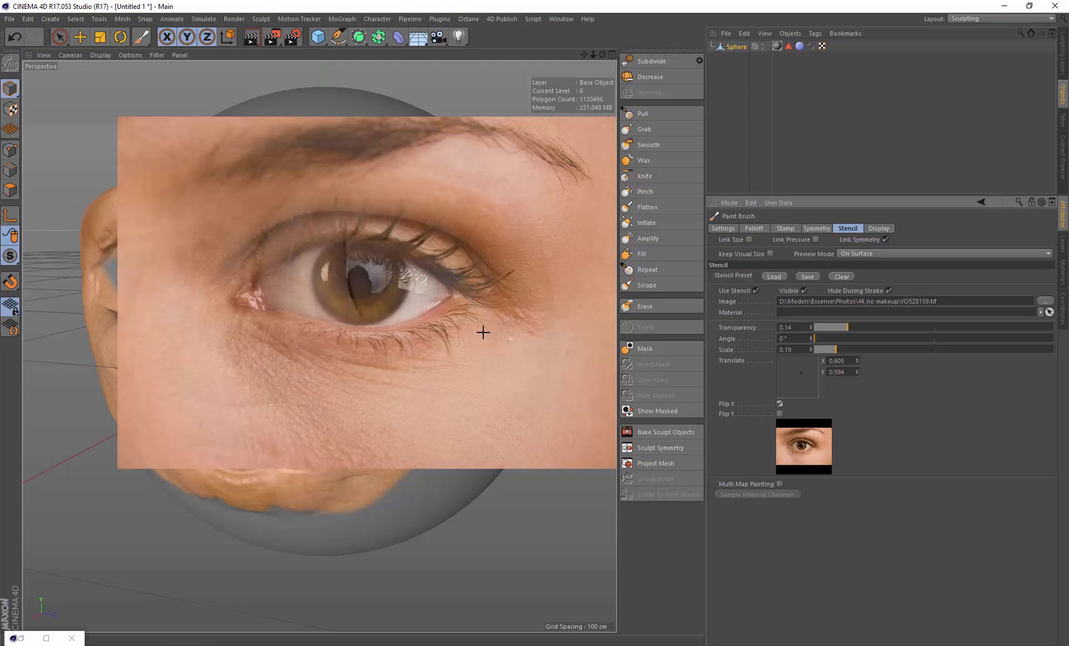
pyautogui.moveTo(370, 319); pyautogui.dragTo(419, 315)
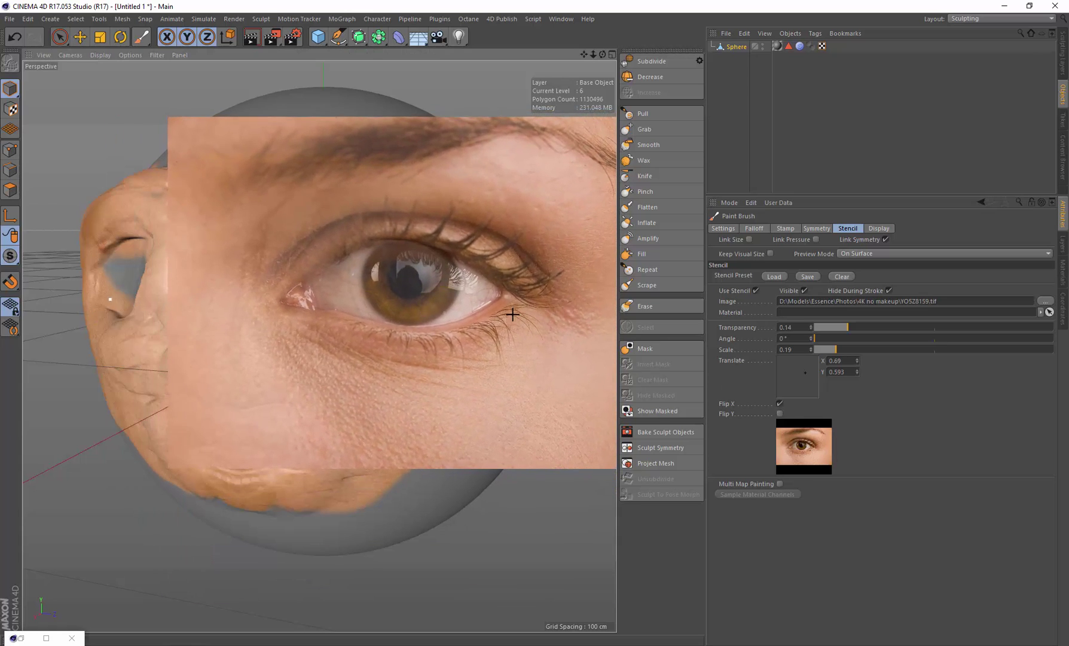
# - Set the eye stencil's transparency to 0.51 and scale to 0.1, align it with the eye socket and paint the eye through it
pyautogui.click(853, 326)
pyautogui.moveTo(842, 348); pyautogui.dragTo(930, 325)
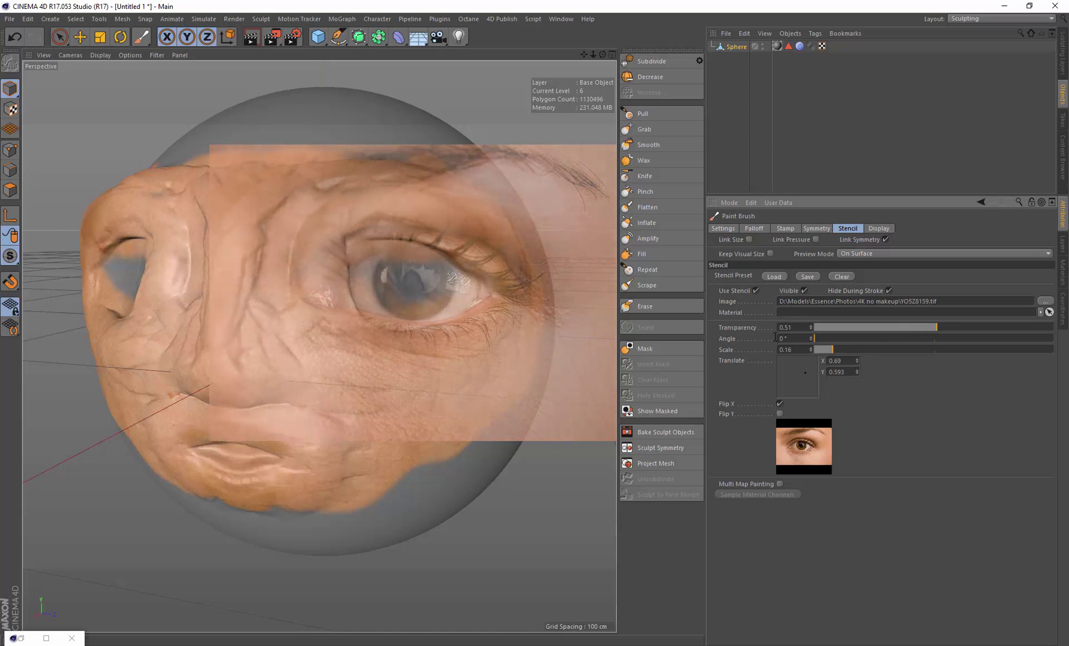
pyautogui.moveTo(425, 299); pyautogui.dragTo(429, 301)
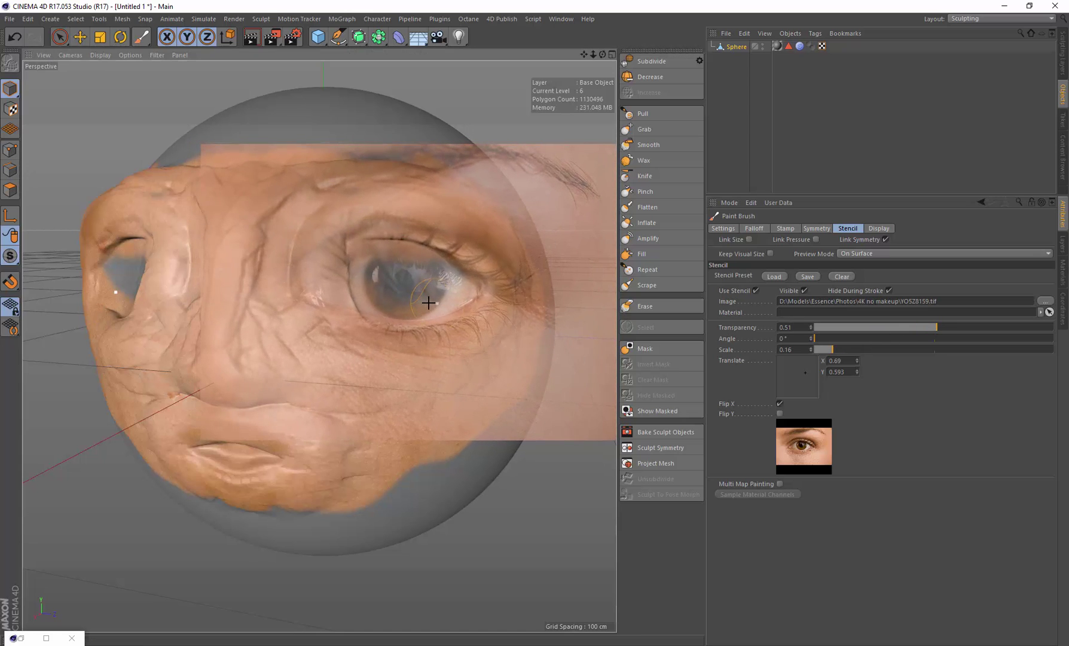
pyautogui.moveTo(894, 349); pyautogui.dragTo(825, 350)
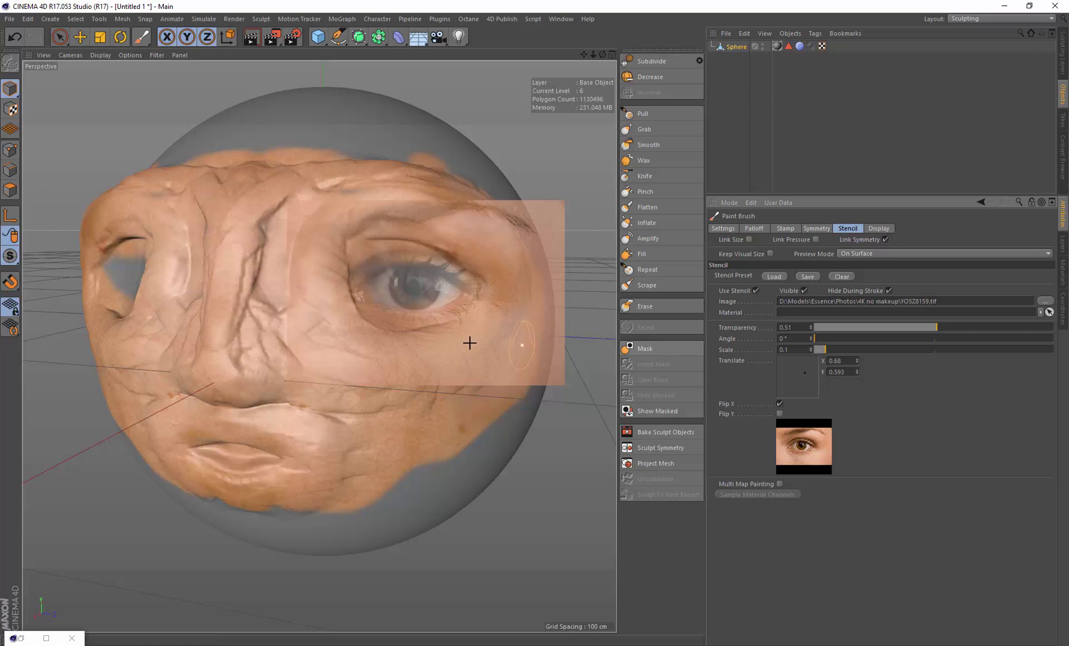
pyautogui.moveTo(411, 288)
pyautogui.keyDown('alt'); pyautogui.mouseDown()
pyautogui.moveTo(442, 274)
pyautogui.moveTo(413, 252)
pyautogui.moveTo(383, 317)
pyautogui.moveTo(376, 266)
pyautogui.moveTo(469, 269)
pyautogui.moveTo(413, 316)
pyautogui.mouseUp(); pyautogui.keyUp('alt')
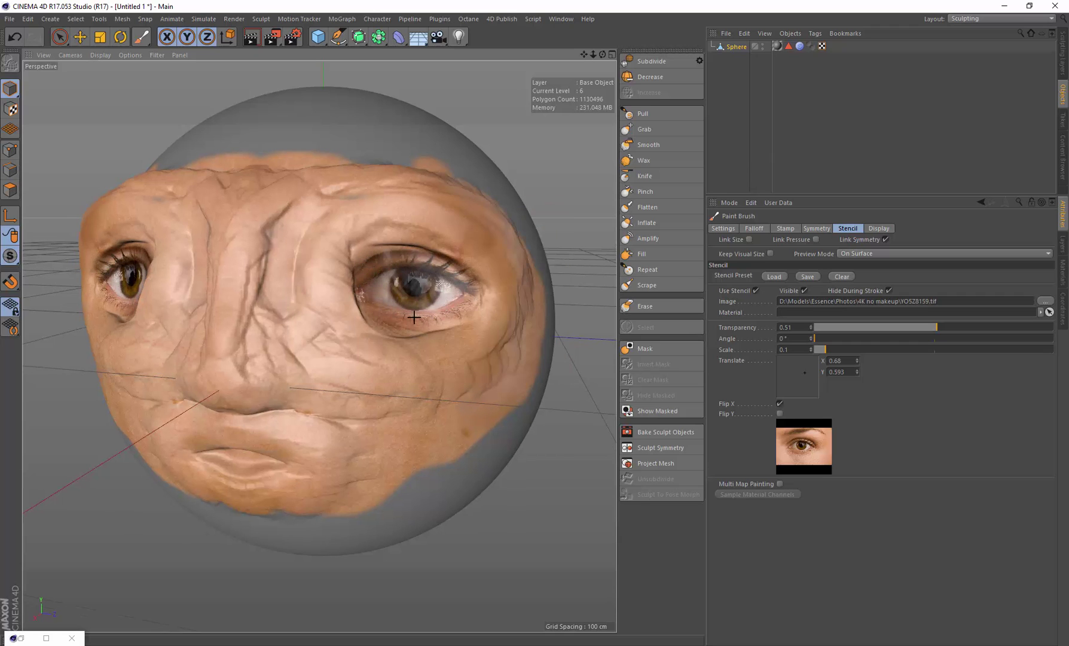
pyautogui.moveTo(368, 268)
pyautogui.mouseDown()
pyautogui.moveTo(370, 257)
pyautogui.moveTo(401, 251)
pyautogui.moveTo(429, 258)
pyautogui.mouseUp()
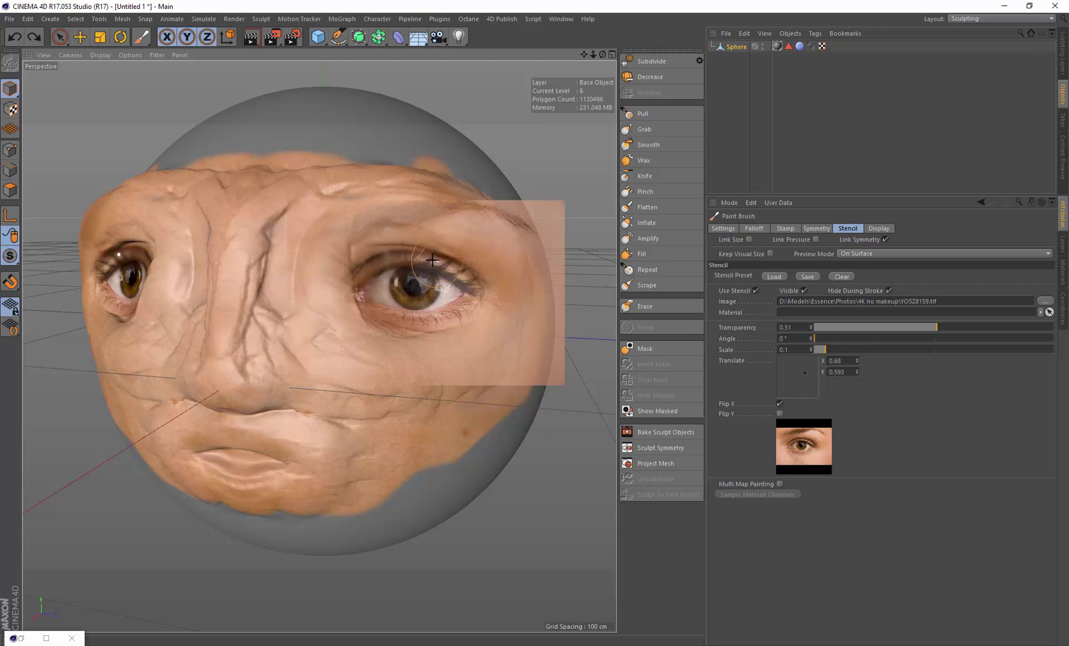
# - Lower the Paint Brush pressure to 39.2% and blend the painted eye's edges into the surrounding lids
pyautogui.click(723, 228)
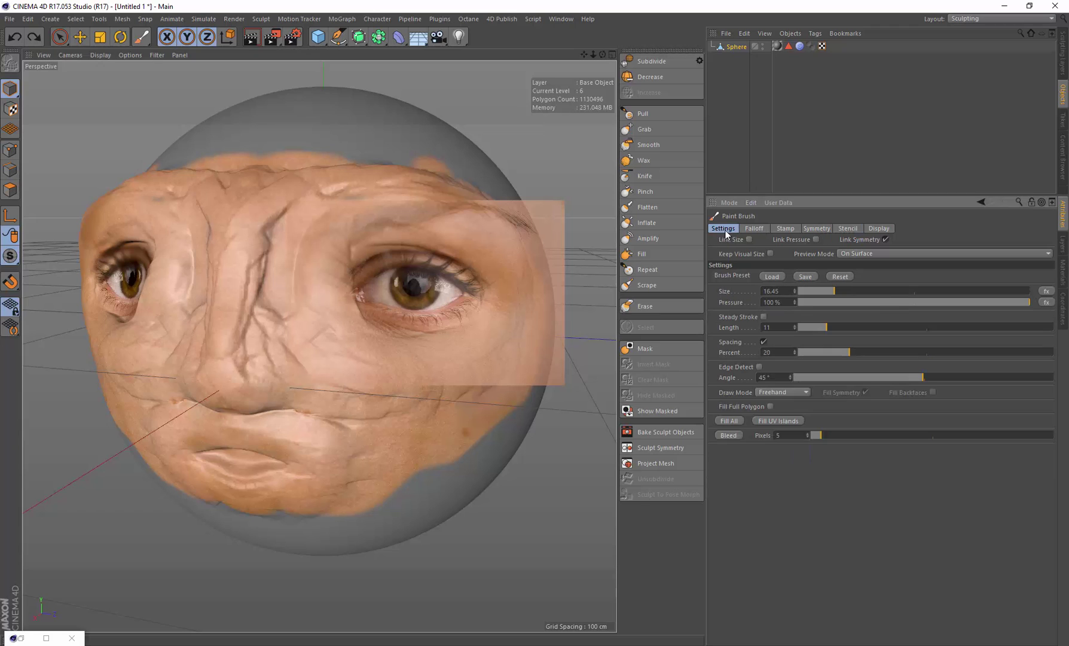
pyautogui.click(889, 301)
pyautogui.moveTo(384, 244)
pyautogui.mouseDown()
pyautogui.moveTo(393, 253)
pyautogui.moveTo(350, 242)
pyautogui.moveTo(374, 259)
pyautogui.mouseUp()
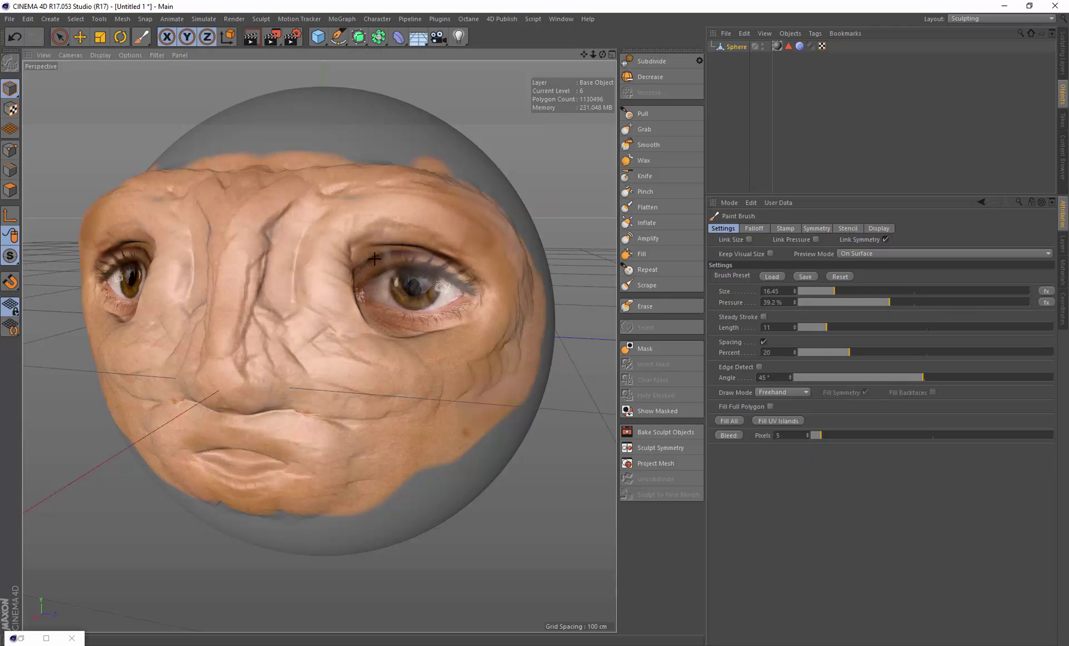
pyautogui.moveTo(463, 319)
pyautogui.mouseDown()
pyautogui.moveTo(478, 294)
pyautogui.moveTo(407, 250)
pyautogui.mouseUp()
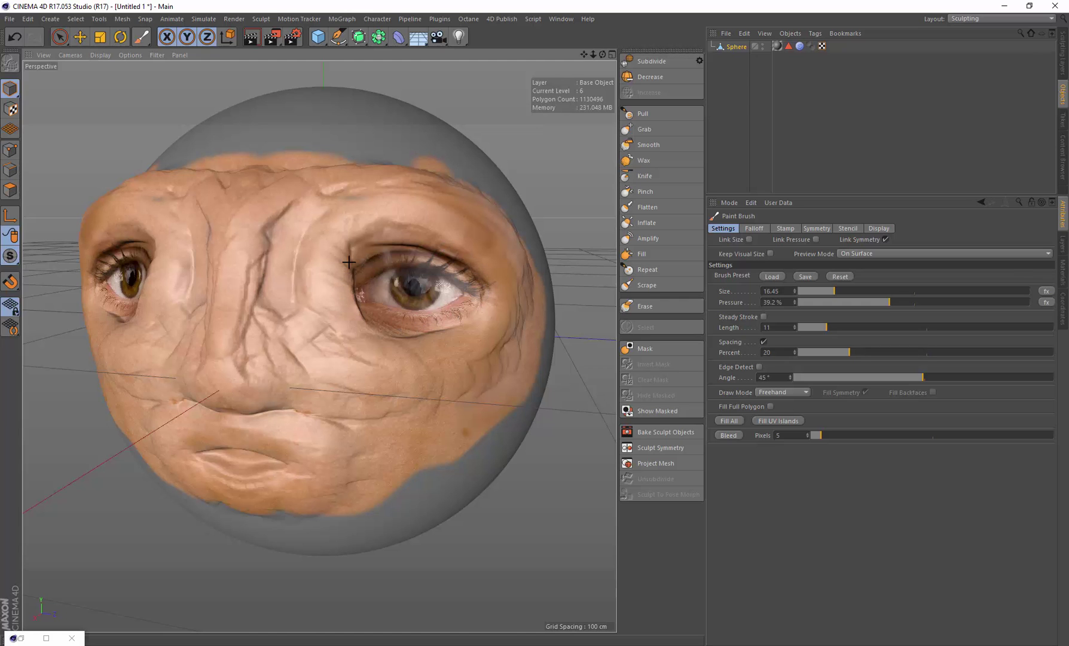
pyautogui.moveTo(310, 291)
pyautogui.keyDown('alt'); pyautogui.mouseDown()
pyautogui.moveTo(393, 272)
pyautogui.moveTo(410, 282)
pyautogui.moveTo(345, 294)
pyautogui.mouseUp(); pyautogui.keyUp('alt')
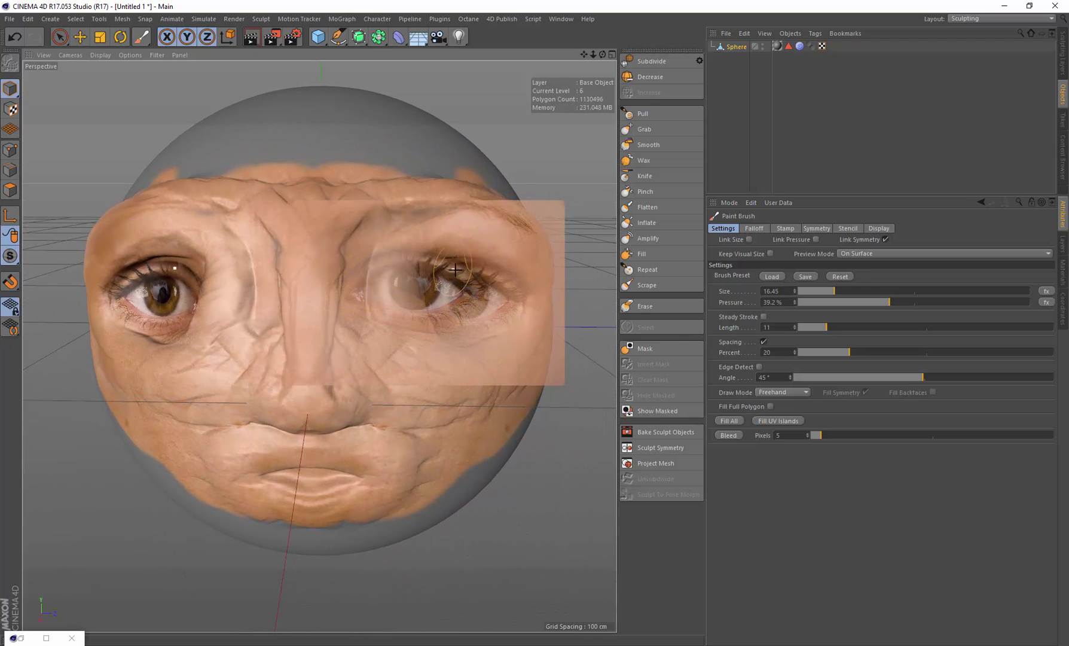
pyautogui.keyDown('alt'); pyautogui.moveTo(446, 263); pyautogui.dragTo(473, 250); pyautogui.keyUp('alt')
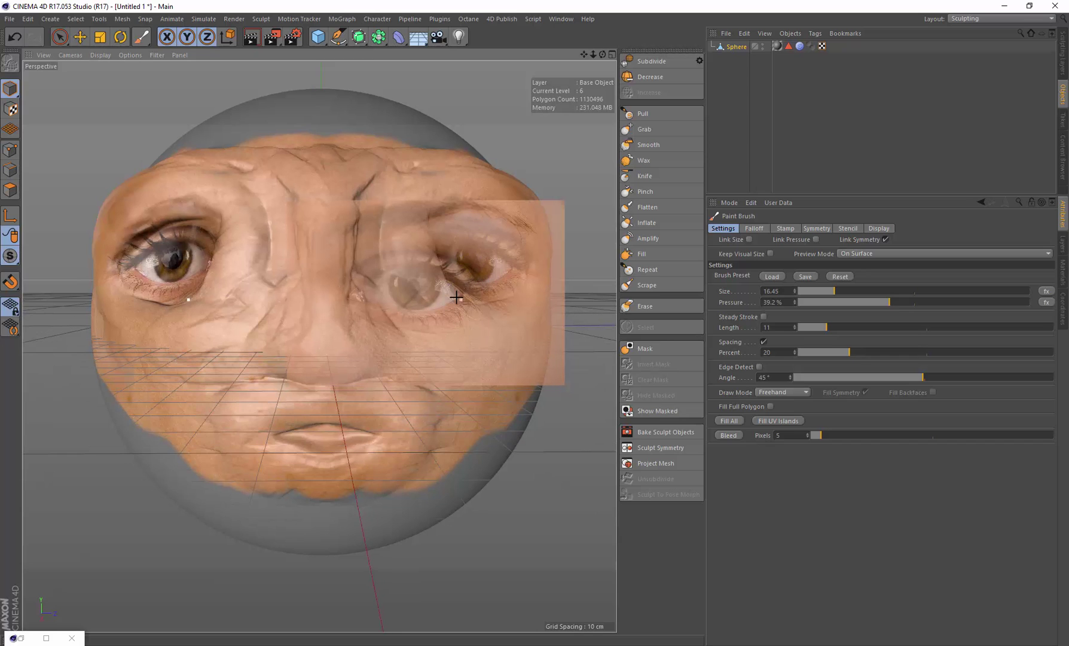
# - Load the mouth photo YOSZ8137.tif from the Content View's stencils as the brush stencil, close the window and move the stencil over the mouth
pyautogui.click(21, 637)
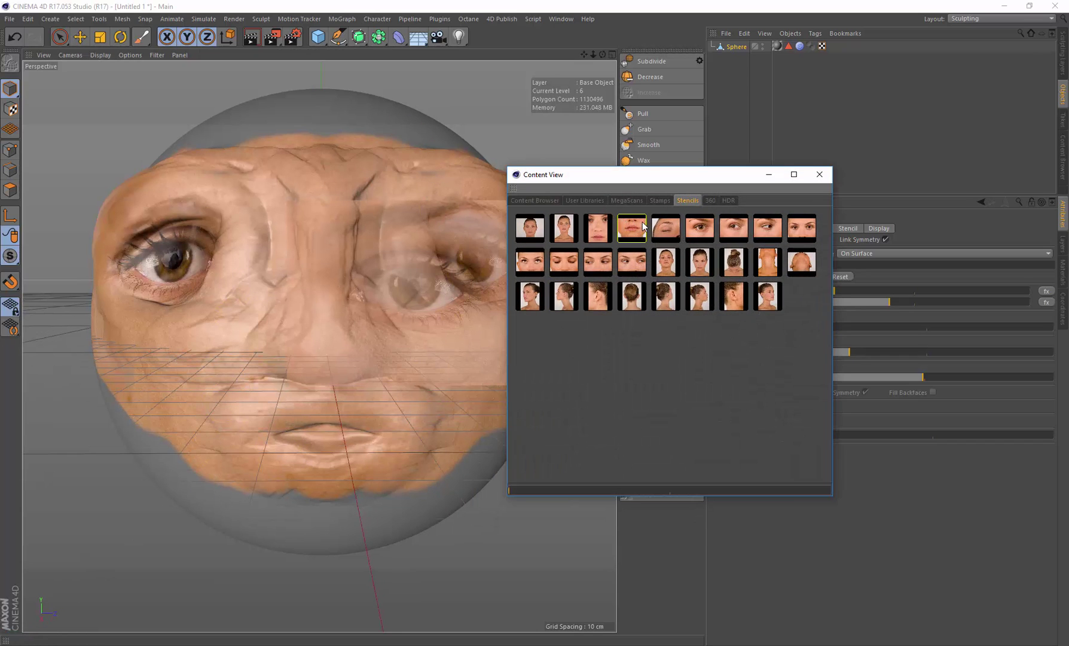
pyautogui.click(597, 232)
pyautogui.click(616, 231)
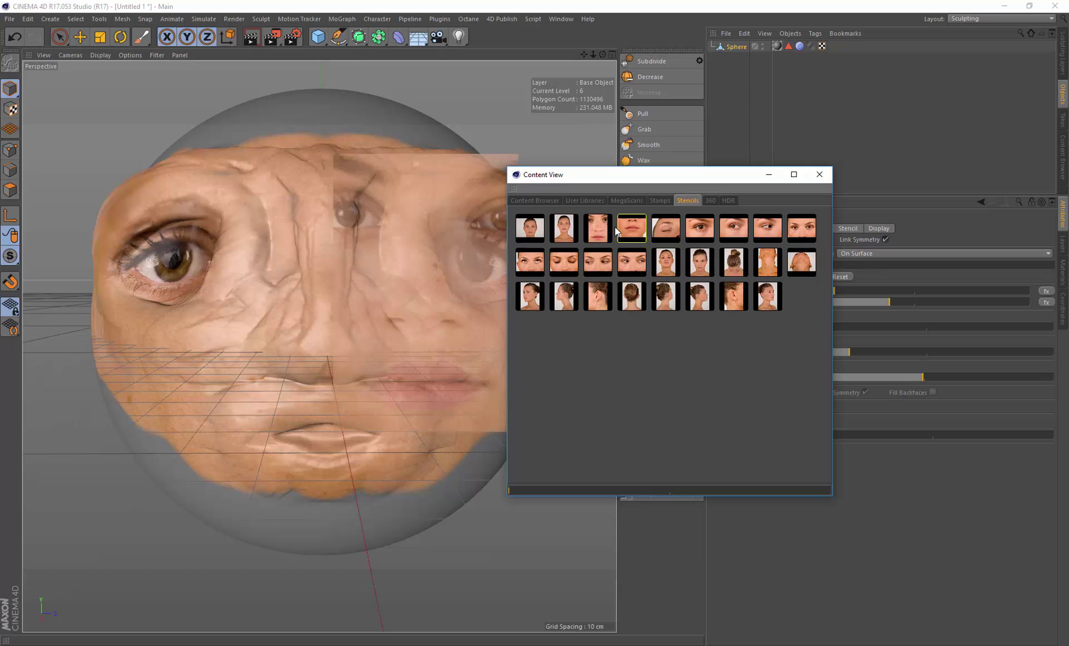
pyautogui.click(819, 174)
pyautogui.moveTo(467, 284); pyautogui.dragTo(368, 425)
pyautogui.keyDown('alt'); pyautogui.moveTo(461, 374); pyautogui.dragTo(454, 366); pyautogui.keyUp('alt')
pyautogui.moveTo(351, 416)
pyautogui.mouseDown()
pyautogui.moveTo(337, 373)
pyautogui.moveTo(351, 396)
pyautogui.moveTo(344, 390)
pyautogui.mouseUp()
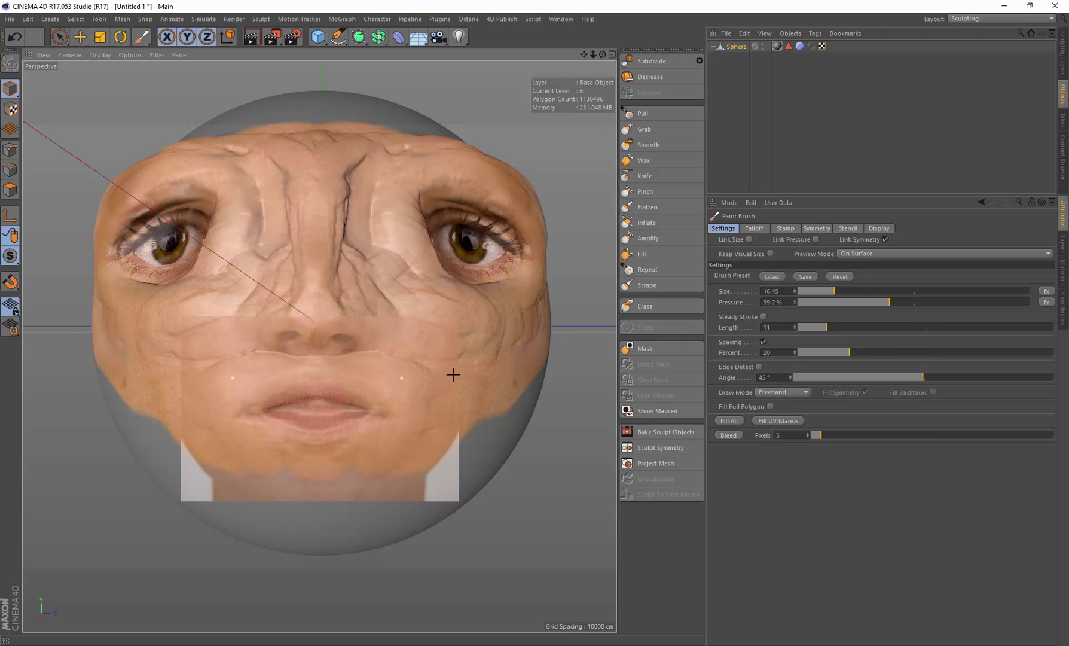
# - Set the mouth stencil's angle to 180° and shift it slightly to center it over the creature's mouth
pyautogui.click(817, 227)
pyautogui.click(797, 231)
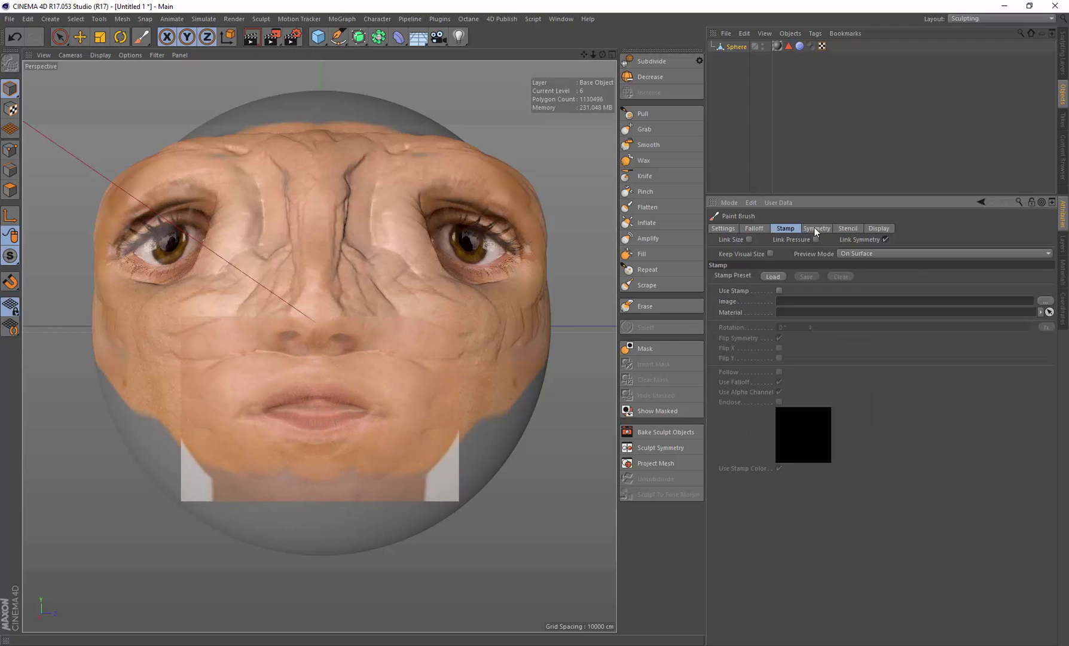
pyautogui.click(814, 227)
pyautogui.click(845, 228)
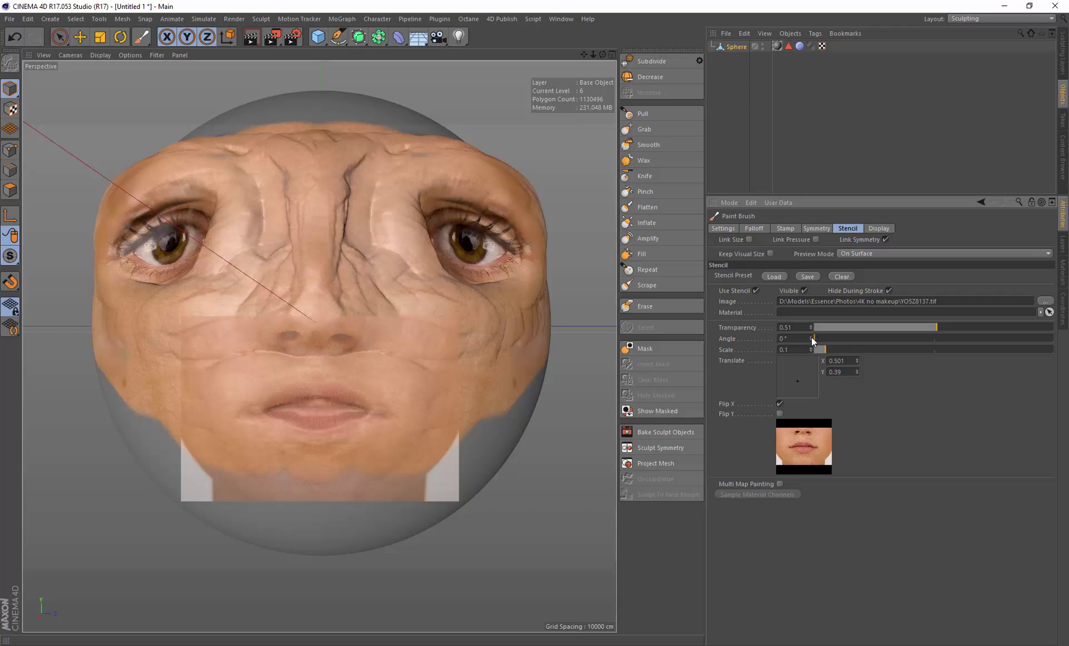
pyautogui.write('180')
pyautogui.press('Return')
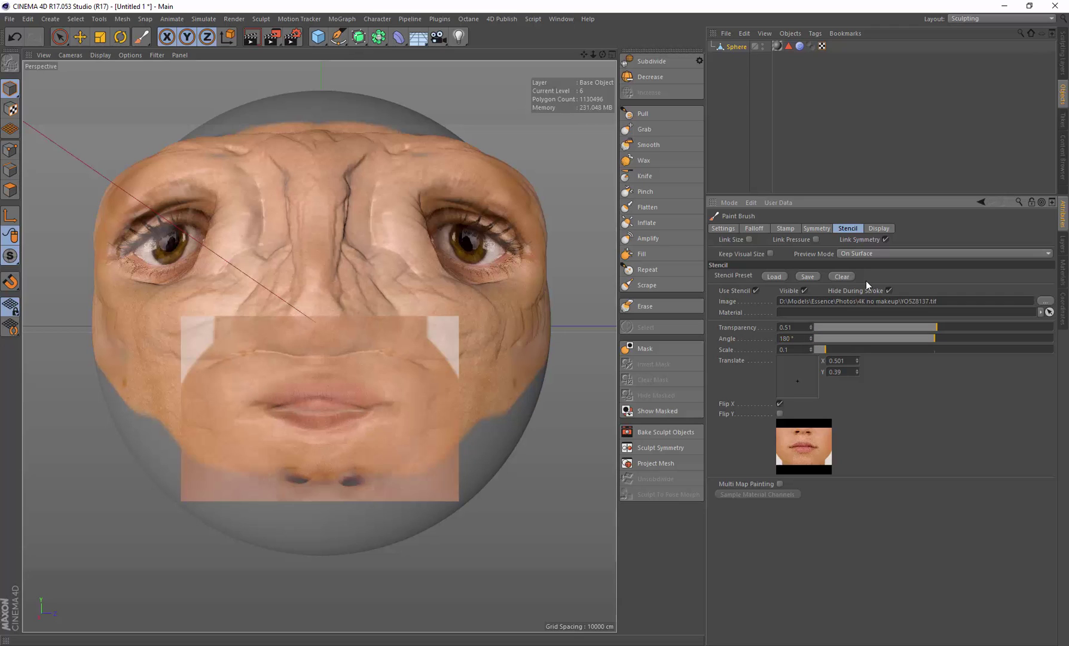
pyautogui.moveTo(418, 250); pyautogui.dragTo(475, 343)
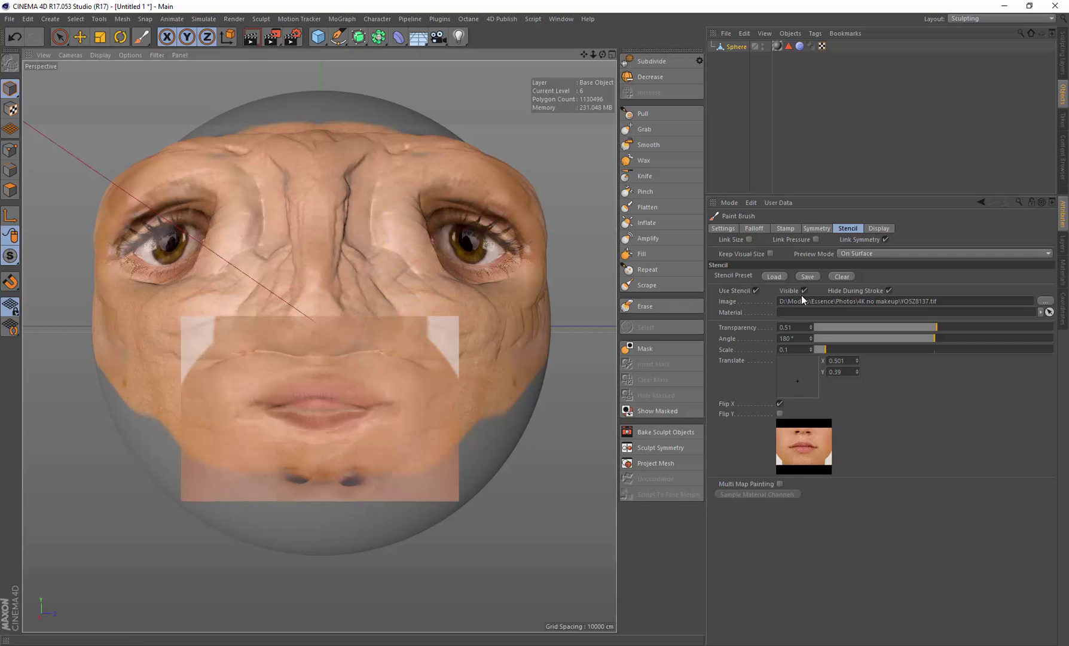
pyautogui.moveTo(341, 383)
pyautogui.mouseDown()
pyautogui.moveTo(347, 373)
pyautogui.moveTo(347, 390)
pyautogui.moveTo(334, 386)
pyautogui.mouseUp()
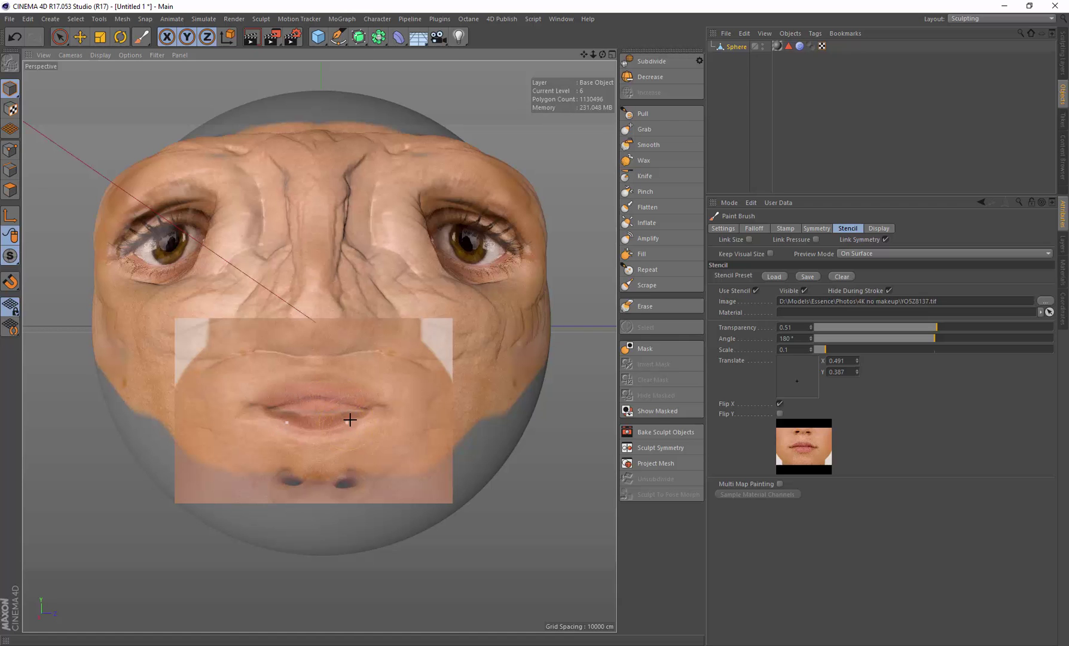
# - Set the mouth stencil's scale to 0.17, align it with the sculpted mouth and paint both lips through it
pyautogui.moveTo(592, 54)
pyautogui.mouseDown()
pyautogui.moveTo(622, 45)
pyautogui.moveTo(595, 62)
pyautogui.mouseUp()
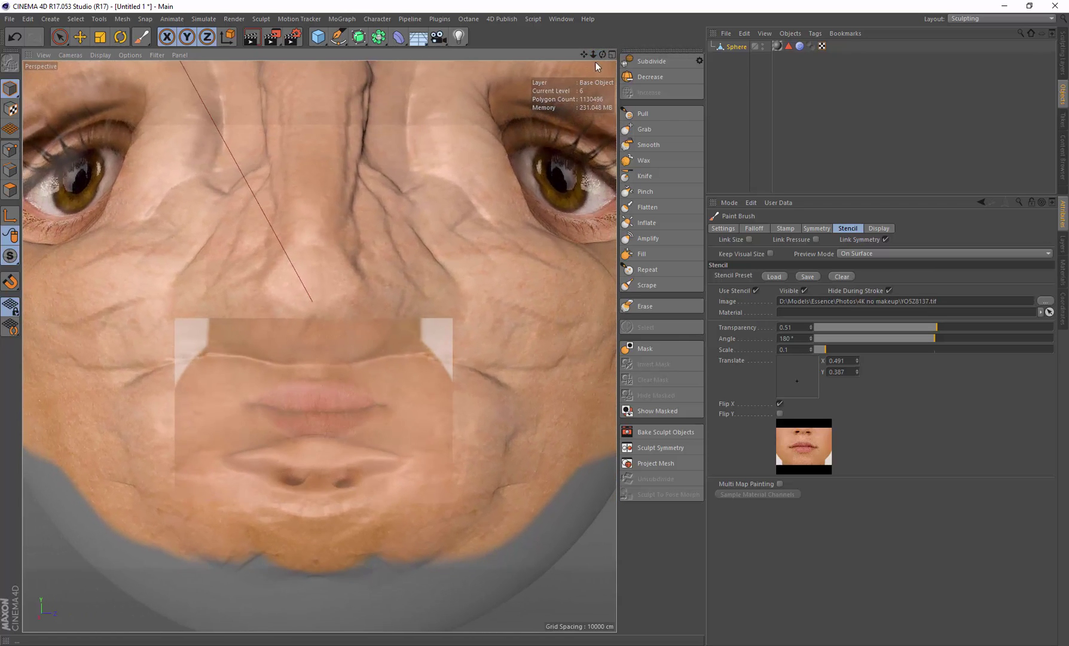
pyautogui.moveTo(314, 412); pyautogui.dragTo(309, 466)
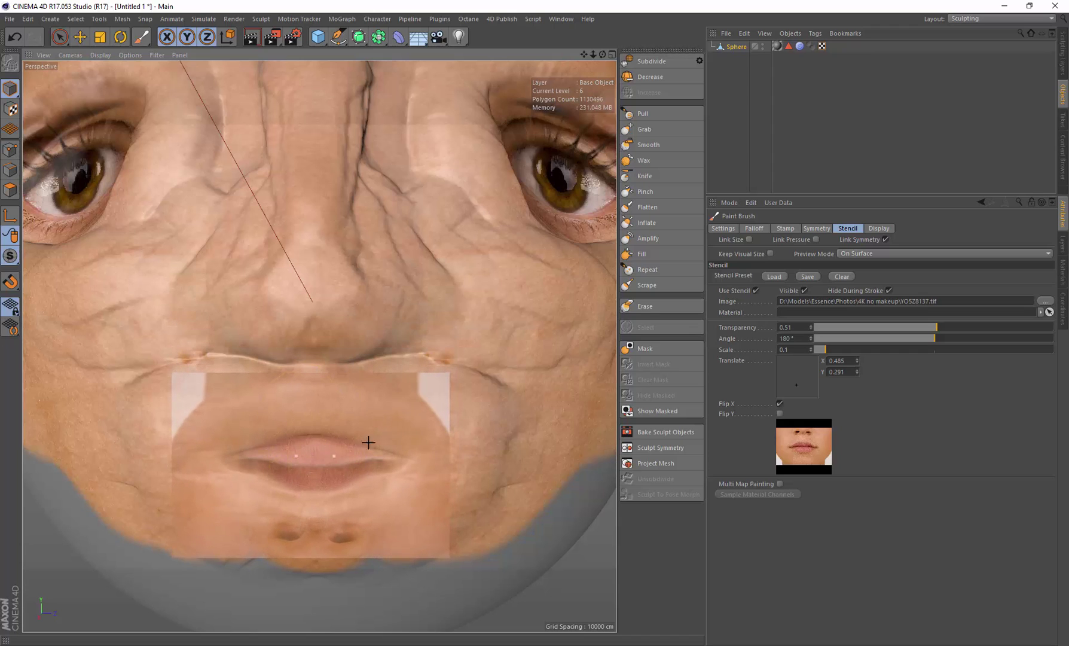
pyautogui.moveTo(827, 346); pyautogui.dragTo(831, 345)
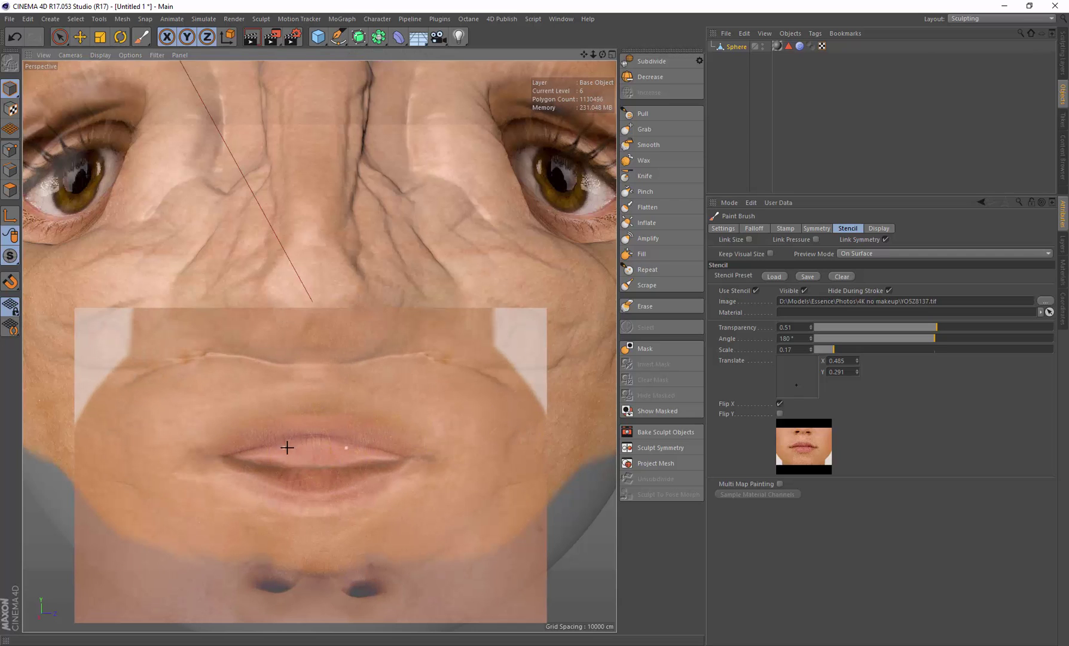
pyautogui.moveTo(313, 454)
pyautogui.mouseDown()
pyautogui.moveTo(292, 442)
pyautogui.moveTo(302, 430)
pyautogui.moveTo(398, 444)
pyautogui.moveTo(388, 467)
pyautogui.moveTo(311, 483)
pyautogui.moveTo(368, 463)
pyautogui.moveTo(255, 436)
pyautogui.moveTo(335, 400)
pyautogui.moveTo(411, 462)
pyautogui.mouseUp()
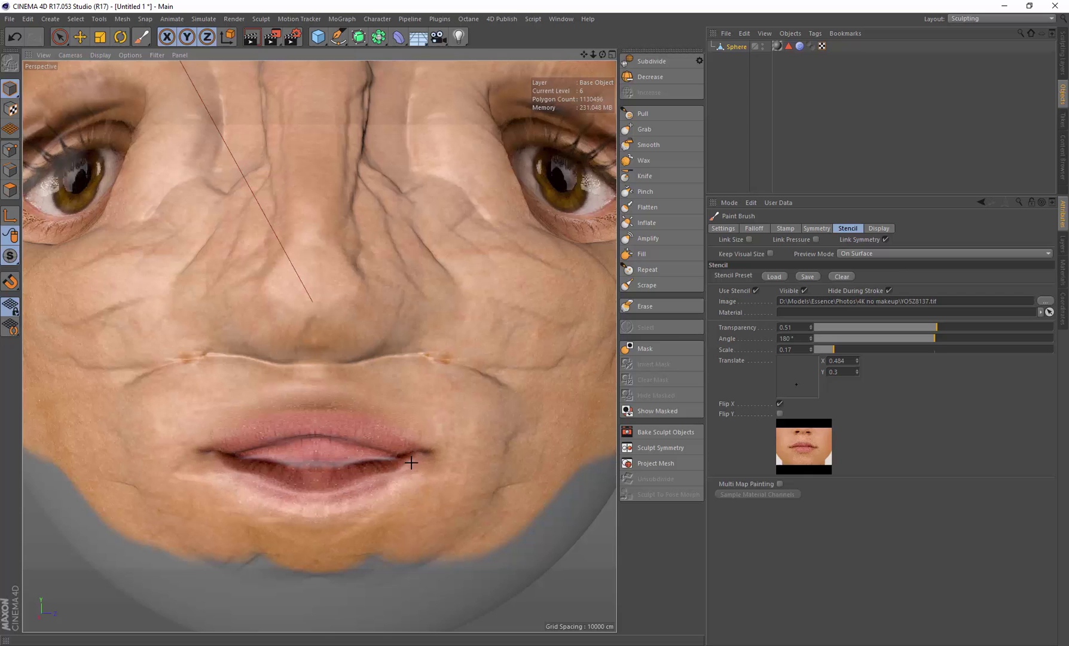
pyautogui.moveTo(278, 495); pyautogui.dragTo(202, 461)
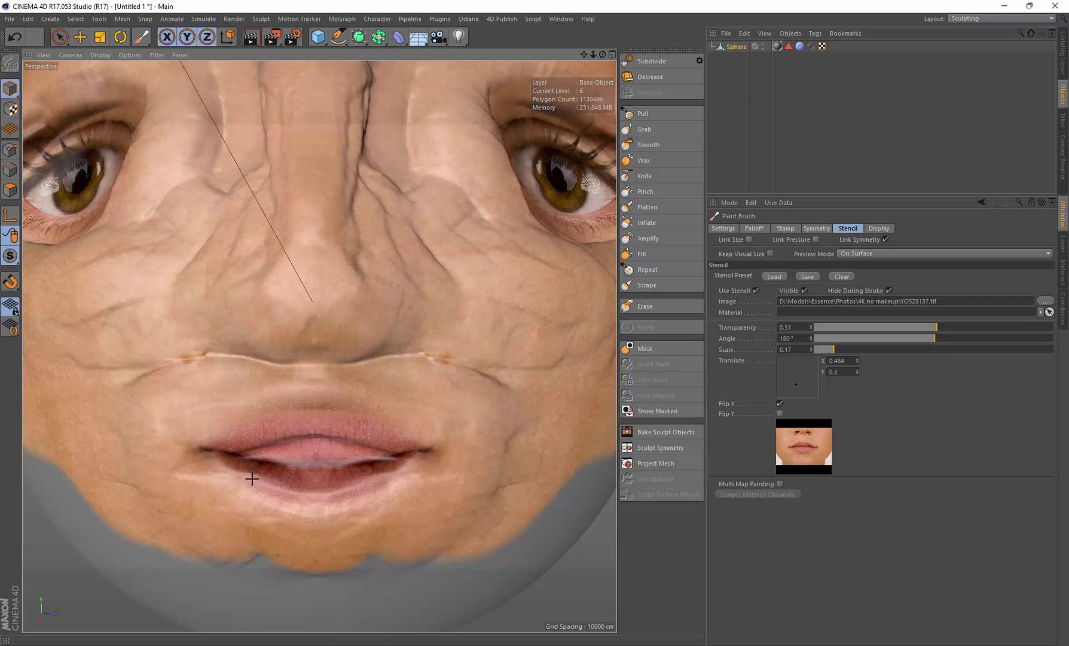
pyautogui.moveTo(327, 469); pyautogui.dragTo(419, 461)
pyautogui.moveTo(342, 417); pyautogui.dragTo(398, 436)
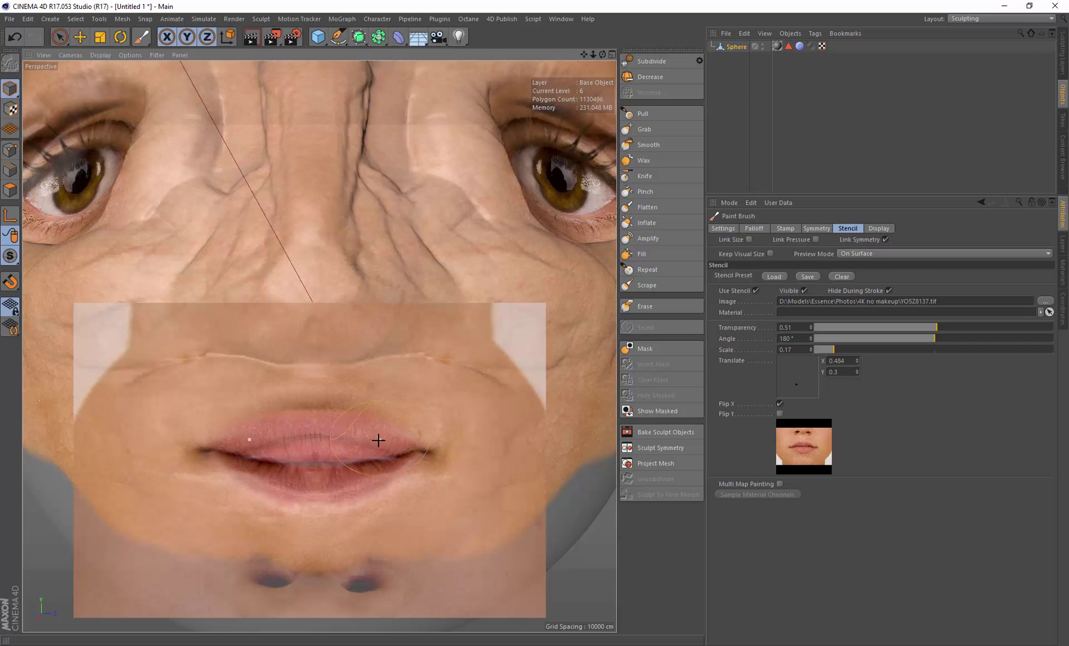
# - Enlarge the mouth stencil to scale 0.21, realign it with the sculpted mouth and paint fuller lips out to the mouth corners
pyautogui.moveTo(369, 430); pyautogui.dragTo(362, 428, button='middle')
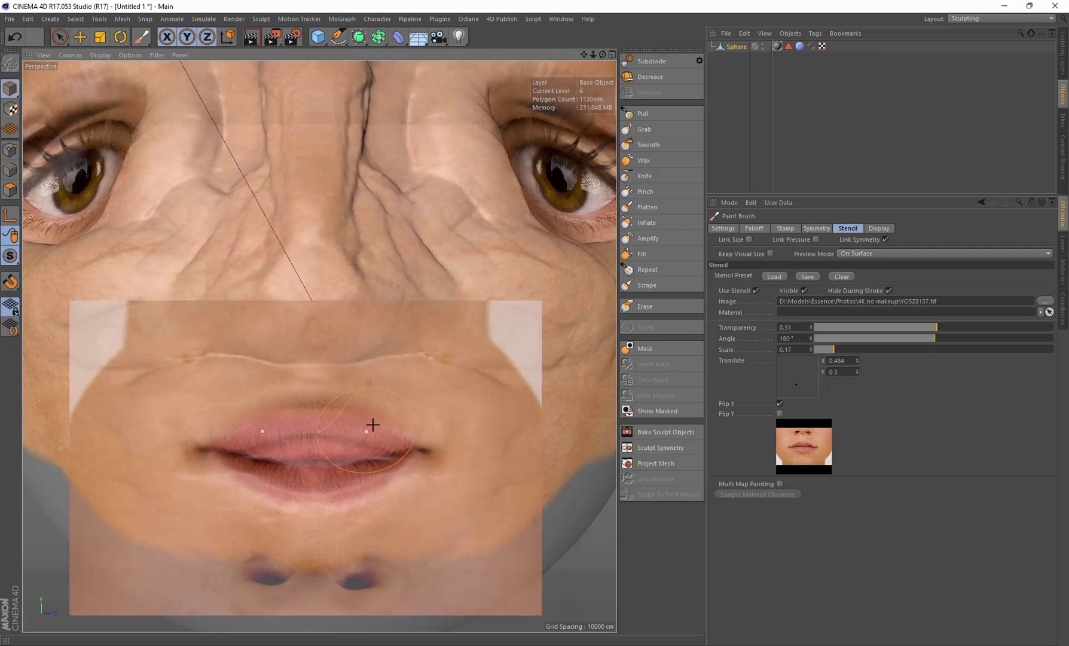
pyautogui.click(838, 348)
pyautogui.moveTo(261, 433)
pyautogui.mouseDown()
pyautogui.moveTo(206, 445)
pyautogui.moveTo(214, 460)
pyautogui.moveTo(358, 490)
pyautogui.moveTo(431, 443)
pyautogui.moveTo(331, 418)
pyautogui.mouseUp()
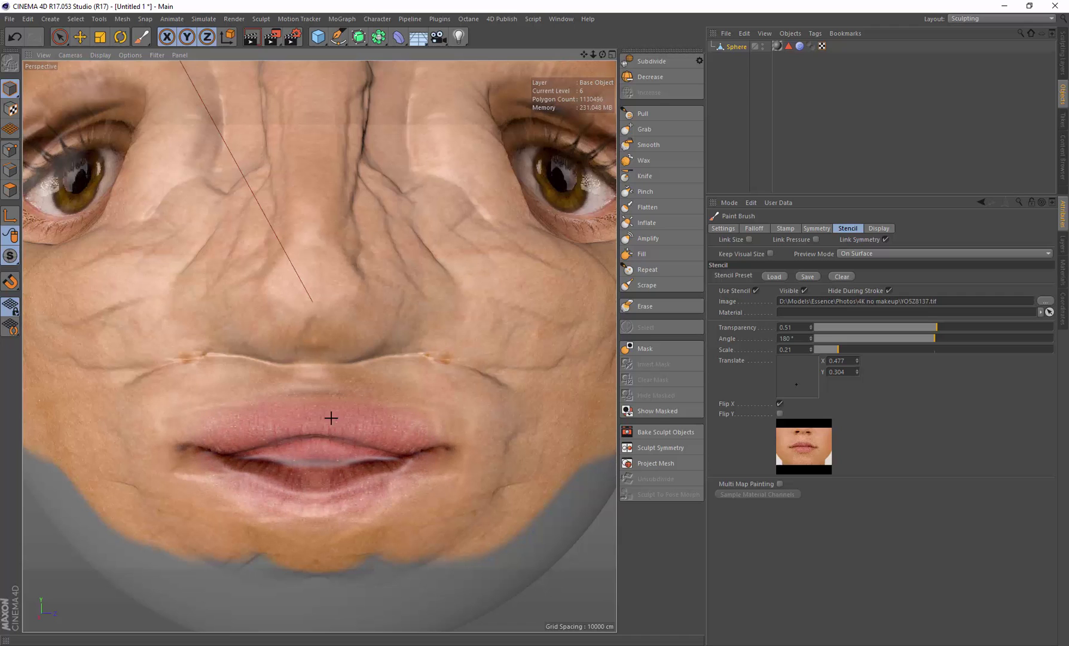
pyautogui.moveTo(257, 415); pyautogui.dragTo(180, 448)
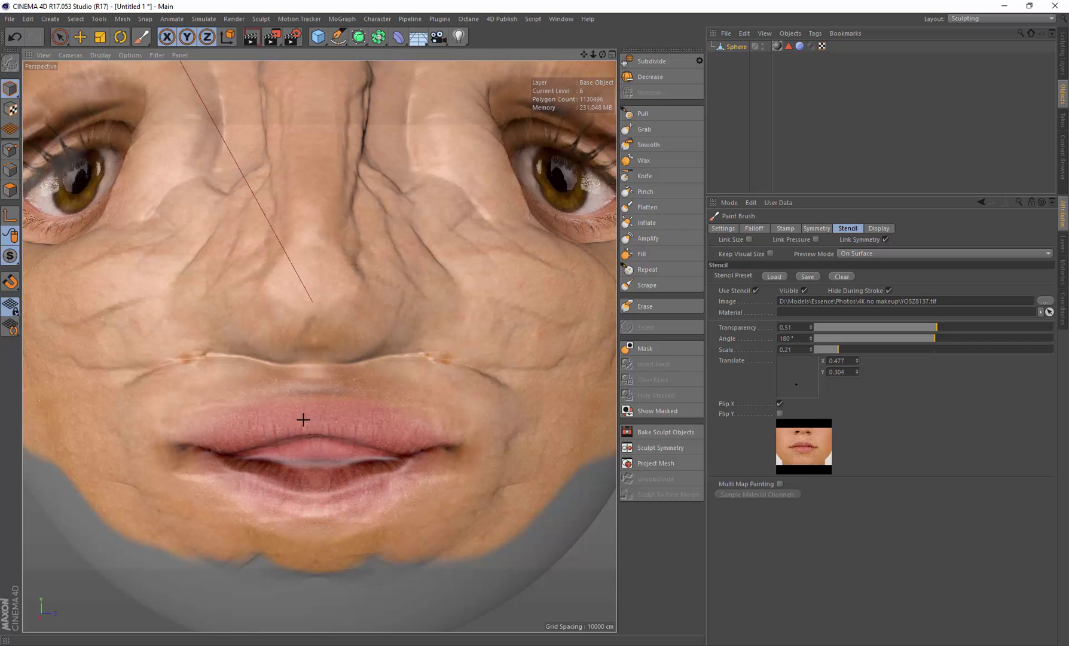
# - Load the frontal face photo YOSZ8135.tif from the Content View's stencils in place of the mouth stencil and minimize the window
pyautogui.keyDown('alt'); pyautogui.moveTo(358, 401); pyautogui.dragTo(361, 391); pyautogui.keyUp('alt')
pyautogui.keyDown('alt'); pyautogui.moveTo(420, 320); pyautogui.dragTo(420, 322); pyautogui.keyUp('alt')
pyautogui.moveTo(394, 441)
pyautogui.mouseDown()
pyautogui.moveTo(425, 308)
pyautogui.moveTo(498, 309)
pyautogui.mouseUp()
pyautogui.click(499, 19)
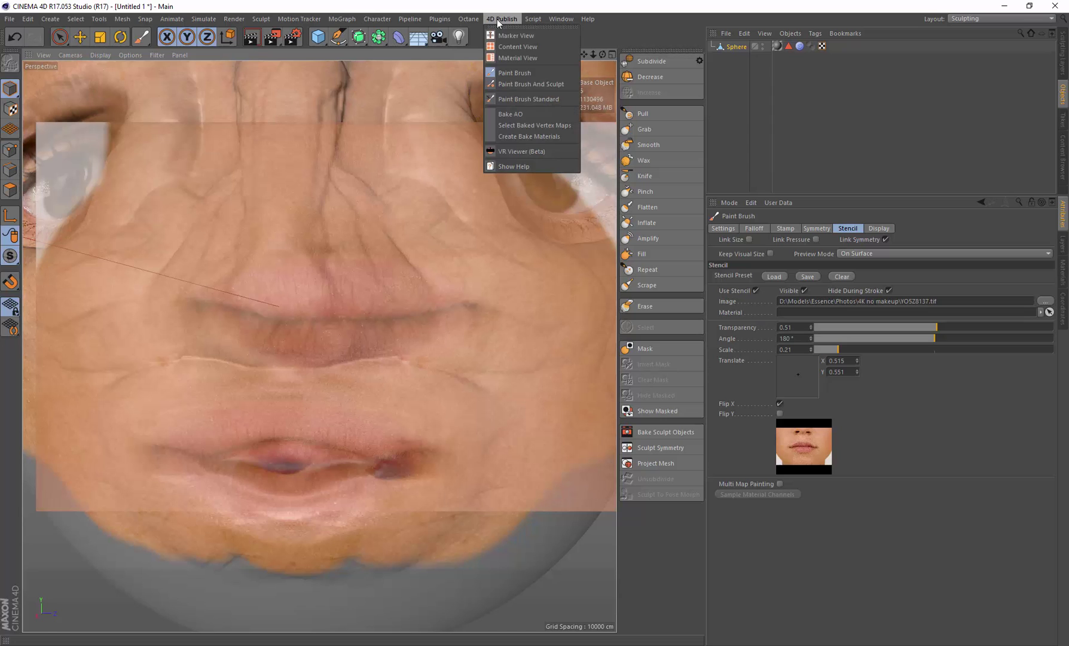
pyautogui.click(512, 48)
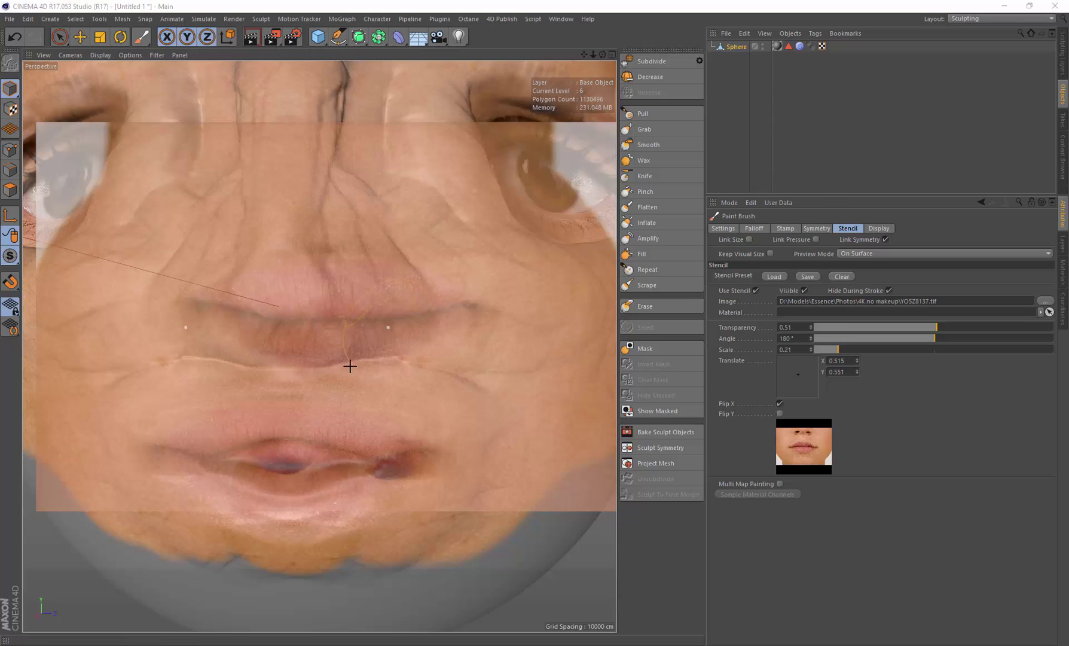
pyautogui.click(682, 199)
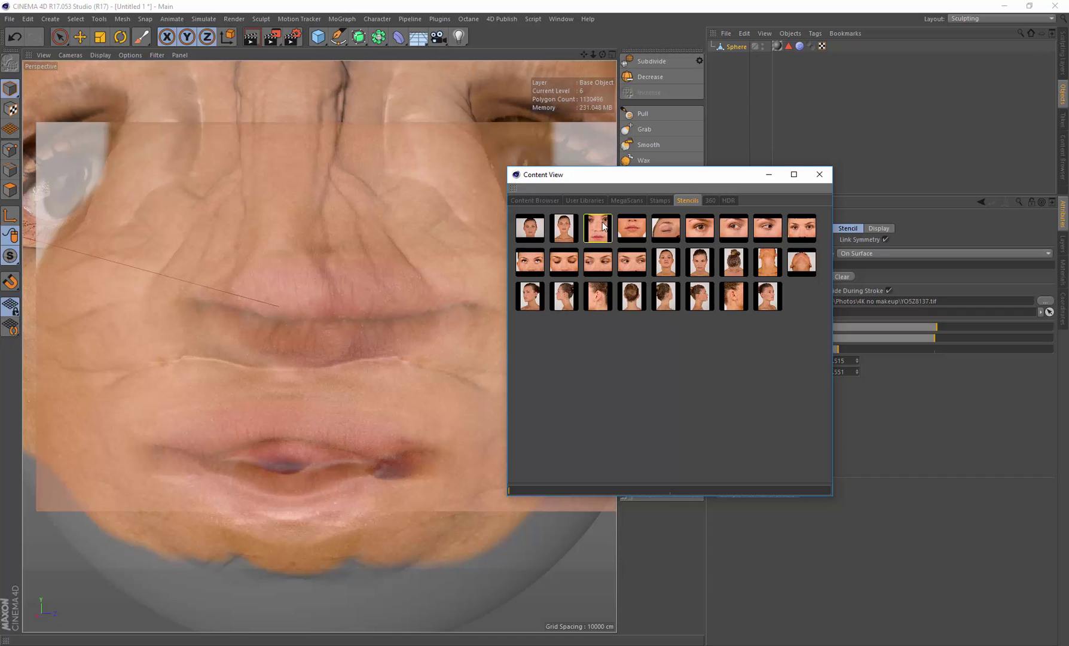
pyautogui.click(589, 239)
pyautogui.click(769, 174)
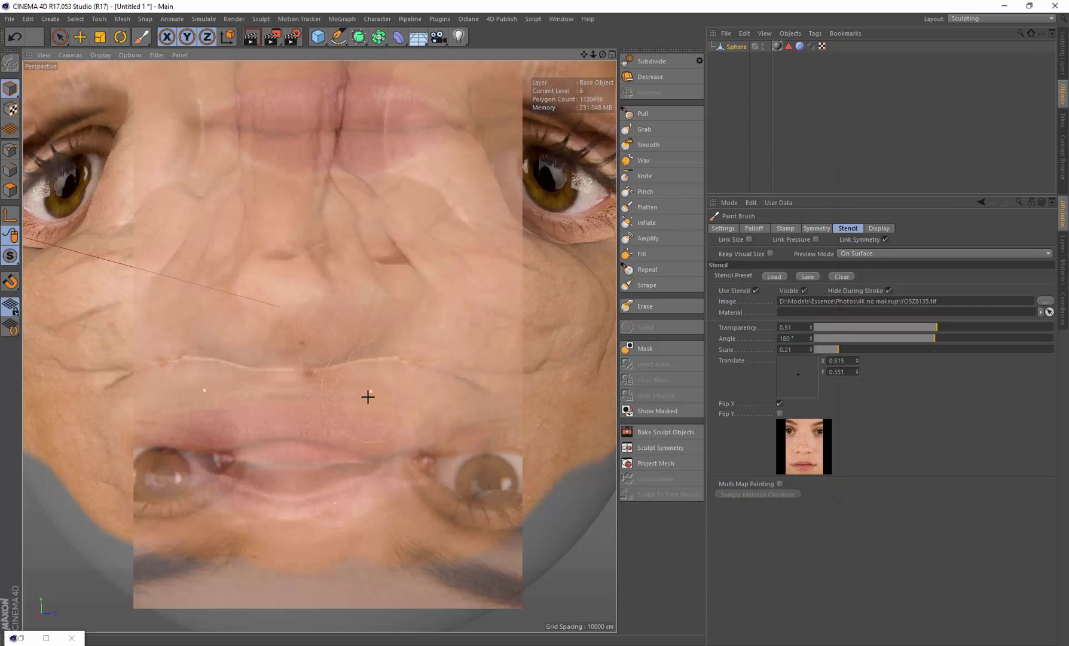
# - Set the face stencil's angle to 0°, align its nose with the creature's nose and paint the bridge, tip and nostrils through it
pyautogui.moveTo(861, 333); pyautogui.dragTo(693, 347)
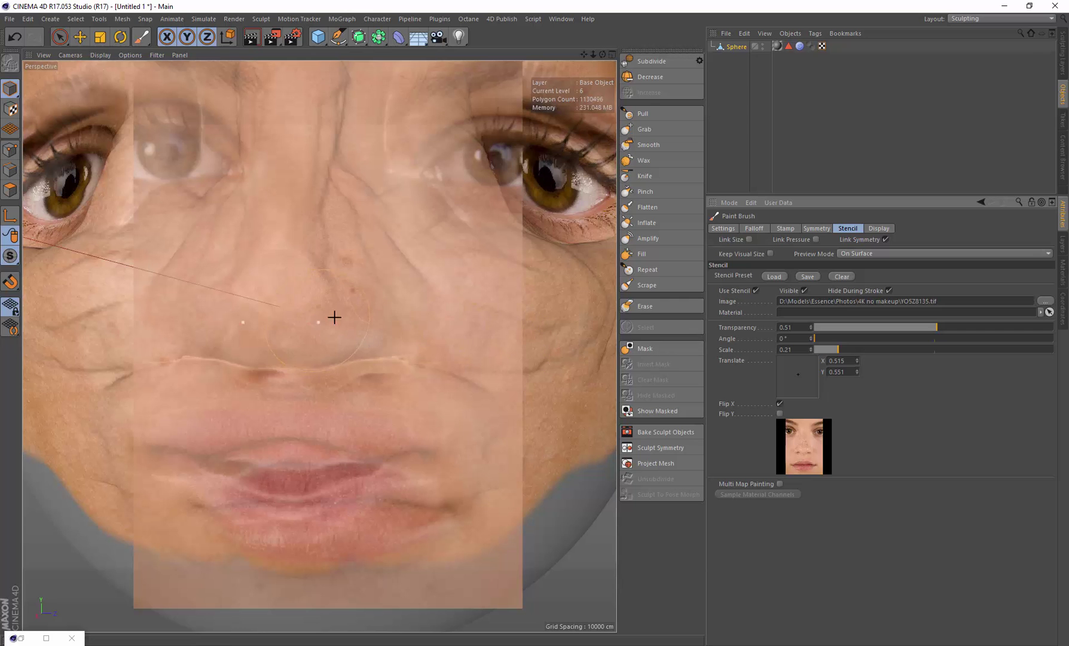
pyautogui.moveTo(355, 290)
pyautogui.keyDown('alt'); pyautogui.mouseDown()
pyautogui.moveTo(361, 303)
pyautogui.moveTo(337, 309)
pyautogui.moveTo(333, 326)
pyautogui.moveTo(688, 312)
pyautogui.moveTo(446, 336)
pyautogui.moveTo(527, 297)
pyautogui.moveTo(384, 326)
pyautogui.moveTo(515, 277)
pyautogui.moveTo(420, 272)
pyautogui.moveTo(365, 303)
pyautogui.moveTo(332, 301)
pyautogui.mouseUp(); pyautogui.keyUp('alt')
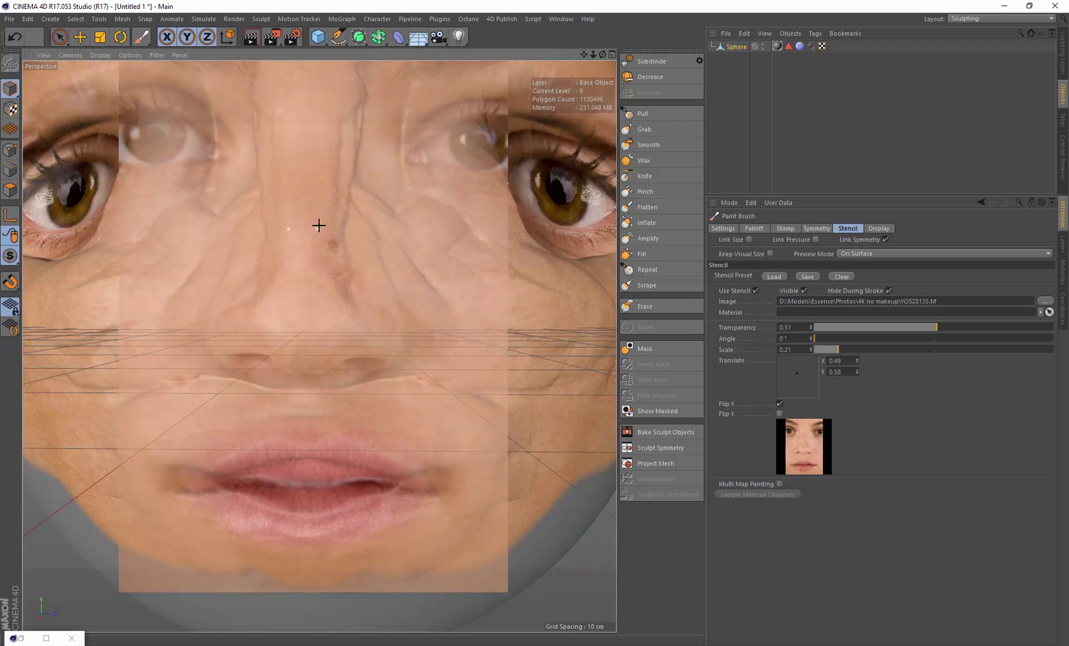
pyautogui.moveTo(333, 221)
pyautogui.mouseDown()
pyautogui.moveTo(327, 301)
pyautogui.moveTo(348, 351)
pyautogui.moveTo(377, 359)
pyautogui.mouseUp()
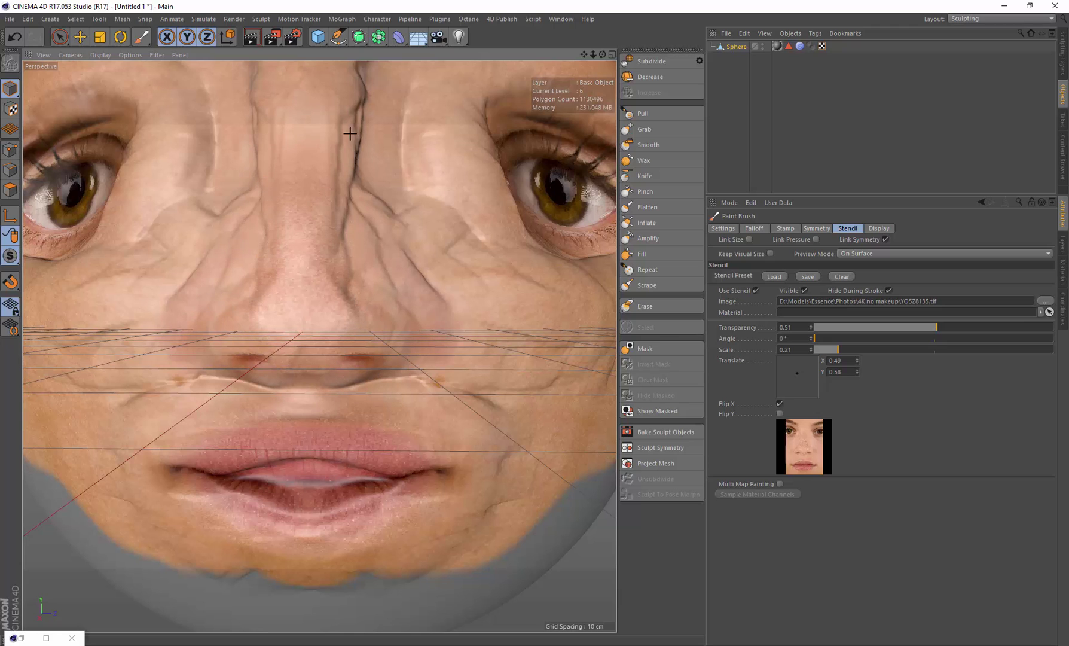
pyautogui.moveTo(297, 277); pyautogui.dragTo(322, 263)
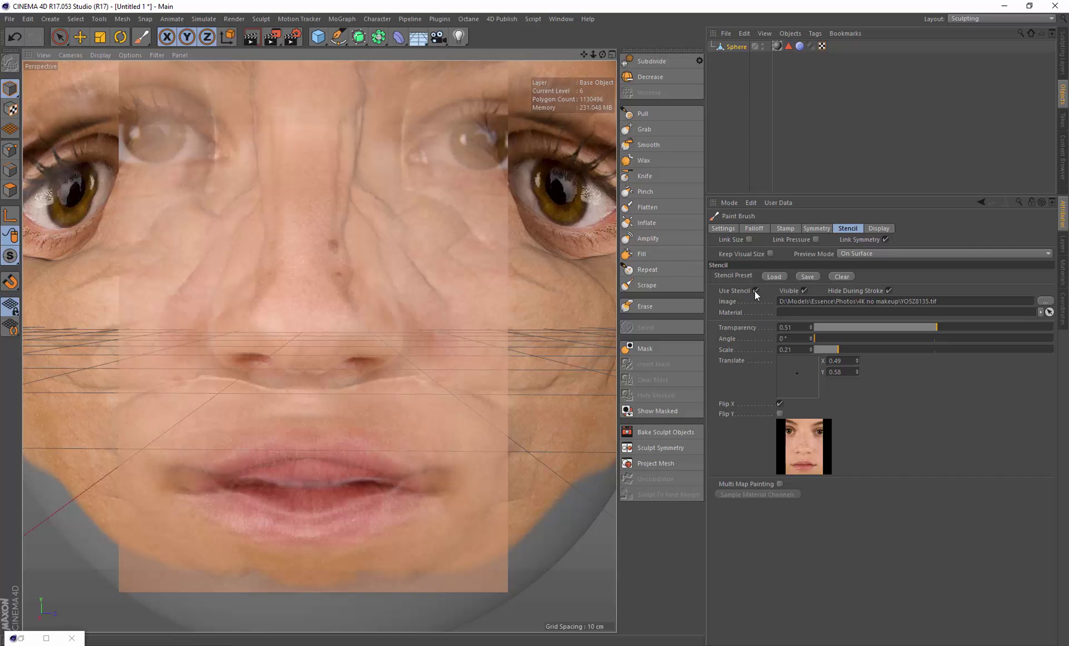
# - Switch to the Wax sculpting brush, orbit to the underside of the nose and shrink the brush to nostril size
pyautogui.click(645, 160)
pyautogui.moveTo(342, 254)
pyautogui.keyDown('alt'); pyautogui.mouseDown()
pyautogui.moveTo(397, 270)
pyautogui.moveTo(360, 248)
pyautogui.moveTo(369, 237)
pyautogui.mouseUp(); pyautogui.keyUp('alt')
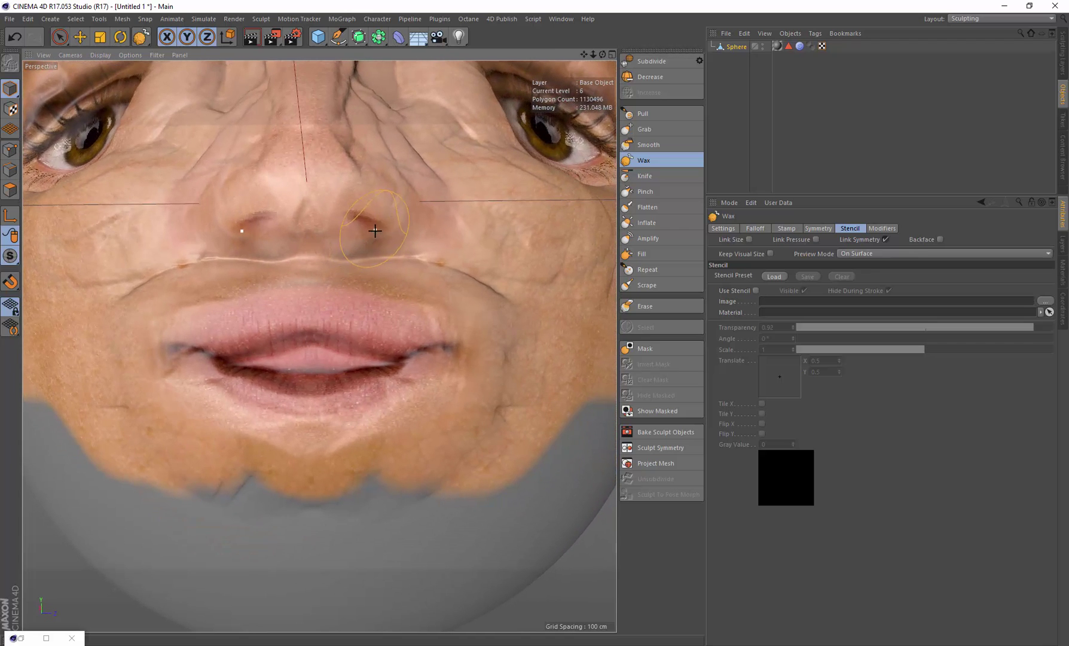
pyautogui.moveTo(375, 230); pyautogui.dragTo(357, 235, button='middle')
pyautogui.moveTo(346, 232)
pyautogui.mouseDown()
pyautogui.moveTo(360, 233)
pyautogui.moveTo(359, 289)
pyautogui.mouseUp()
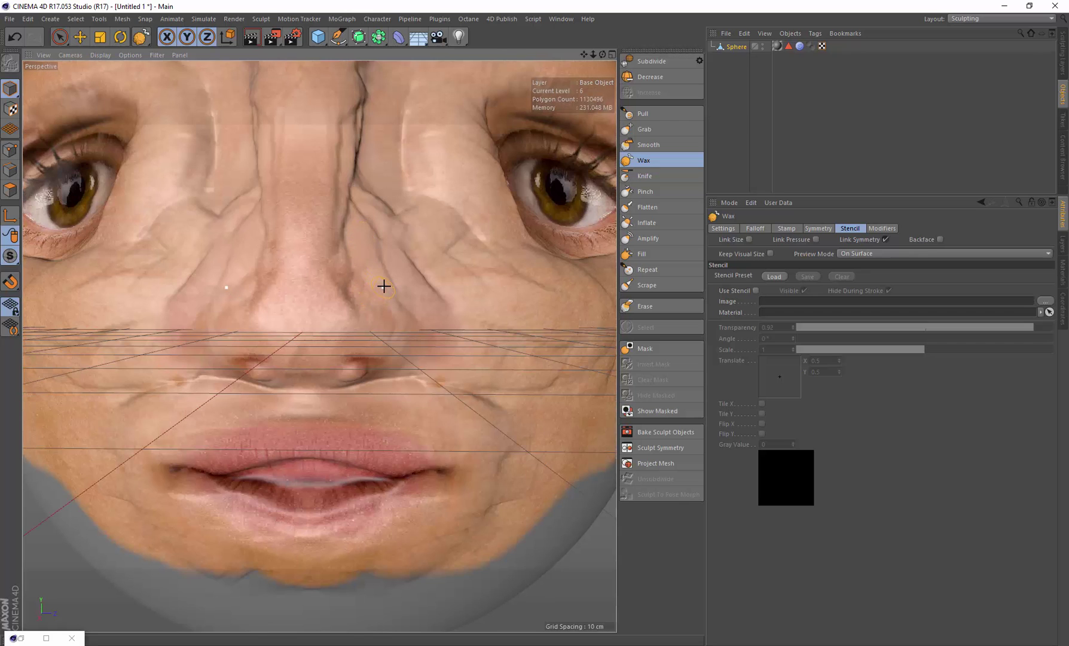
pyautogui.press('super')
pyautogui.press('super')
pyautogui.press('super')
pyautogui.press('super')
pyautogui.keyDown('alt'); pyautogui.moveTo(359, 279); pyautogui.dragTo(366, 261); pyautogui.keyUp('alt')
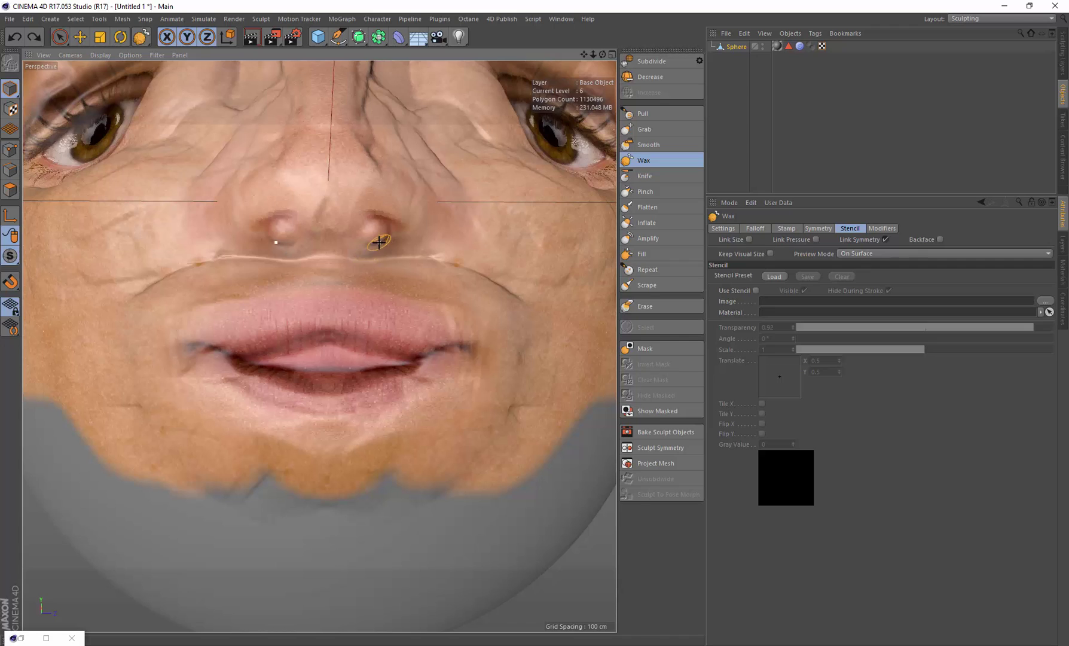
pyautogui.hotkey('ctrl', 'z')
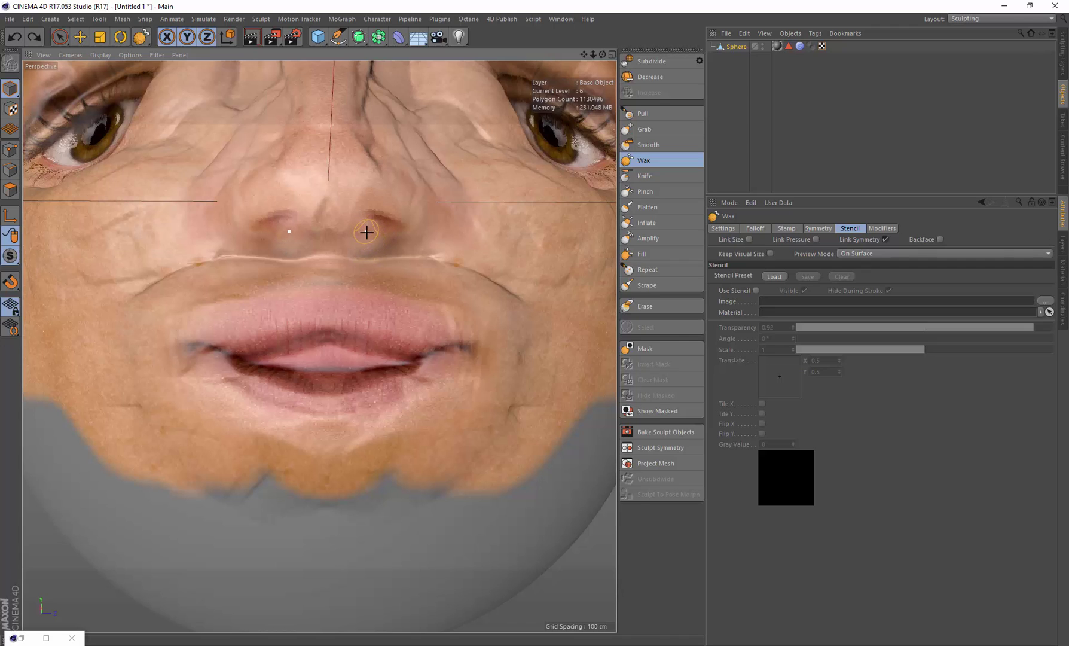
# - Carve the nostrils with the Wax brush, then enlarge the brush and build up the nose's bridge, tip, wings and septum
pyautogui.moveTo(372, 235)
pyautogui.mouseDown()
pyautogui.moveTo(387, 231)
pyautogui.moveTo(365, 234)
pyautogui.moveTo(378, 239)
pyautogui.mouseUp()
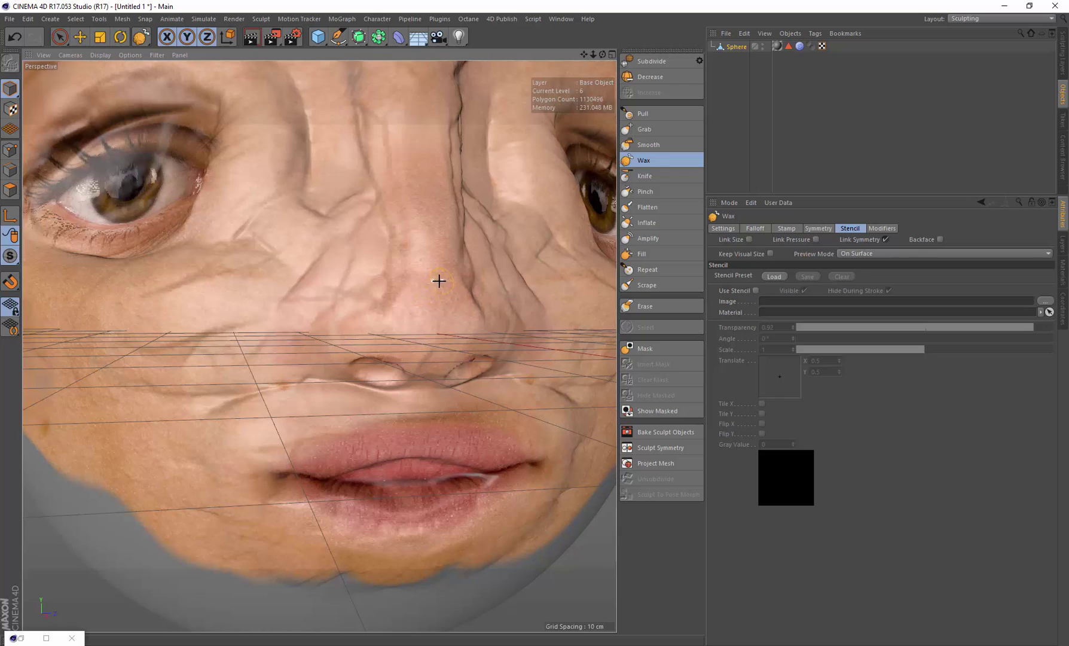
pyautogui.keyDown('alt'); pyautogui.moveTo(439, 280); pyautogui.dragTo(373, 298); pyautogui.keyUp('alt')
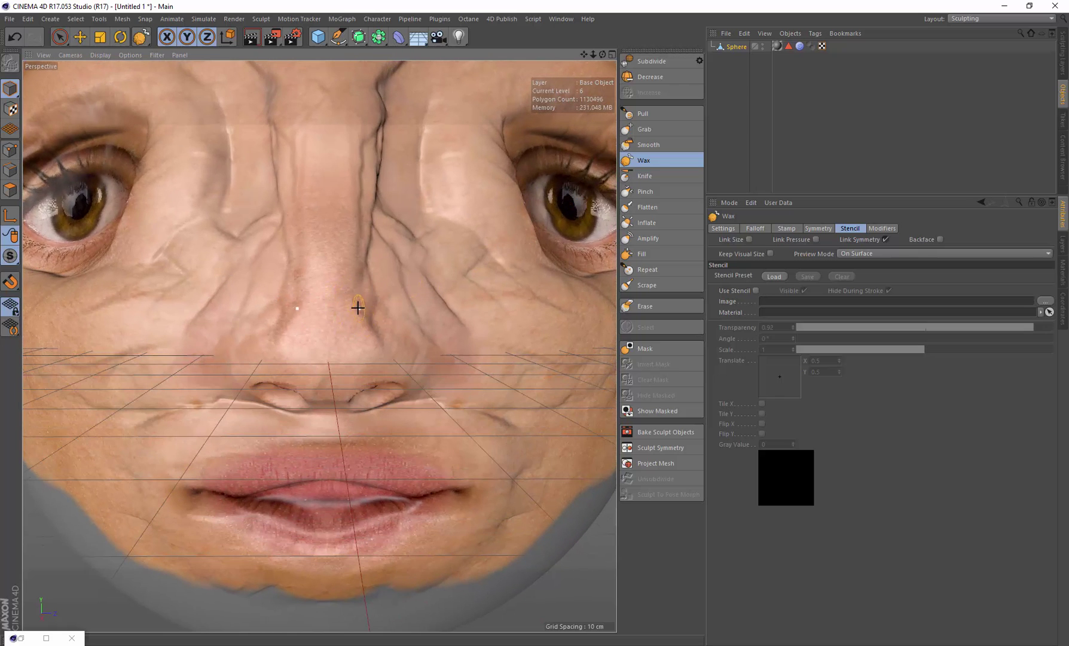
pyautogui.moveTo(357, 307); pyautogui.dragTo(382, 313, button='middle')
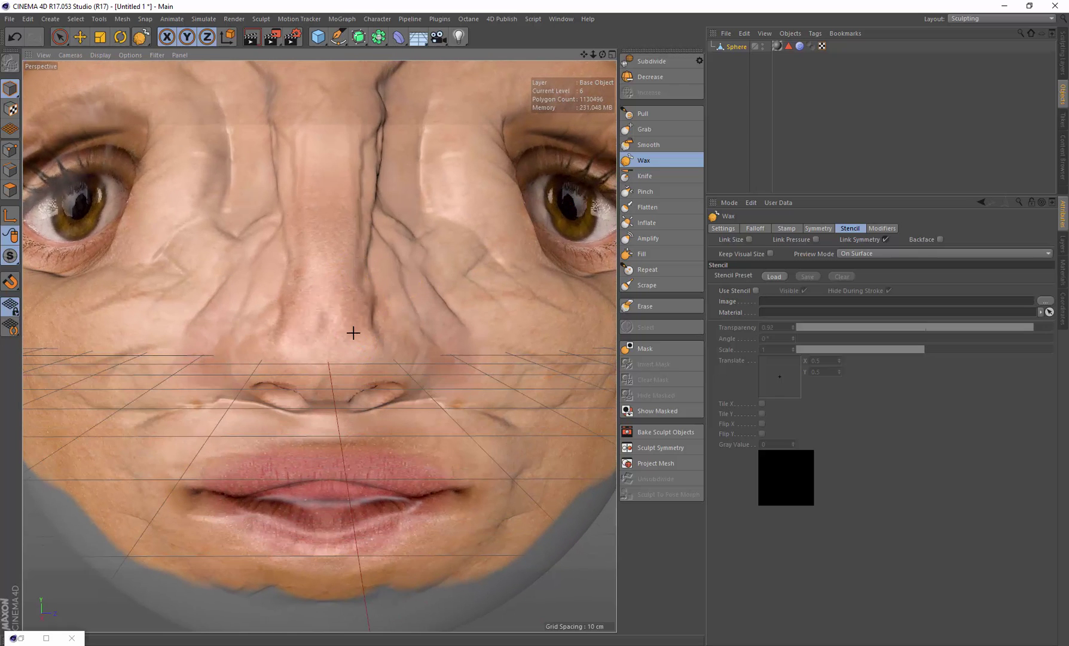
pyautogui.moveTo(335, 259)
pyautogui.mouseDown()
pyautogui.moveTo(360, 188)
pyautogui.moveTo(342, 158)
pyautogui.moveTo(348, 300)
pyautogui.moveTo(370, 347)
pyautogui.moveTo(375, 331)
pyautogui.moveTo(415, 332)
pyautogui.moveTo(375, 318)
pyautogui.moveTo(392, 308)
pyautogui.moveTo(346, 303)
pyautogui.moveTo(361, 221)
pyautogui.moveTo(336, 176)
pyautogui.moveTo(331, 343)
pyautogui.mouseUp()
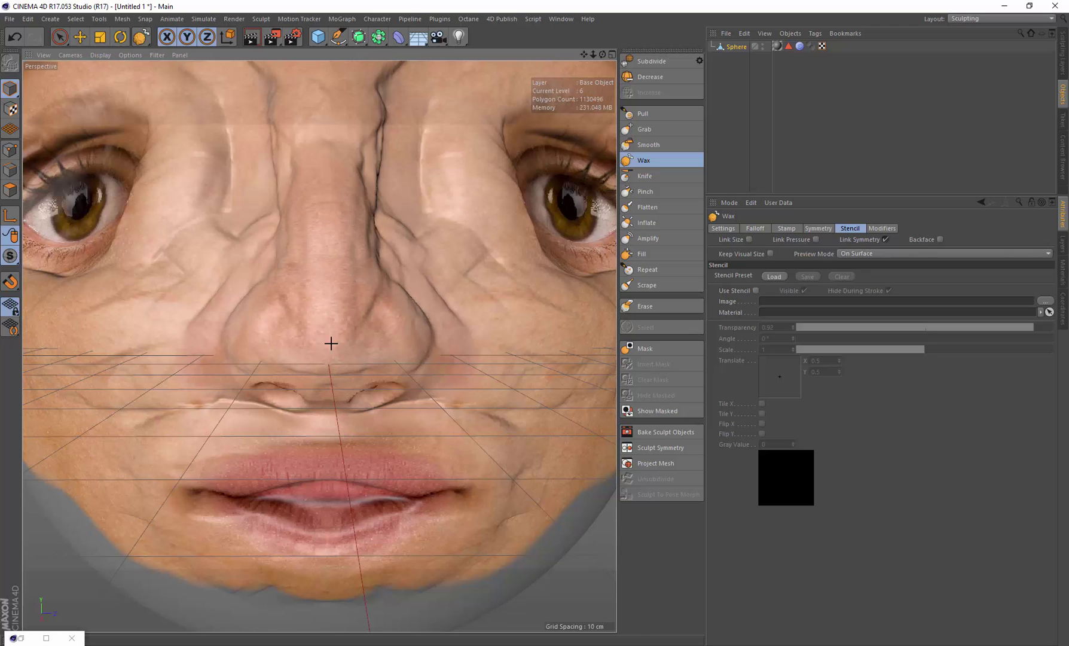
pyautogui.moveTo(332, 392)
pyautogui.mouseDown()
pyautogui.moveTo(318, 367)
pyautogui.moveTo(265, 366)
pyautogui.mouseUp()
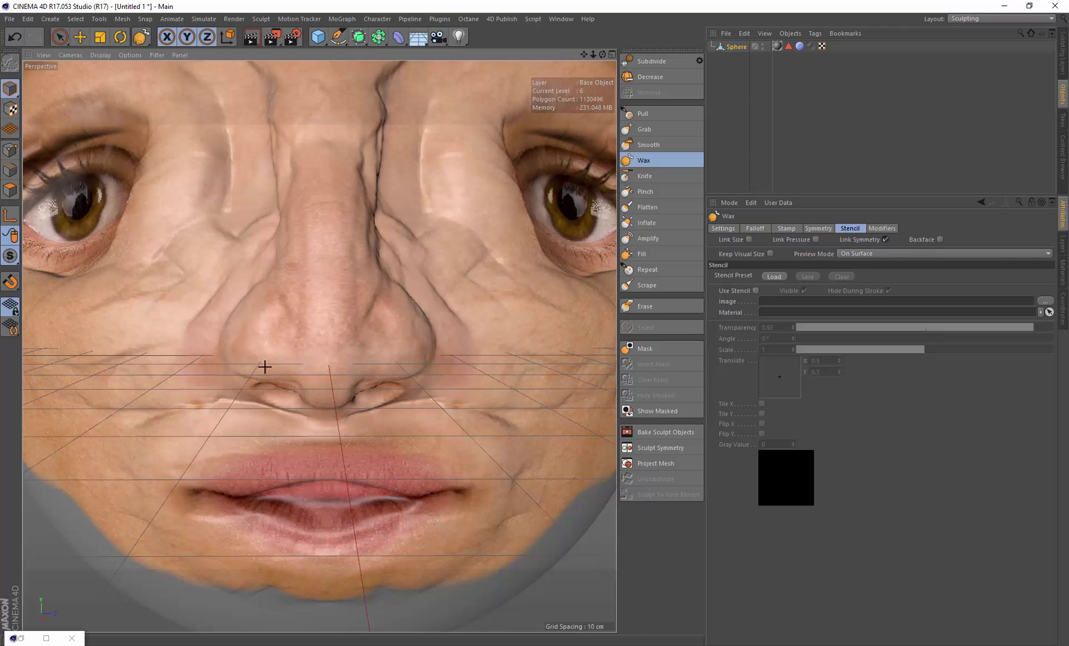
pyautogui.moveTo(297, 315)
pyautogui.mouseDown()
pyautogui.moveTo(325, 298)
pyautogui.moveTo(381, 317)
pyautogui.mouseUp()
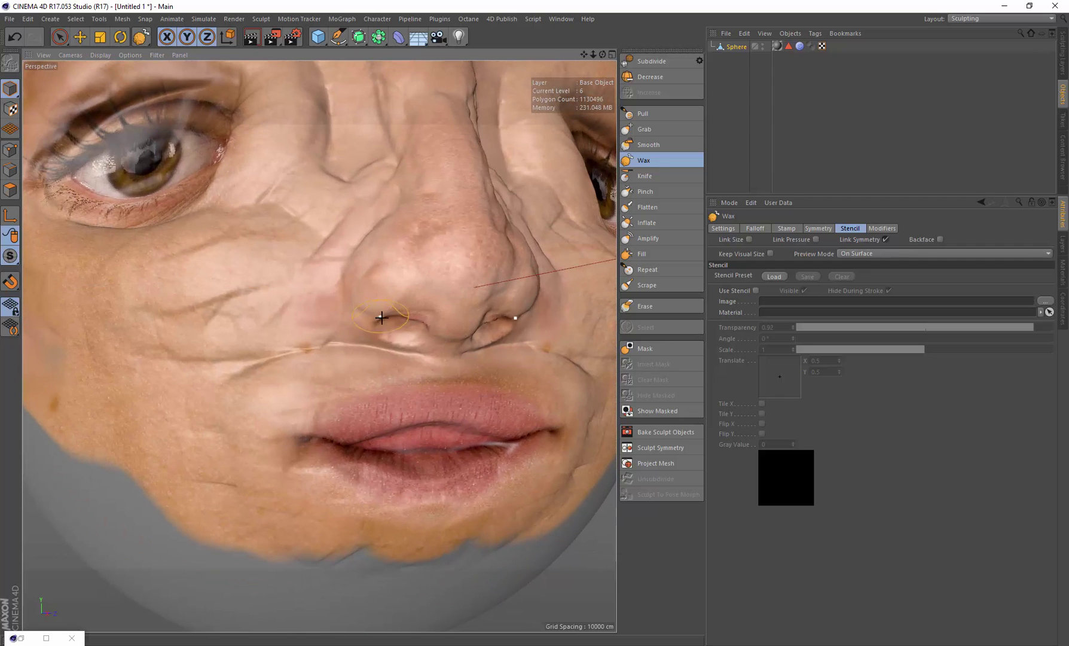
# - Build up the eyeballs with the Wax brush, rounding the iris and the white between the eyelids from several angles
pyautogui.moveTo(430, 245)
pyautogui.keyDown('alt'); pyautogui.mouseDown()
pyautogui.moveTo(360, 236)
pyautogui.moveTo(421, 236)
pyautogui.moveTo(373, 241)
pyautogui.mouseUp(); pyautogui.keyUp('alt')
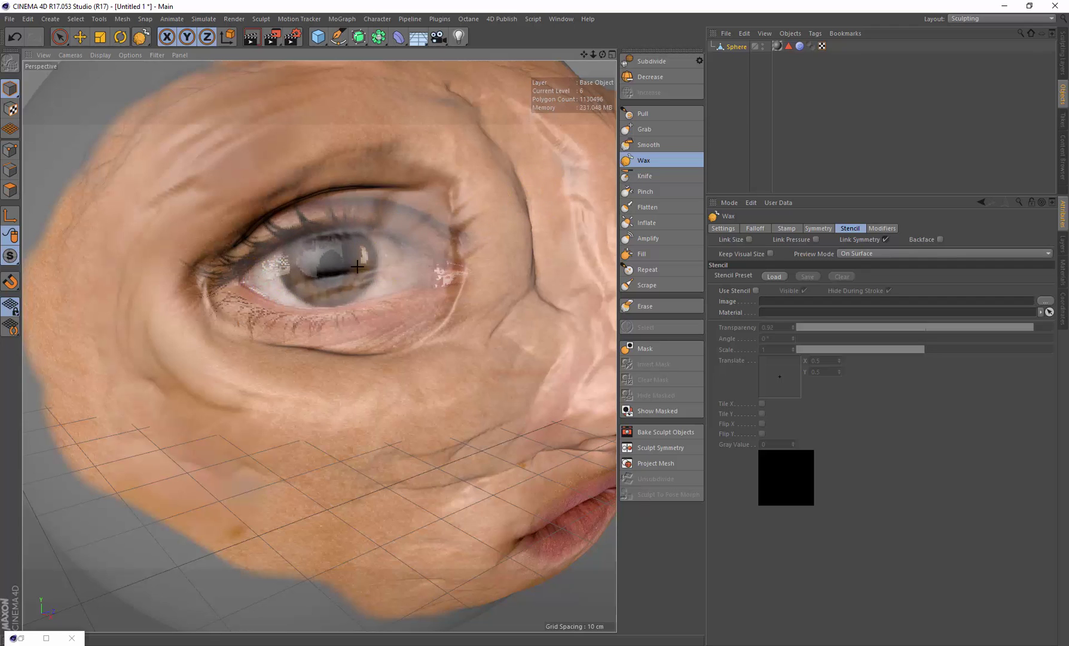
pyautogui.moveTo(300, 275)
pyautogui.mouseDown()
pyautogui.moveTo(358, 279)
pyautogui.moveTo(405, 256)
pyautogui.moveTo(337, 255)
pyautogui.moveTo(353, 245)
pyautogui.moveTo(286, 265)
pyautogui.moveTo(314, 281)
pyautogui.moveTo(379, 272)
pyautogui.moveTo(367, 267)
pyautogui.moveTo(390, 275)
pyautogui.moveTo(294, 291)
pyautogui.moveTo(299, 266)
pyautogui.moveTo(343, 255)
pyautogui.moveTo(337, 279)
pyautogui.mouseUp()
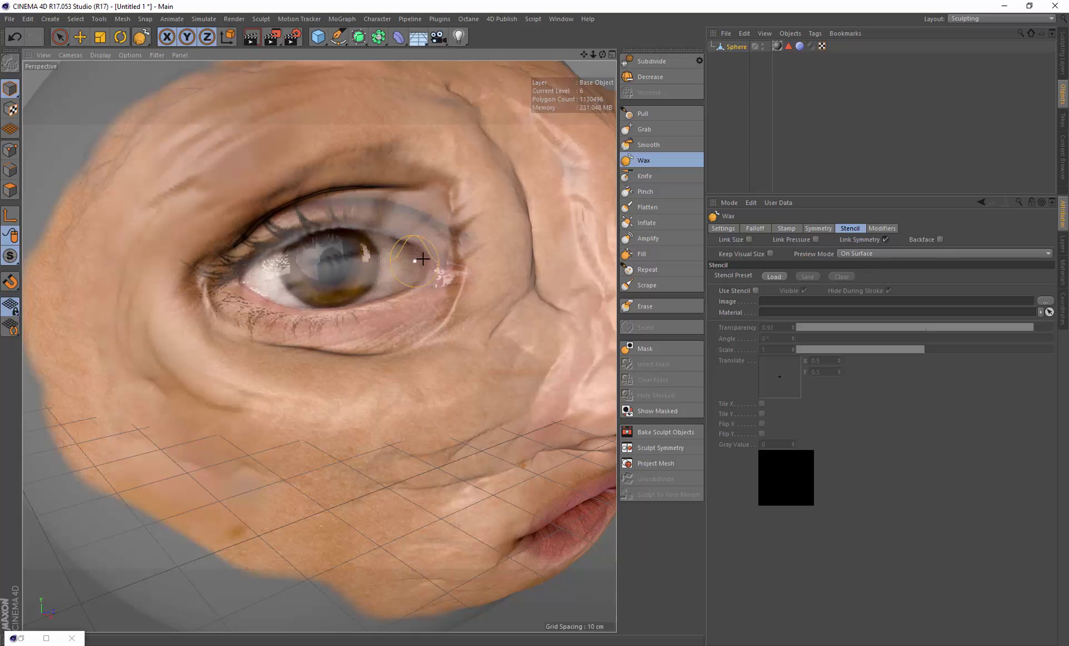
pyautogui.moveTo(422, 258)
pyautogui.keyDown('alt'); pyautogui.mouseDown()
pyautogui.moveTo(377, 252)
pyautogui.moveTo(435, 248)
pyautogui.moveTo(512, 280)
pyautogui.mouseUp(); pyautogui.keyUp('alt')
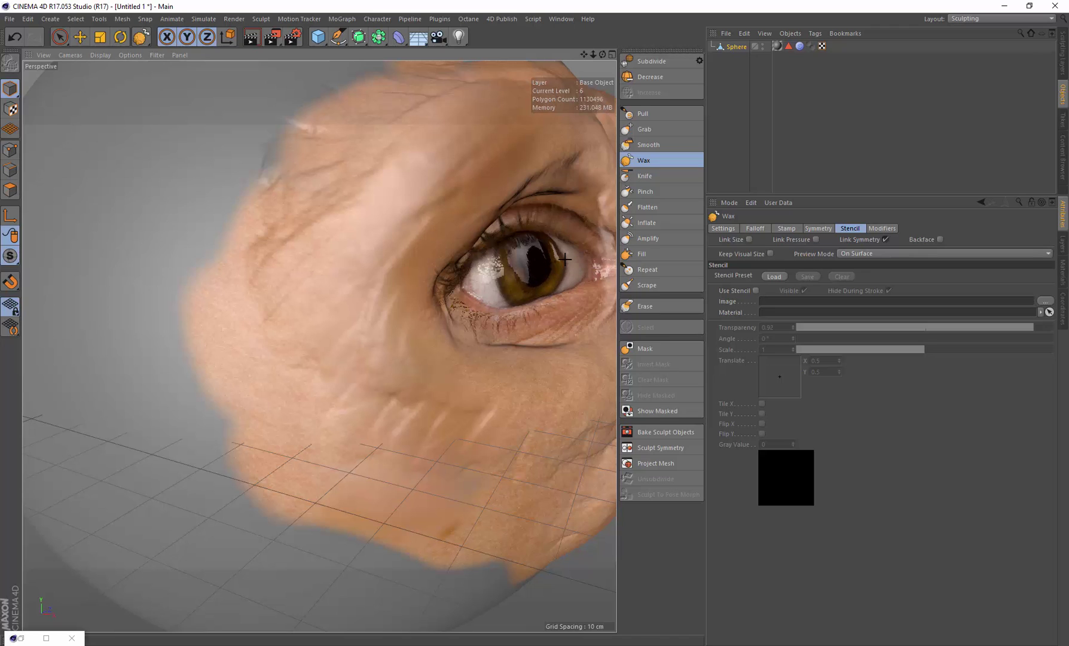
pyautogui.moveTo(535, 249); pyautogui.dragTo(490, 265)
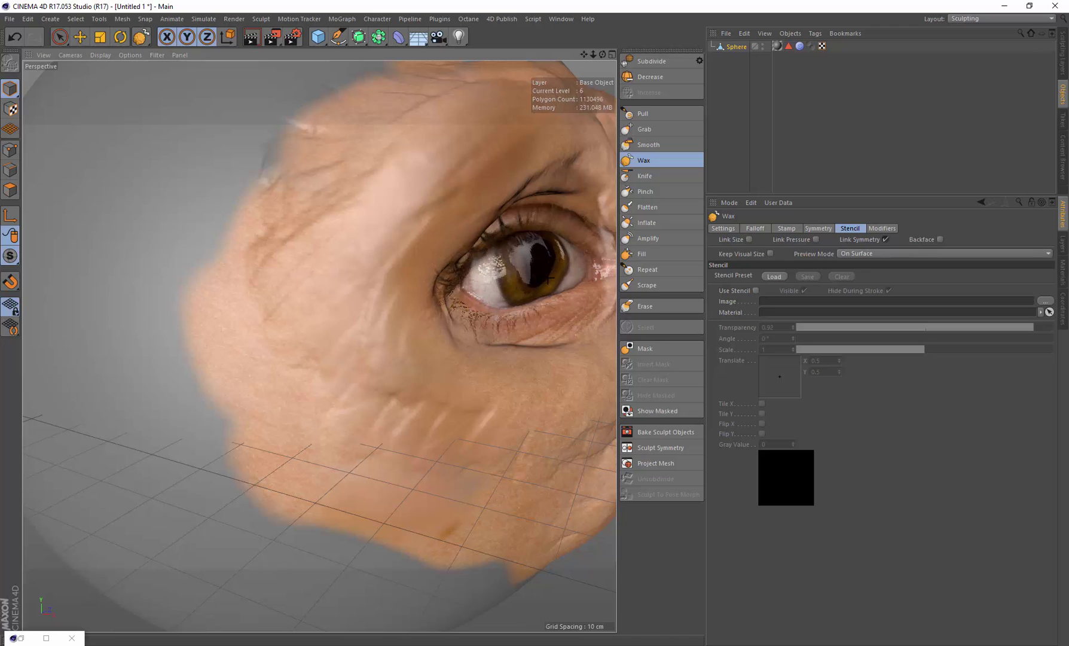
pyautogui.moveTo(578, 264)
pyautogui.mouseDown()
pyautogui.moveTo(529, 254)
pyautogui.moveTo(485, 262)
pyautogui.moveTo(497, 280)
pyautogui.moveTo(533, 278)
pyautogui.mouseUp()
pyautogui.keyDown('alt'); pyautogui.moveTo(561, 273); pyautogui.dragTo(538, 274); pyautogui.keyUp('alt')
pyautogui.moveTo(319, 345)
pyautogui.keyDown('alt'); pyautogui.mouseDown()
pyautogui.moveTo(471, 297)
pyautogui.moveTo(370, 323)
pyautogui.moveTo(392, 302)
pyautogui.moveTo(448, 316)
pyautogui.moveTo(396, 333)
pyautogui.moveTo(413, 300)
pyautogui.mouseUp(); pyautogui.keyUp('alt')
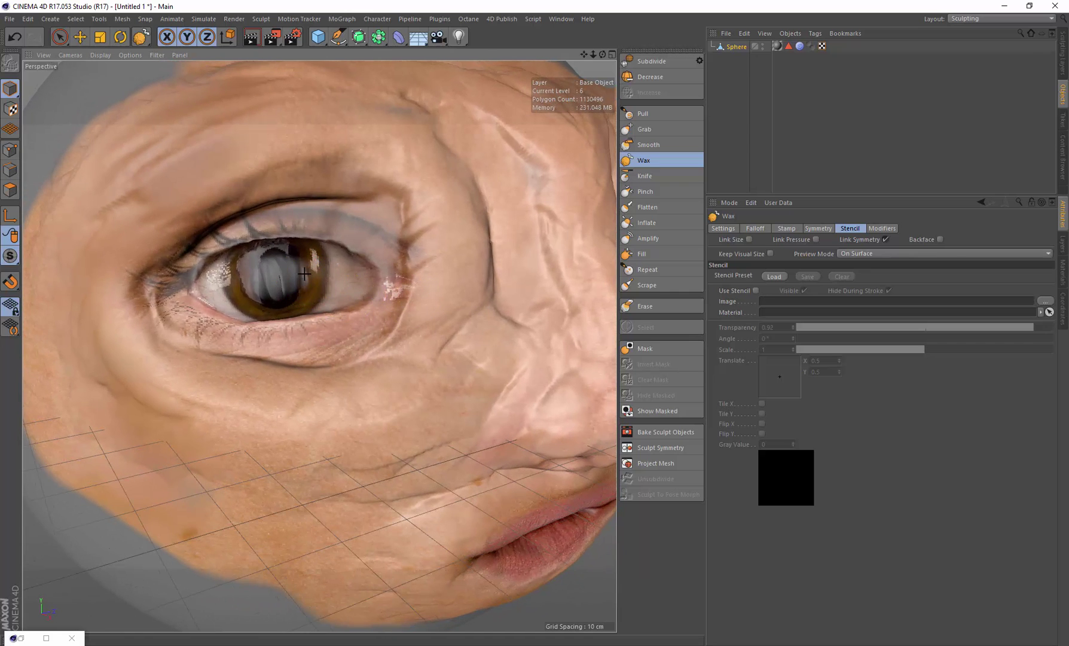
pyautogui.moveTo(304, 274); pyautogui.dragTo(265, 259)
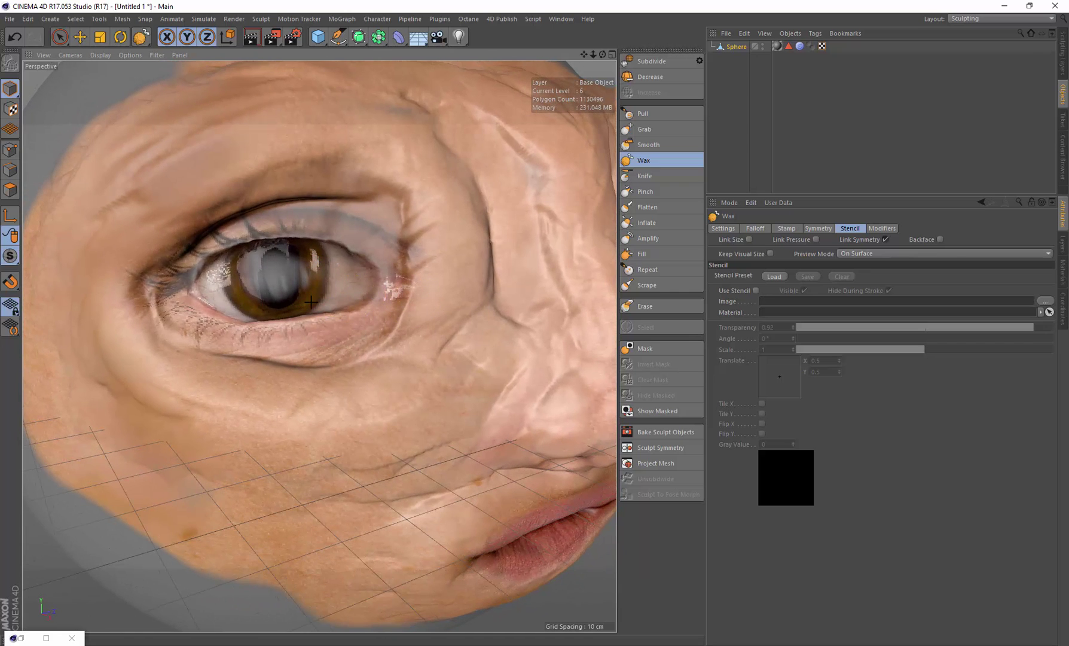
# - Cut a sharp crease between the eyeballs and eyelids with the Knife brush at size 13.184 and 20% pressure
pyautogui.click(658, 176)
pyautogui.moveTo(346, 307); pyautogui.dragTo(331, 308, button='middle')
pyautogui.moveTo(350, 309)
pyautogui.mouseDown()
pyautogui.moveTo(296, 323)
pyautogui.moveTo(197, 311)
pyautogui.moveTo(182, 305)
pyautogui.moveTo(180, 257)
pyautogui.moveTo(311, 234)
pyautogui.moveTo(370, 251)
pyautogui.moveTo(394, 272)
pyautogui.moveTo(359, 298)
pyautogui.mouseUp()
pyautogui.moveTo(357, 246); pyautogui.dragTo(382, 275)
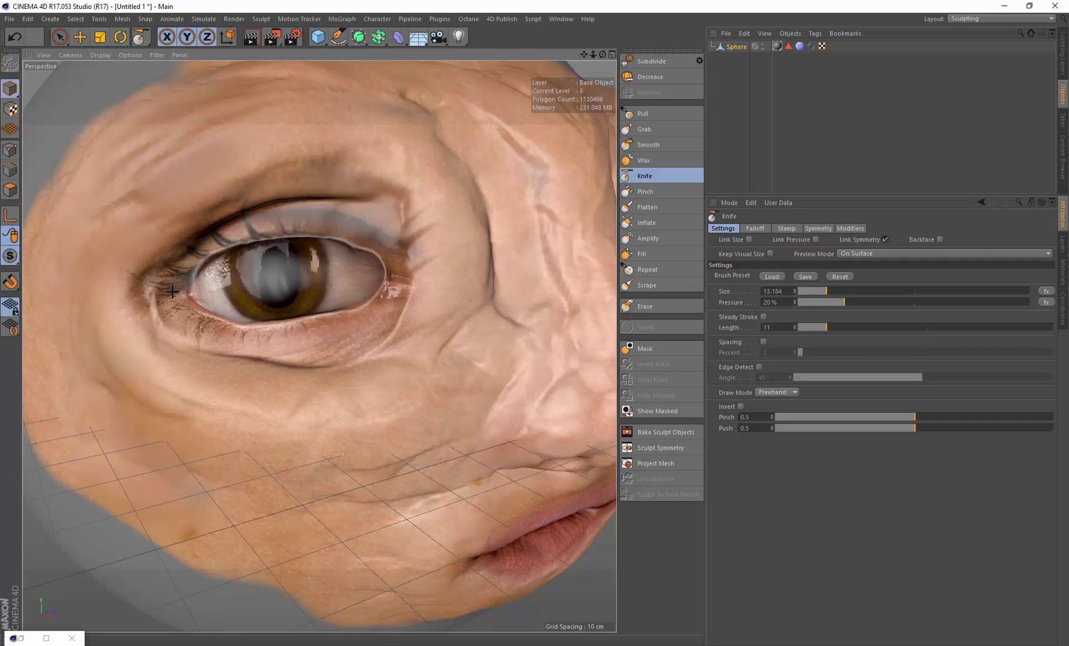
pyautogui.moveTo(560, 270)
pyautogui.keyDown('alt'); pyautogui.mouseDown()
pyautogui.moveTo(477, 256)
pyautogui.moveTo(502, 216)
pyautogui.mouseUp(); pyautogui.keyUp('alt')
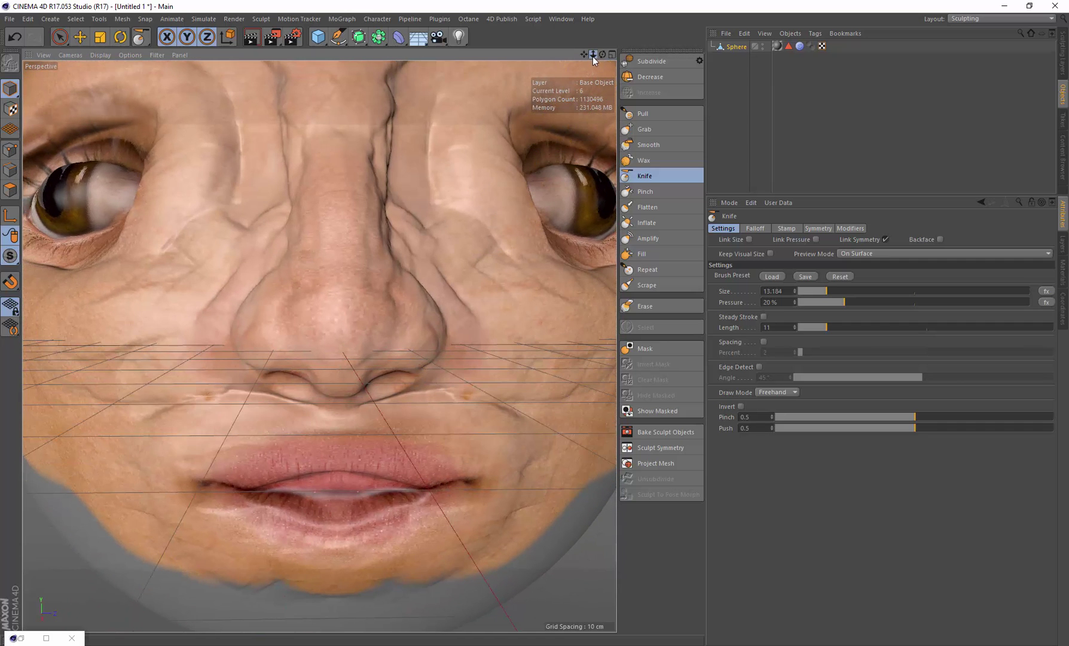
pyautogui.moveTo(593, 56); pyautogui.dragTo(538, 72)
pyautogui.moveTo(440, 263)
pyautogui.keyDown('alt'); pyautogui.mouseDown()
pyautogui.moveTo(387, 311)
pyautogui.moveTo(358, 299)
pyautogui.moveTo(442, 298)
pyautogui.moveTo(447, 318)
pyautogui.moveTo(388, 306)
pyautogui.moveTo(335, 316)
pyautogui.moveTo(408, 298)
pyautogui.moveTo(412, 282)
pyautogui.moveTo(422, 317)
pyautogui.moveTo(349, 300)
pyautogui.moveTo(488, 321)
pyautogui.moveTo(403, 320)
pyautogui.mouseUp(); pyautogui.keyUp('alt')
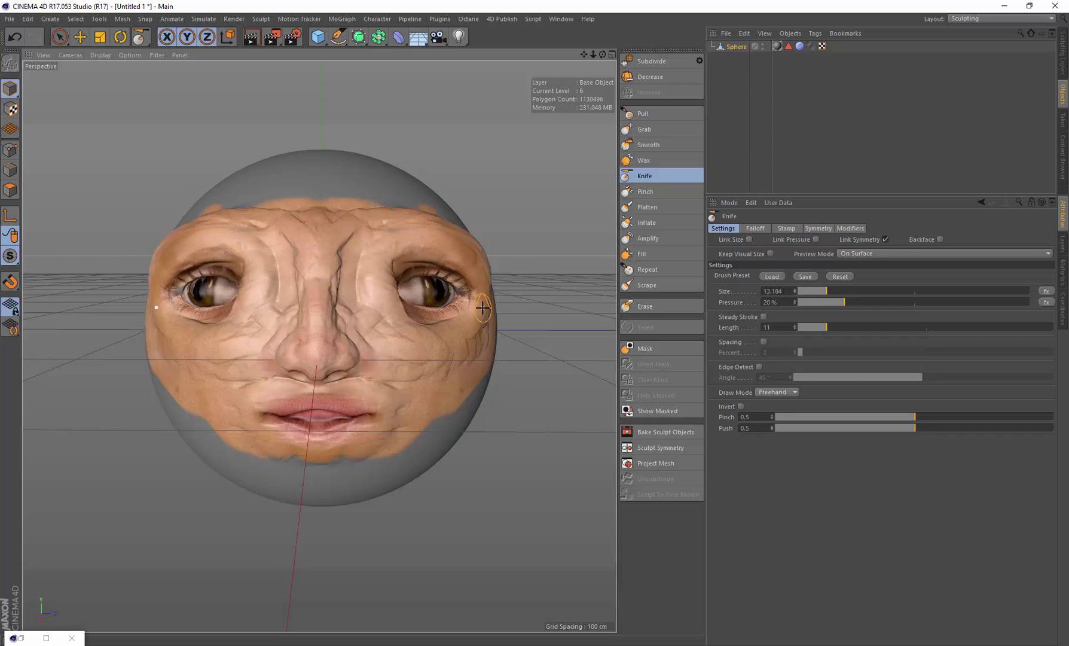